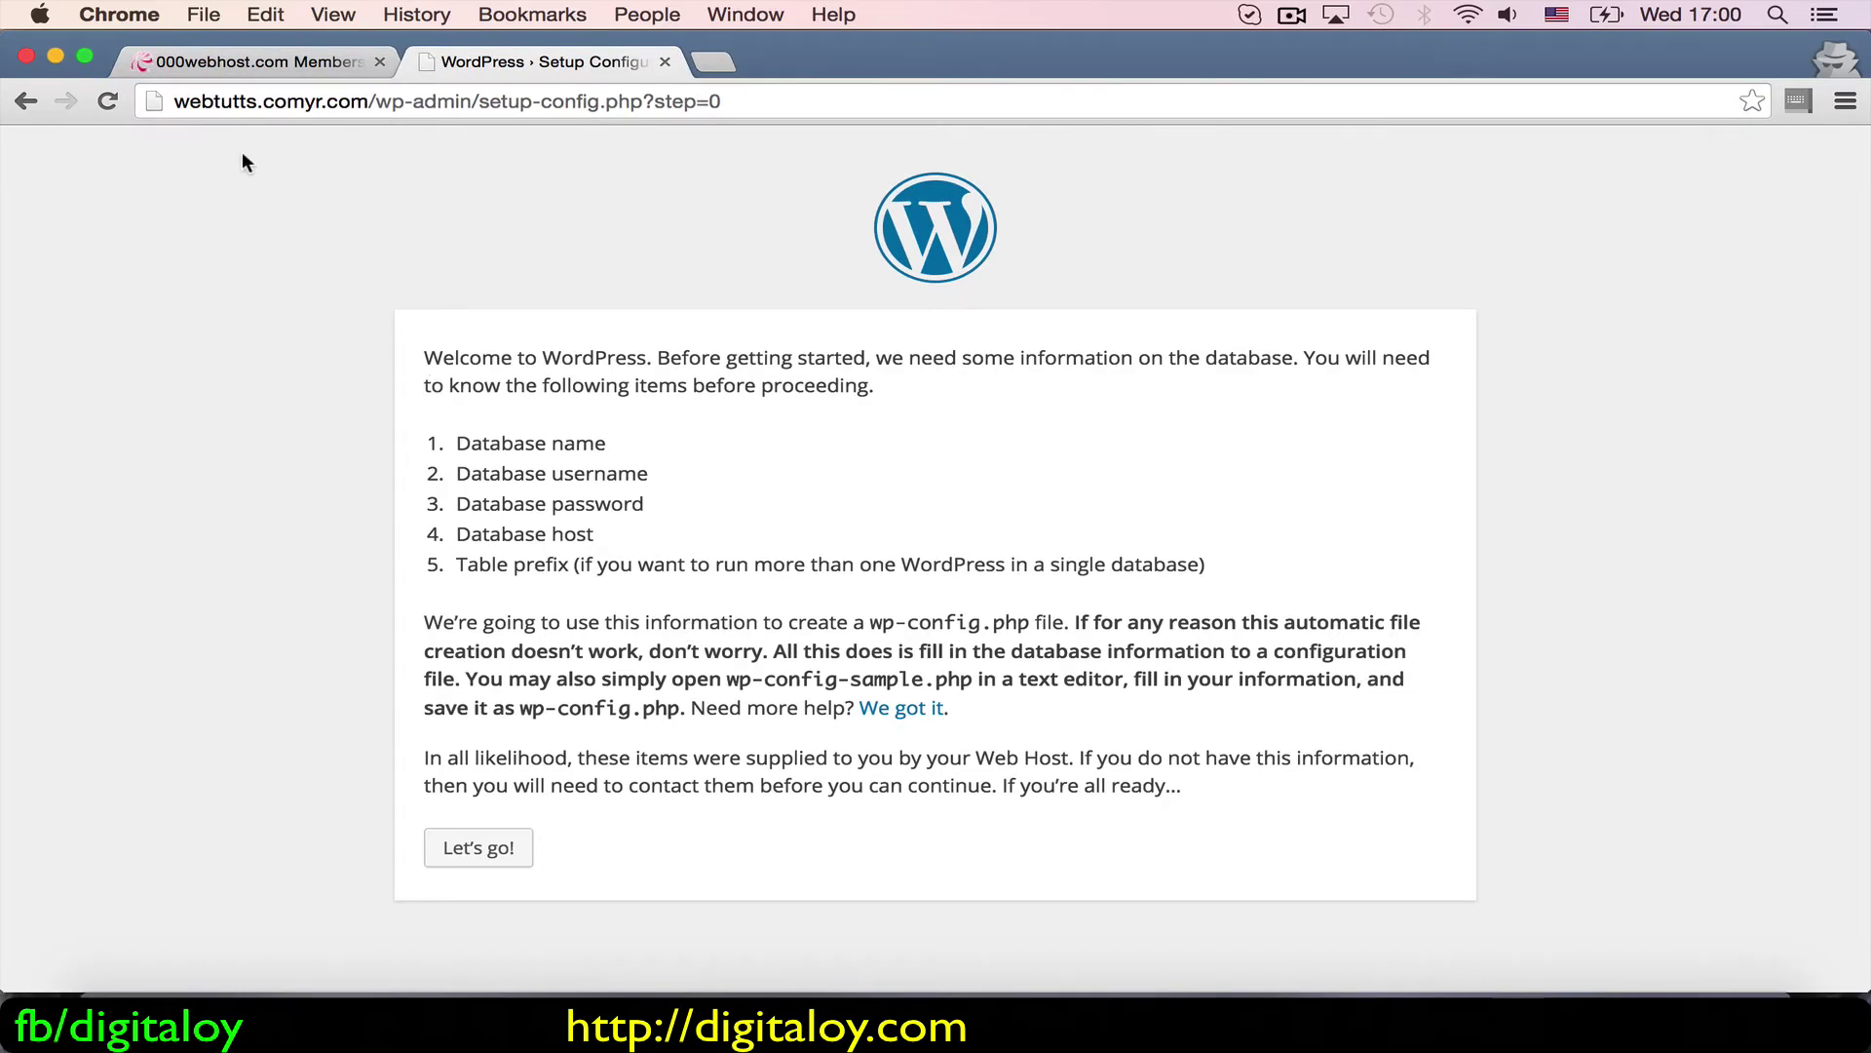
Step: Switch from the WordPress setup page to the 000webhost Members control panel
{"action": "left_click", "coordinate": [224, 63]}
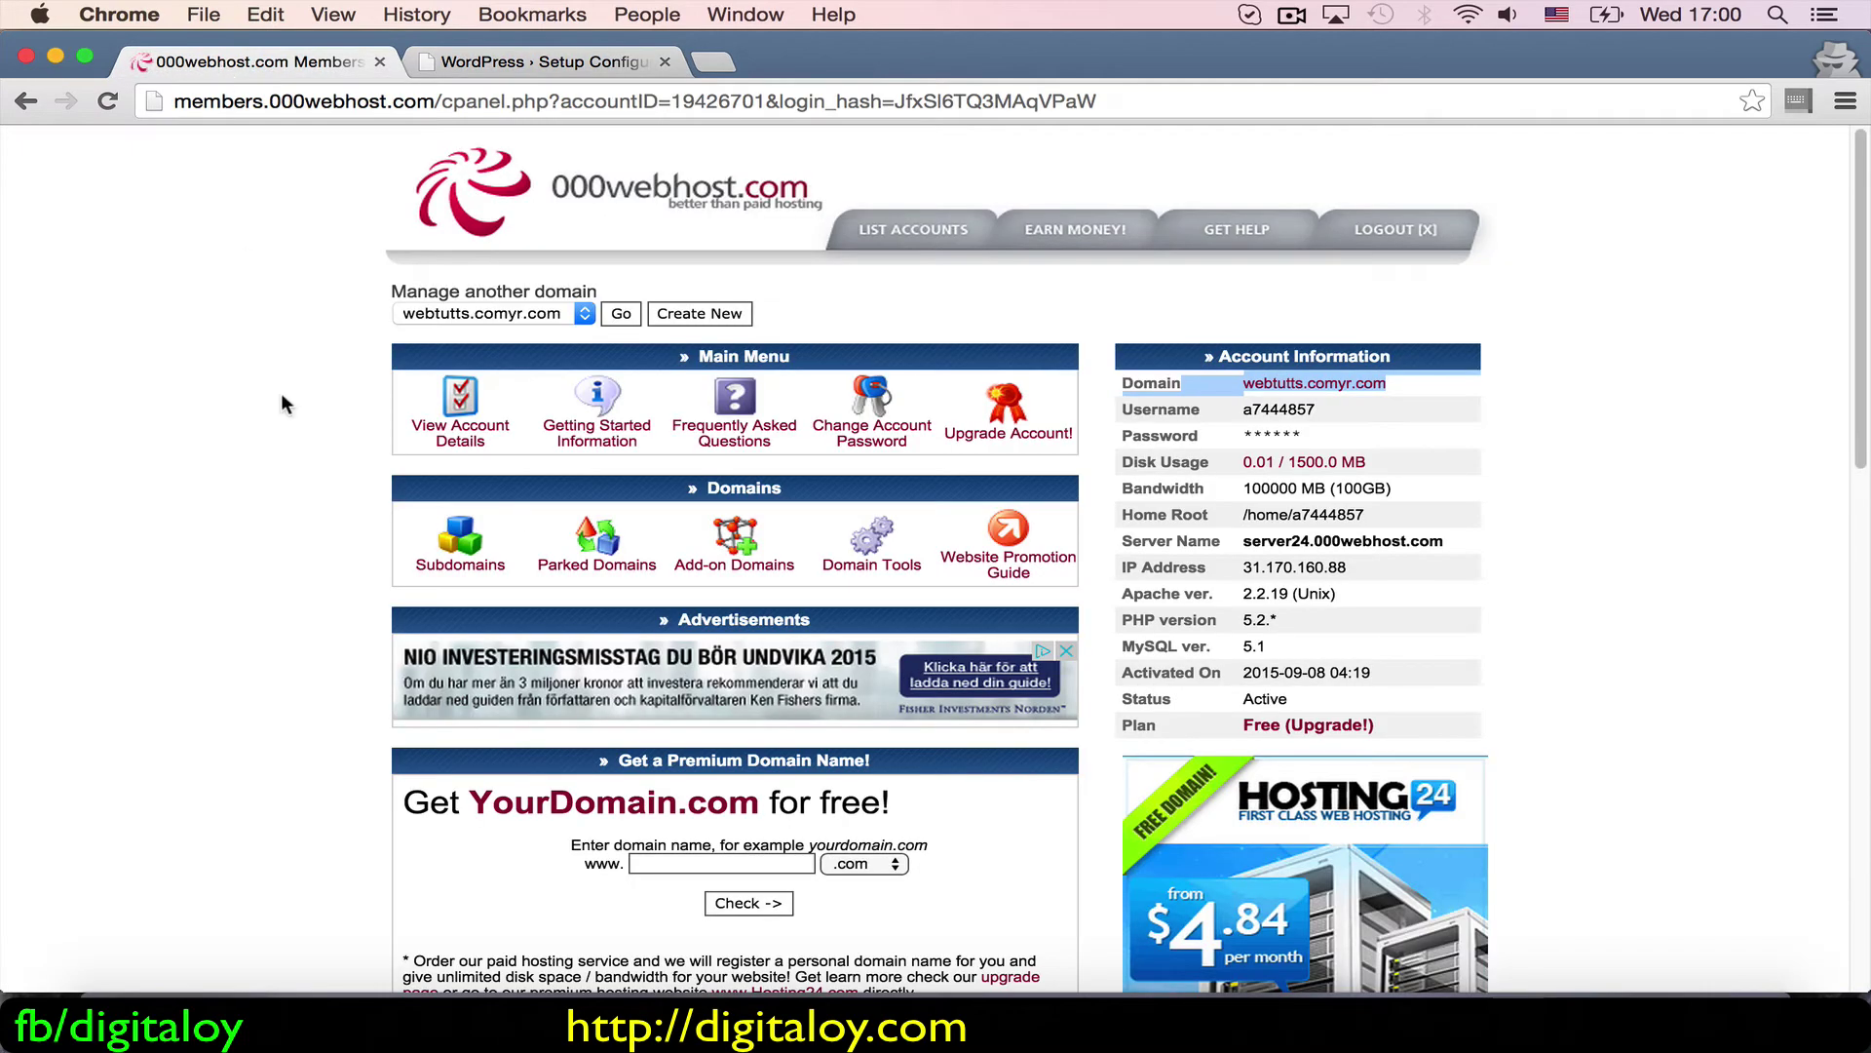
Step: Open the Manage MySQL Databases page from the control panel's Software/Services section
{"action": "scroll", "coordinate": [311, 444], "scroll_direction": "down", "scroll_amount": 10}
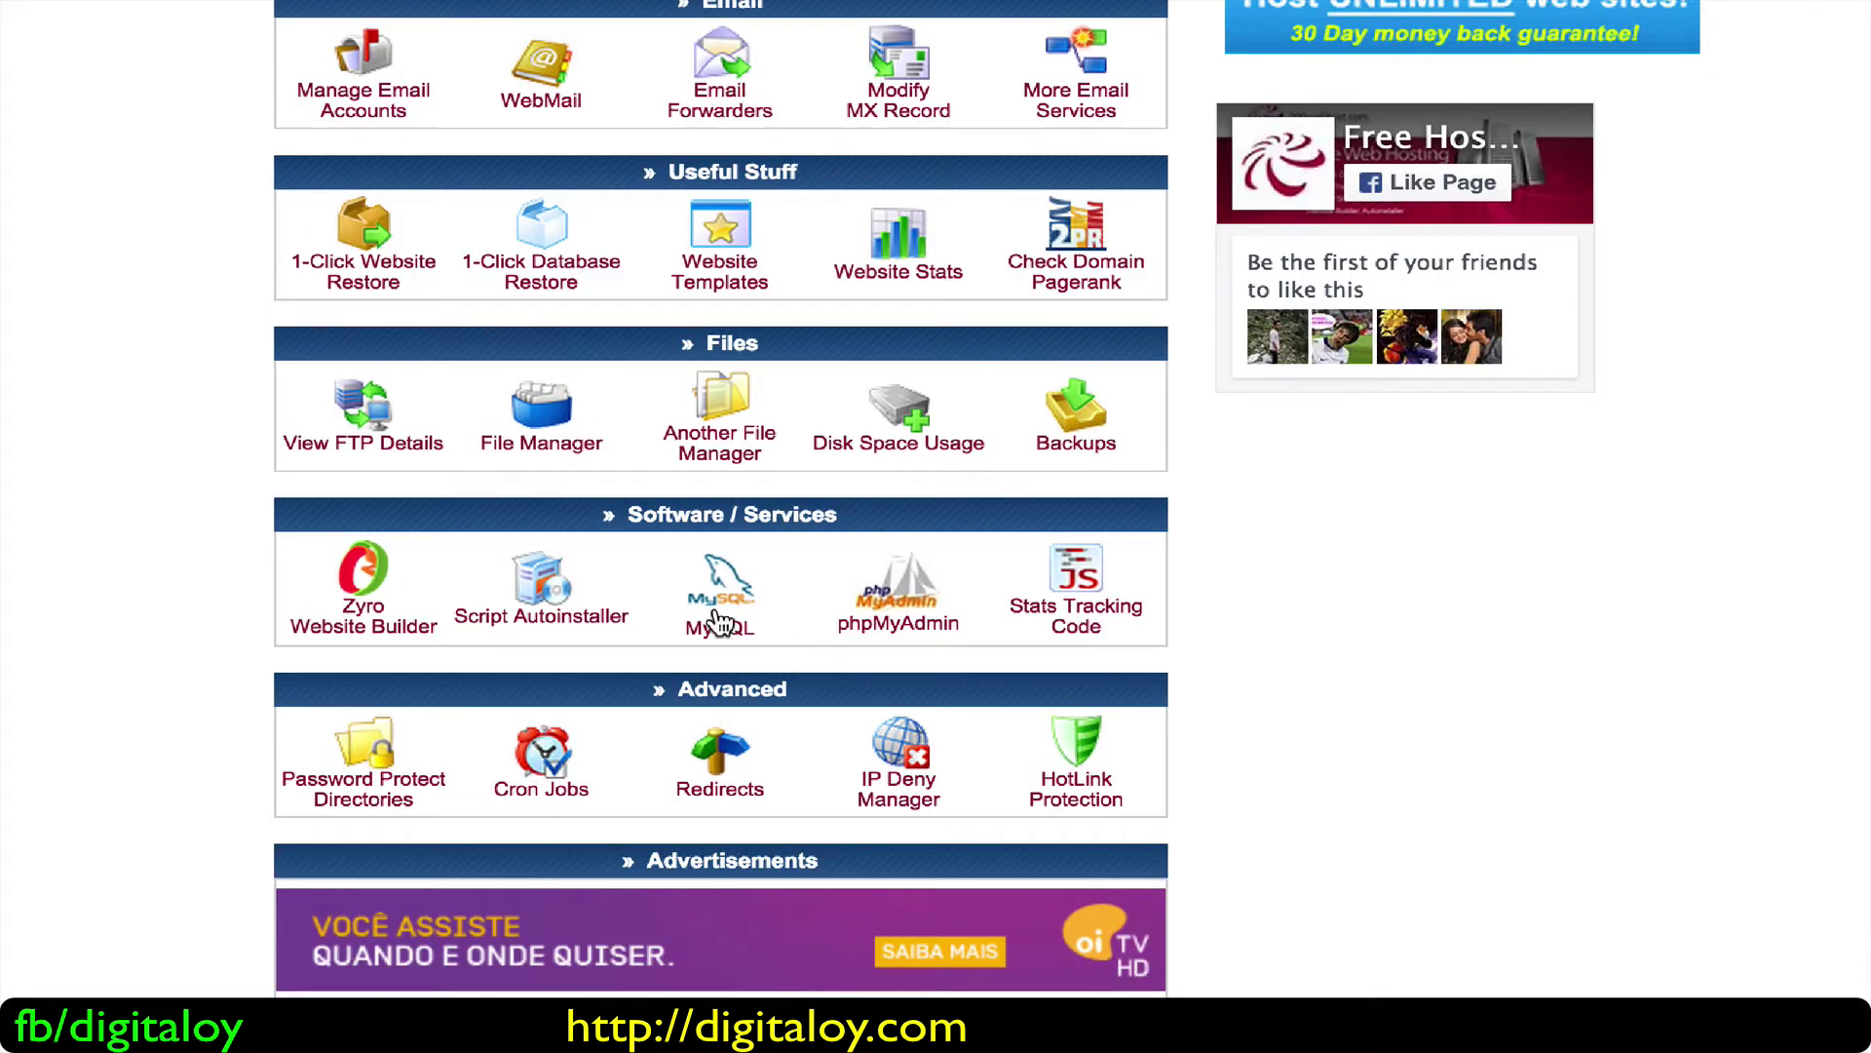
{"action": "left_click", "coordinate": [718, 621]}
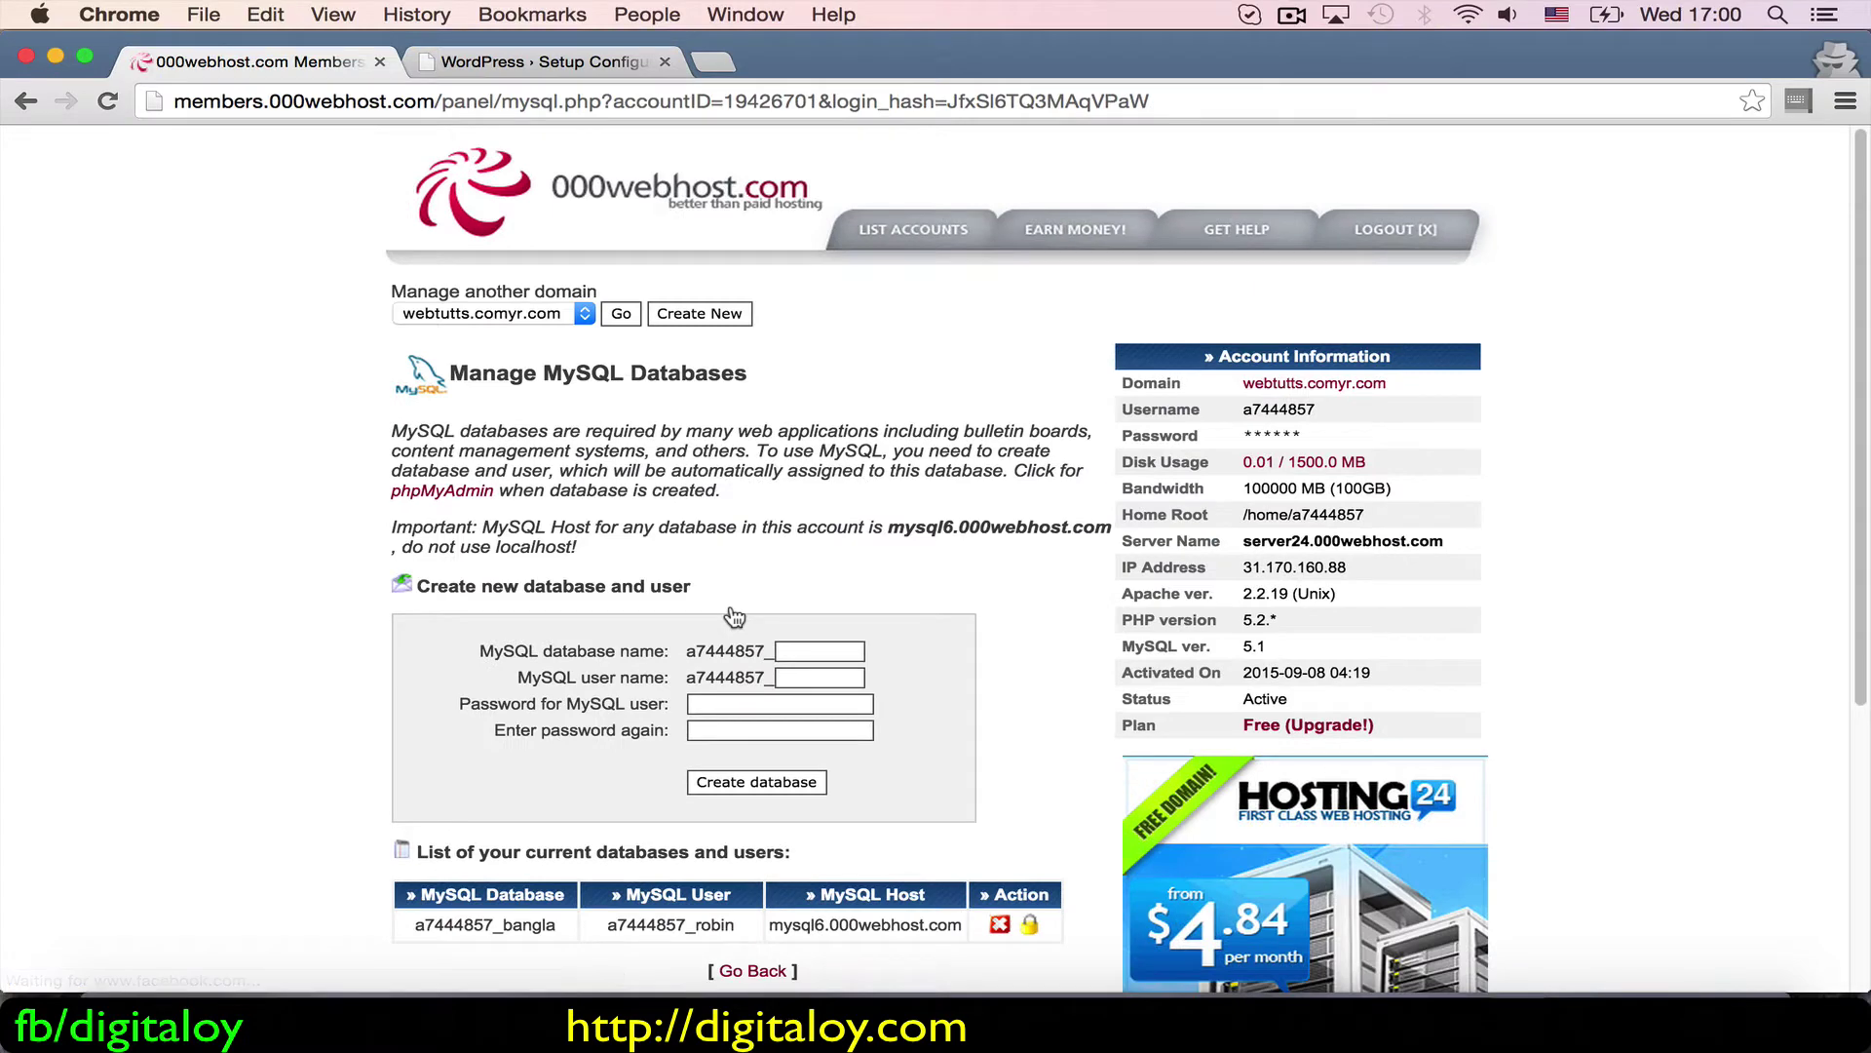
{"action": "scroll", "coordinate": [622, 675], "scroll_direction": "down", "scroll_amount": 4}
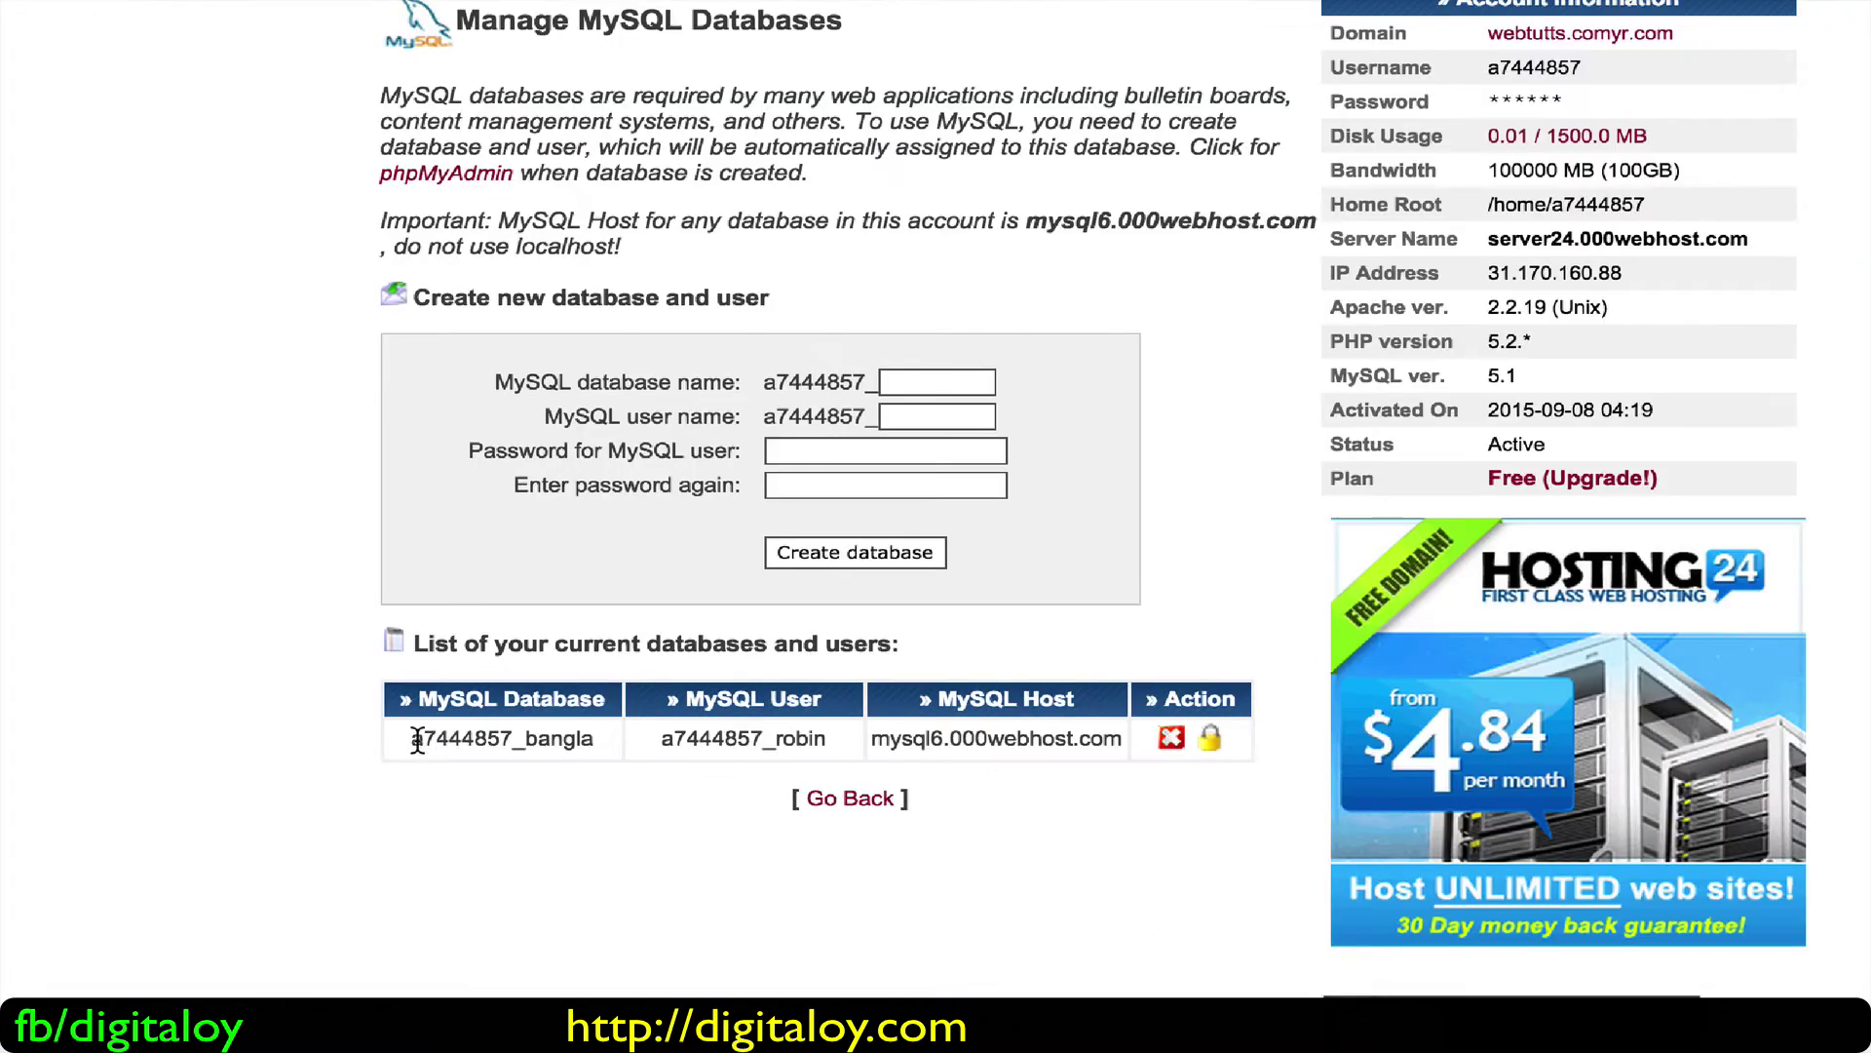
Step: Select the database name, user and host mysql6.000webhost.com to copy them
{"action": "left_click_drag", "start_coordinate": [411, 738], "coordinate": [593, 733]}
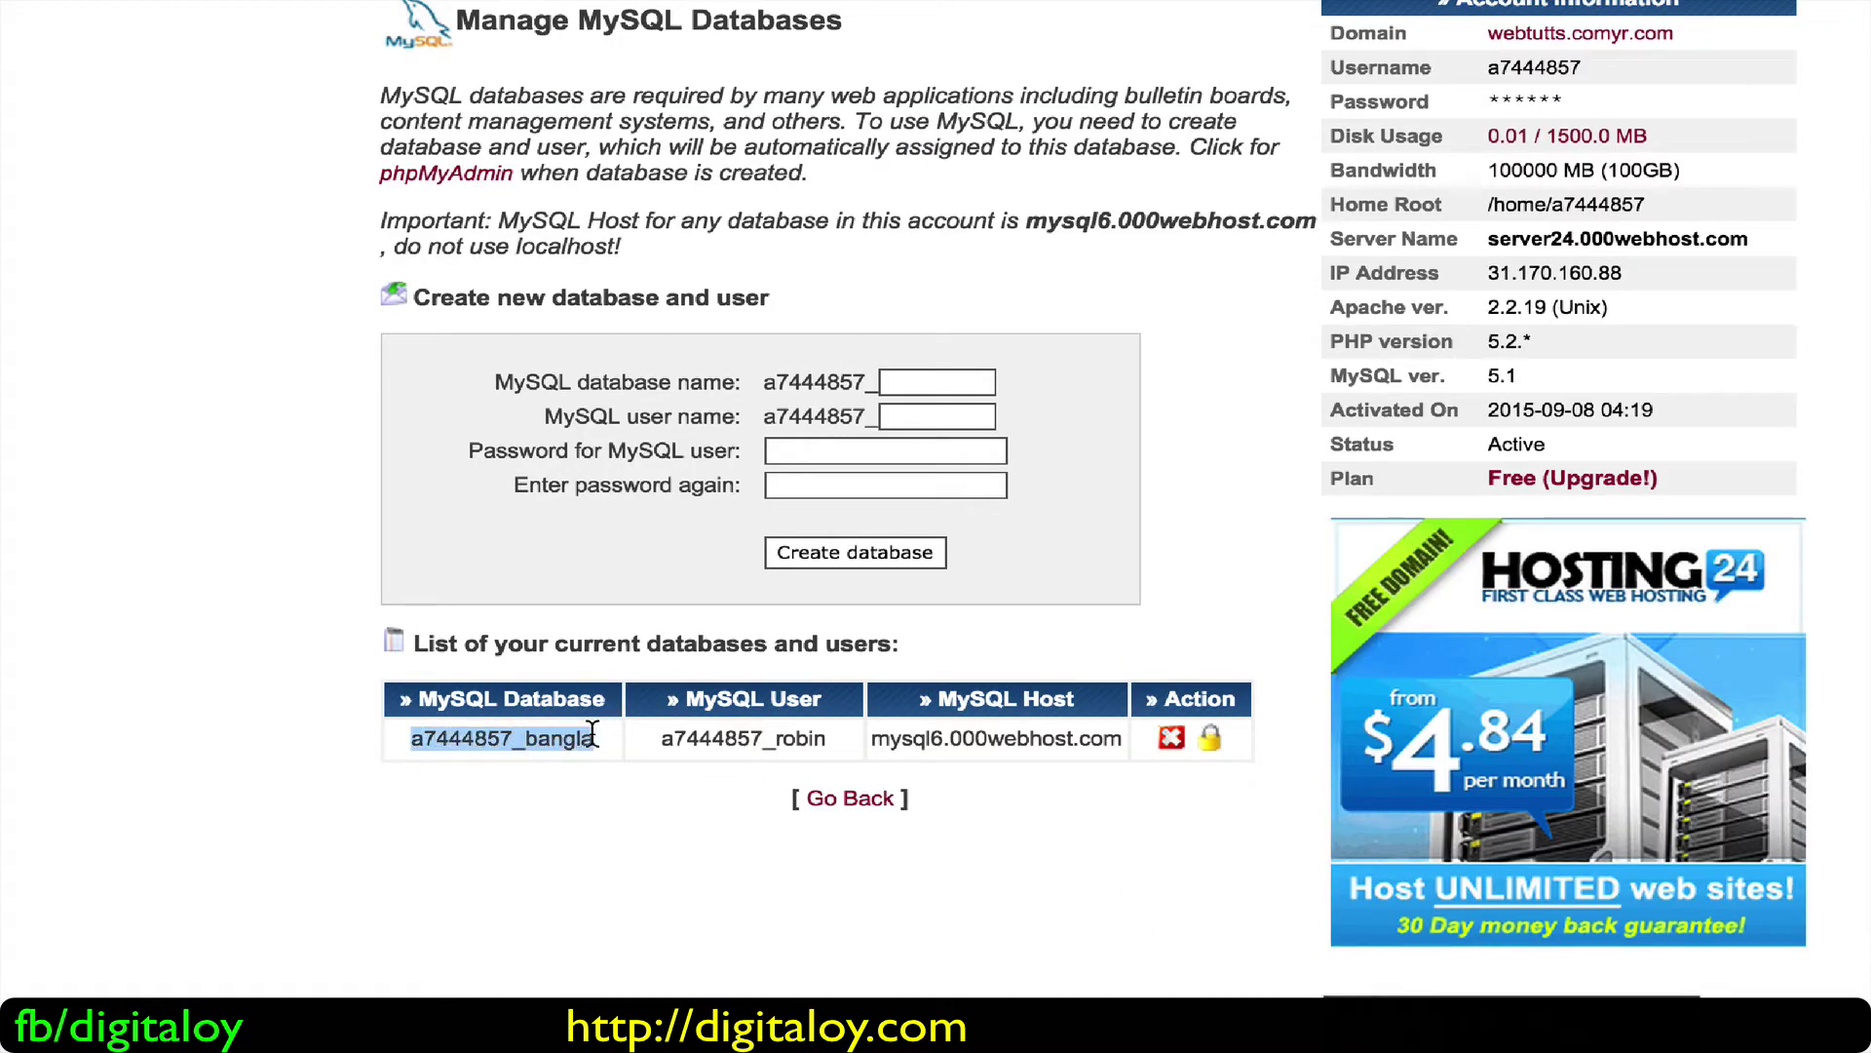
{"action": "double_click", "coordinate": [750, 738]}
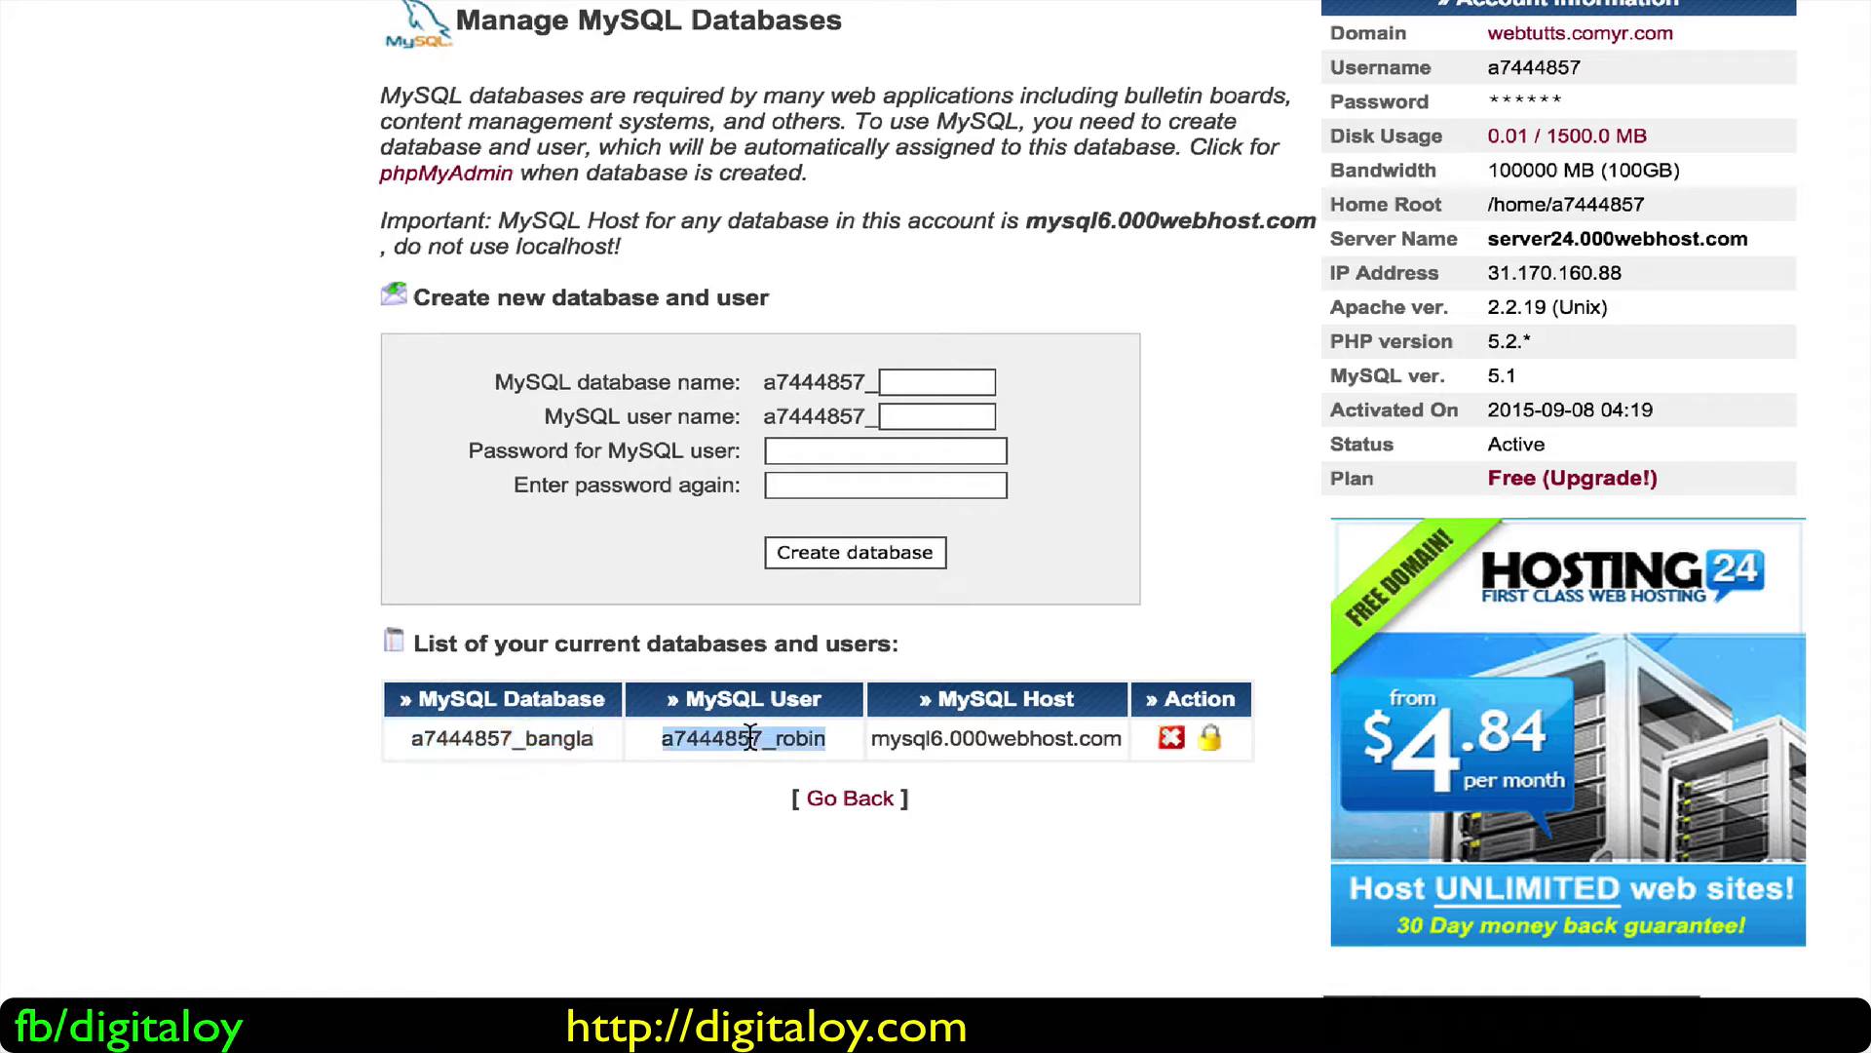
{"action": "double_click", "coordinate": [990, 741]}
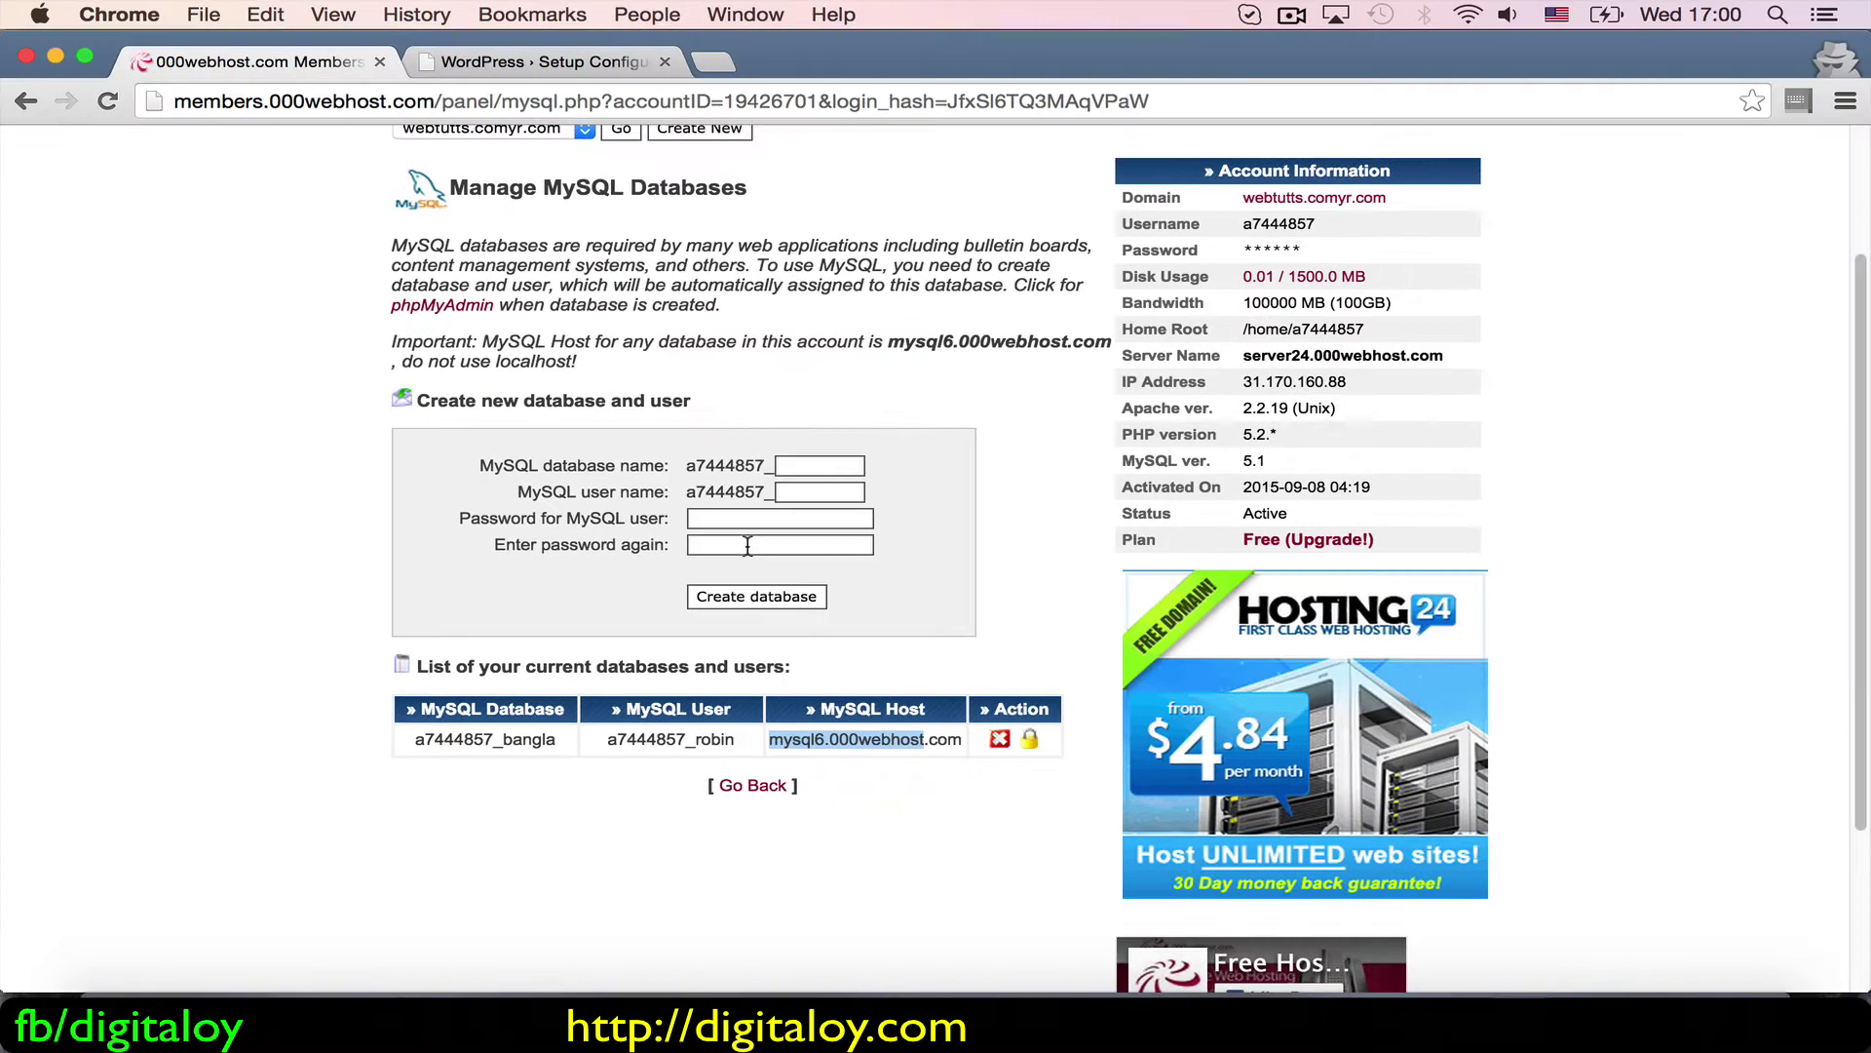
{"action": "left_click", "coordinate": [843, 484]}
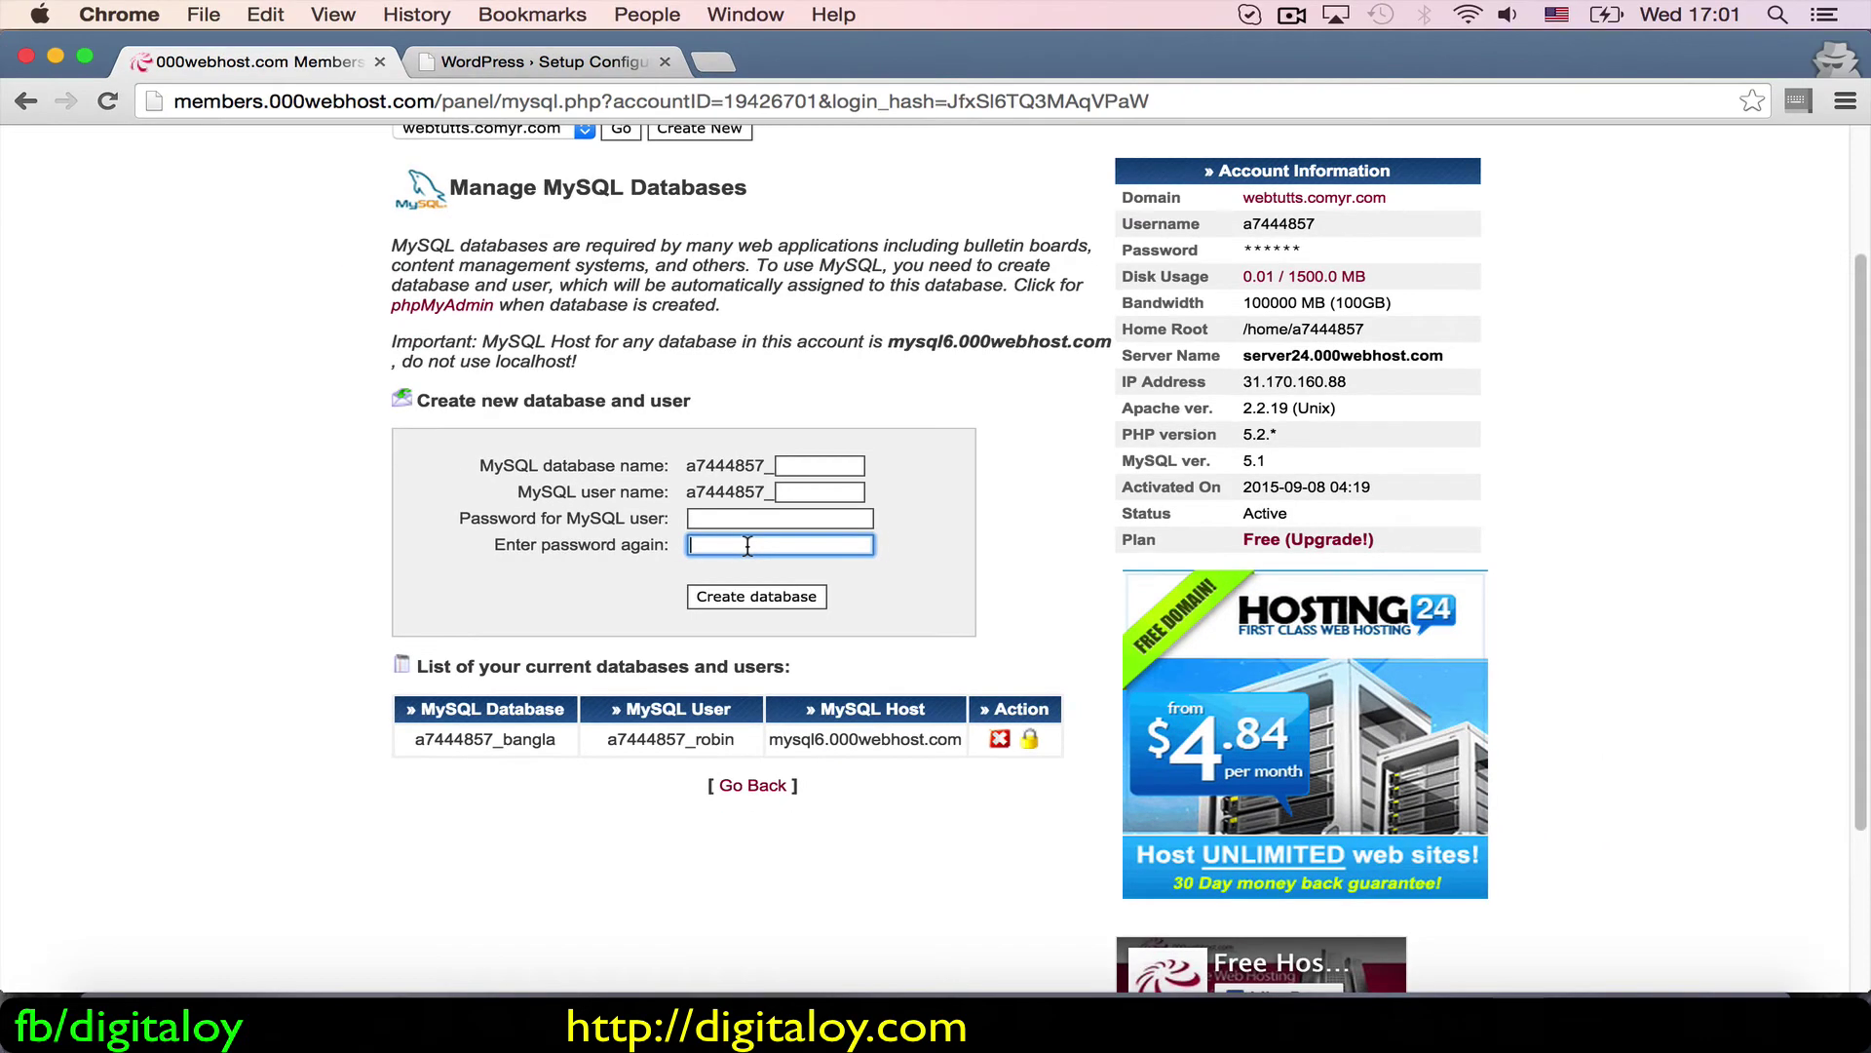
{"action": "left_click", "coordinate": [474, 64]}
Step: Paste the hosting database name into the Database Name field
{"action": "left_click", "coordinate": [507, 856]}
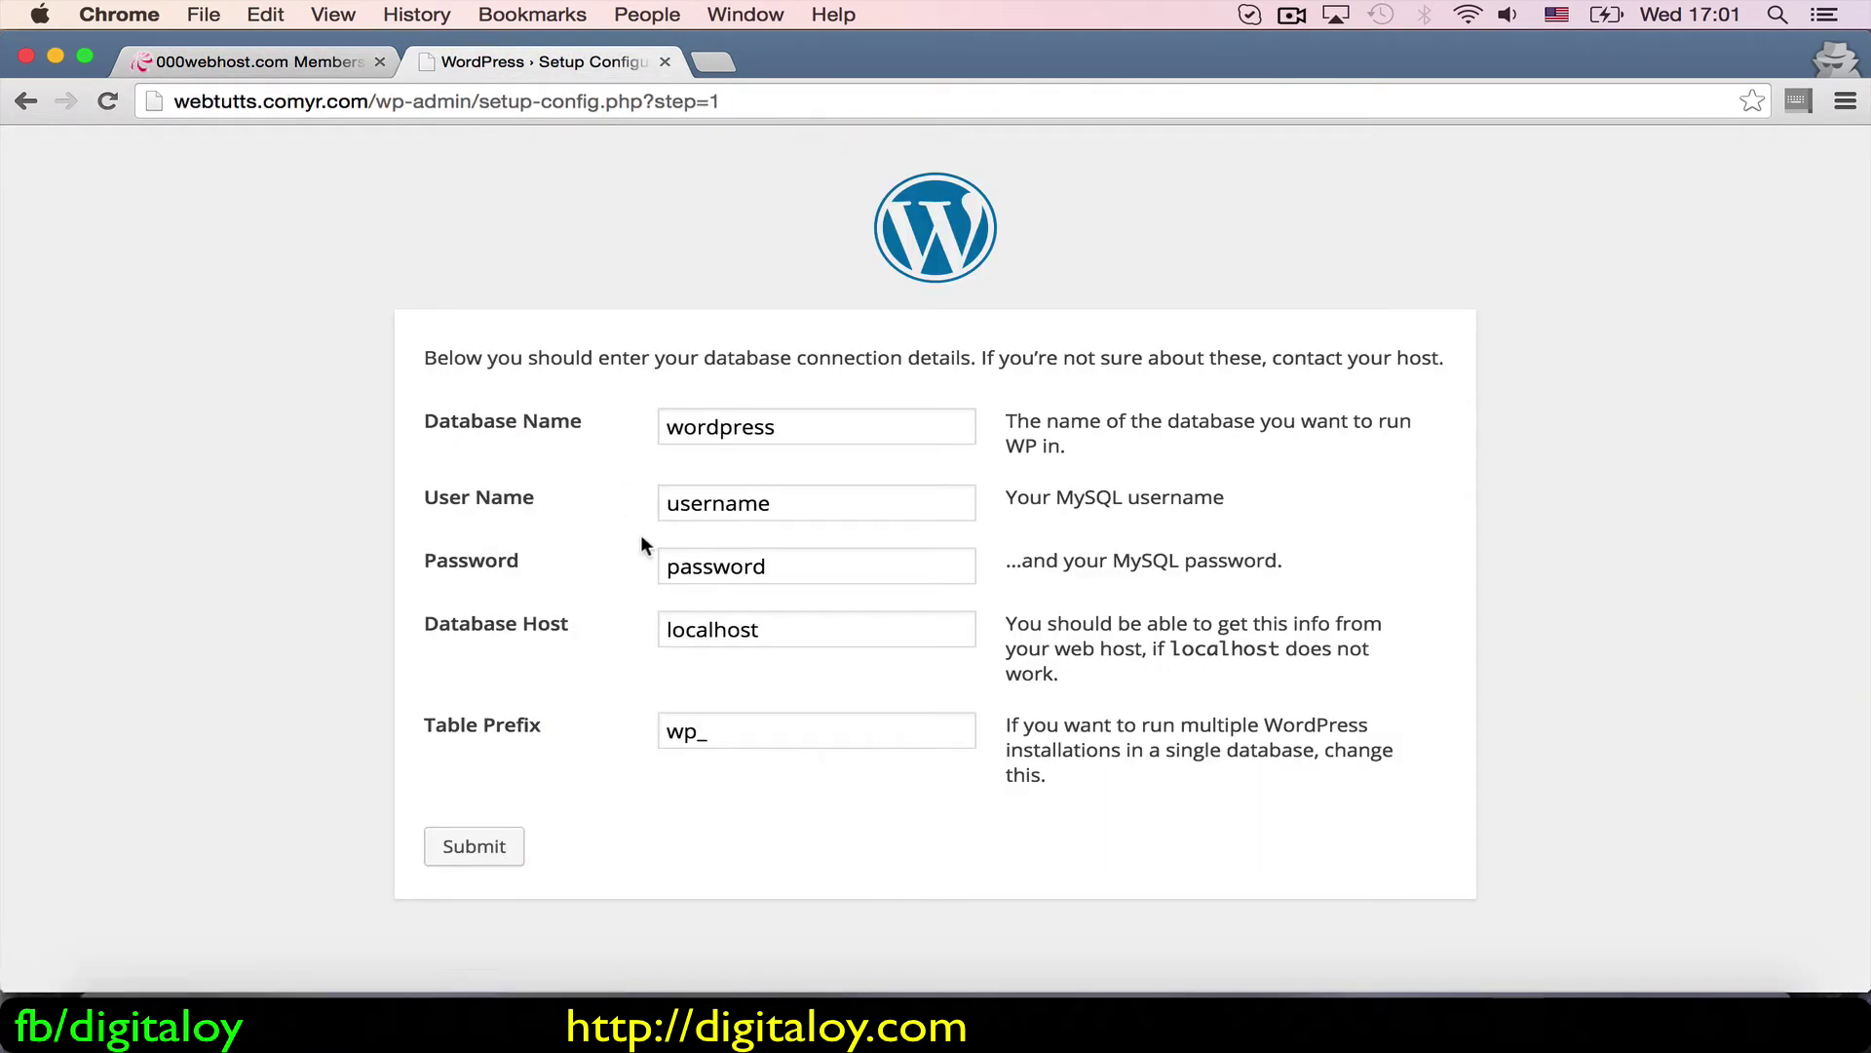
{"action": "left_click", "coordinate": [177, 61]}
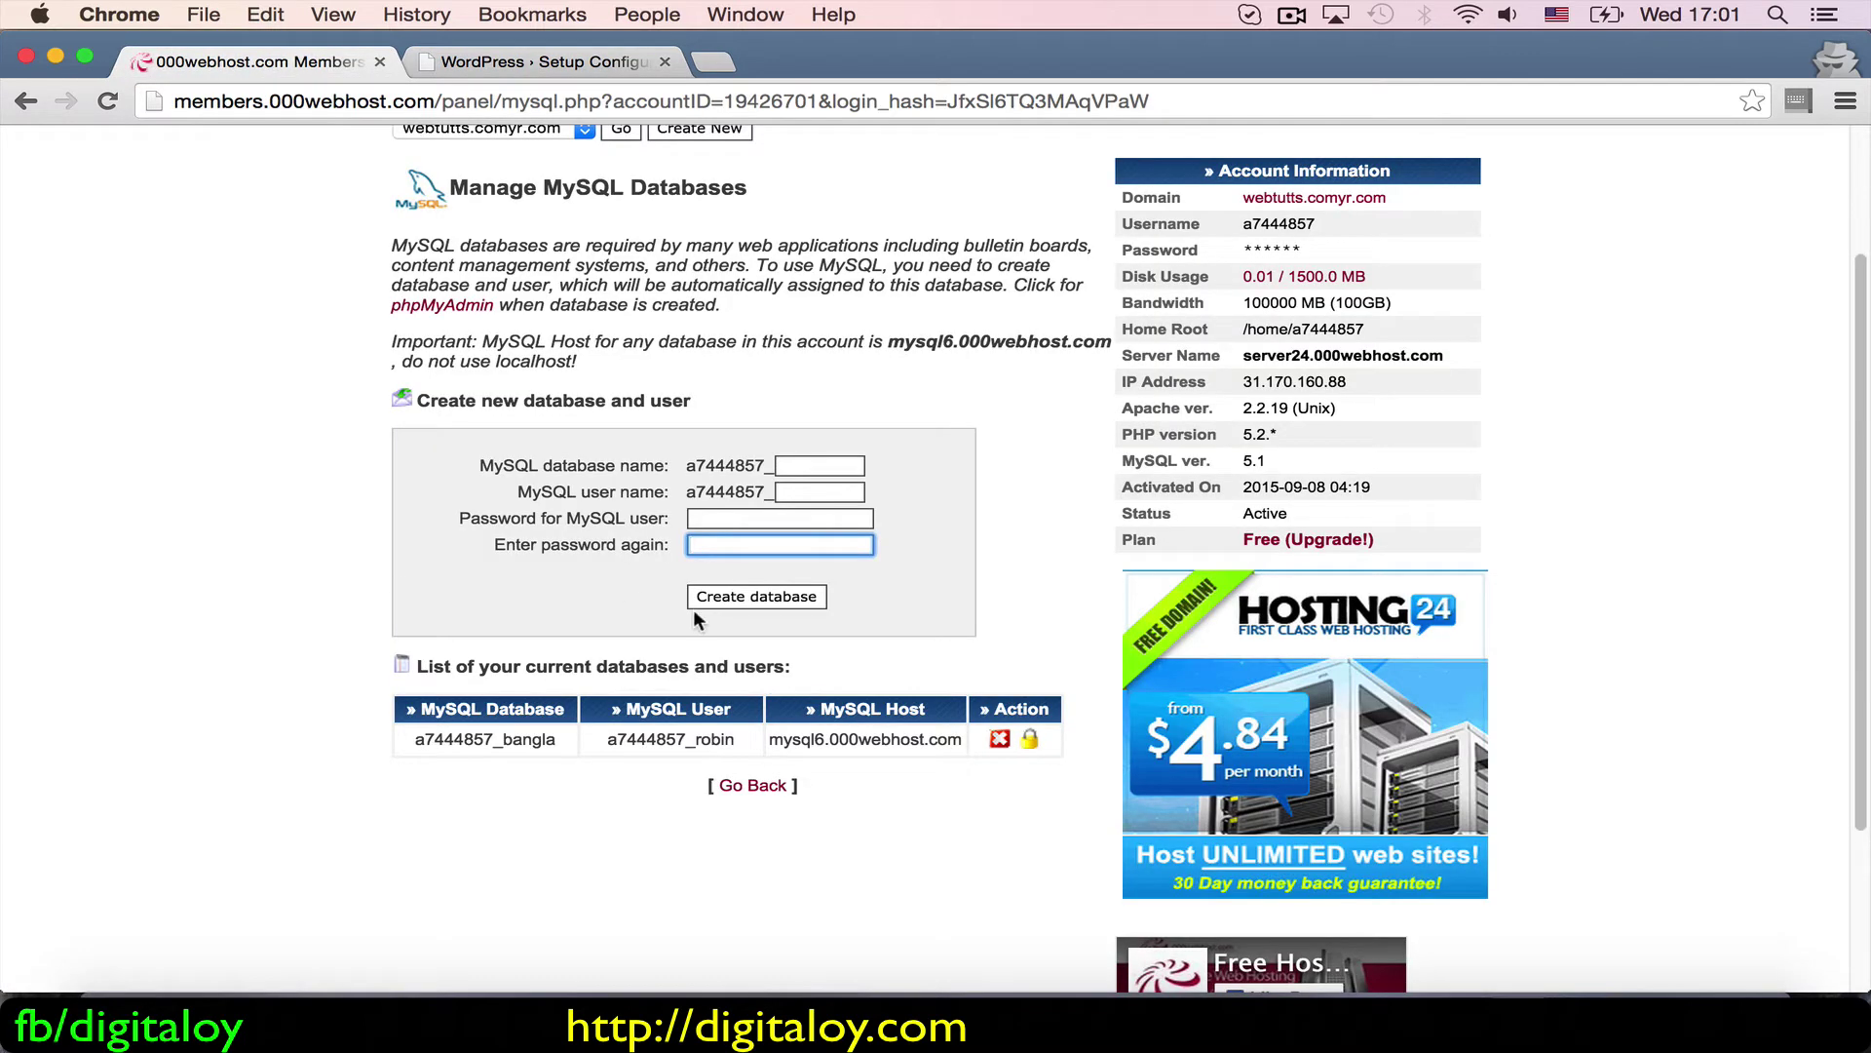
{"action": "left_click_drag", "start_coordinate": [556, 739], "coordinate": [417, 744]}
{"action": "key", "text": "super+c"}
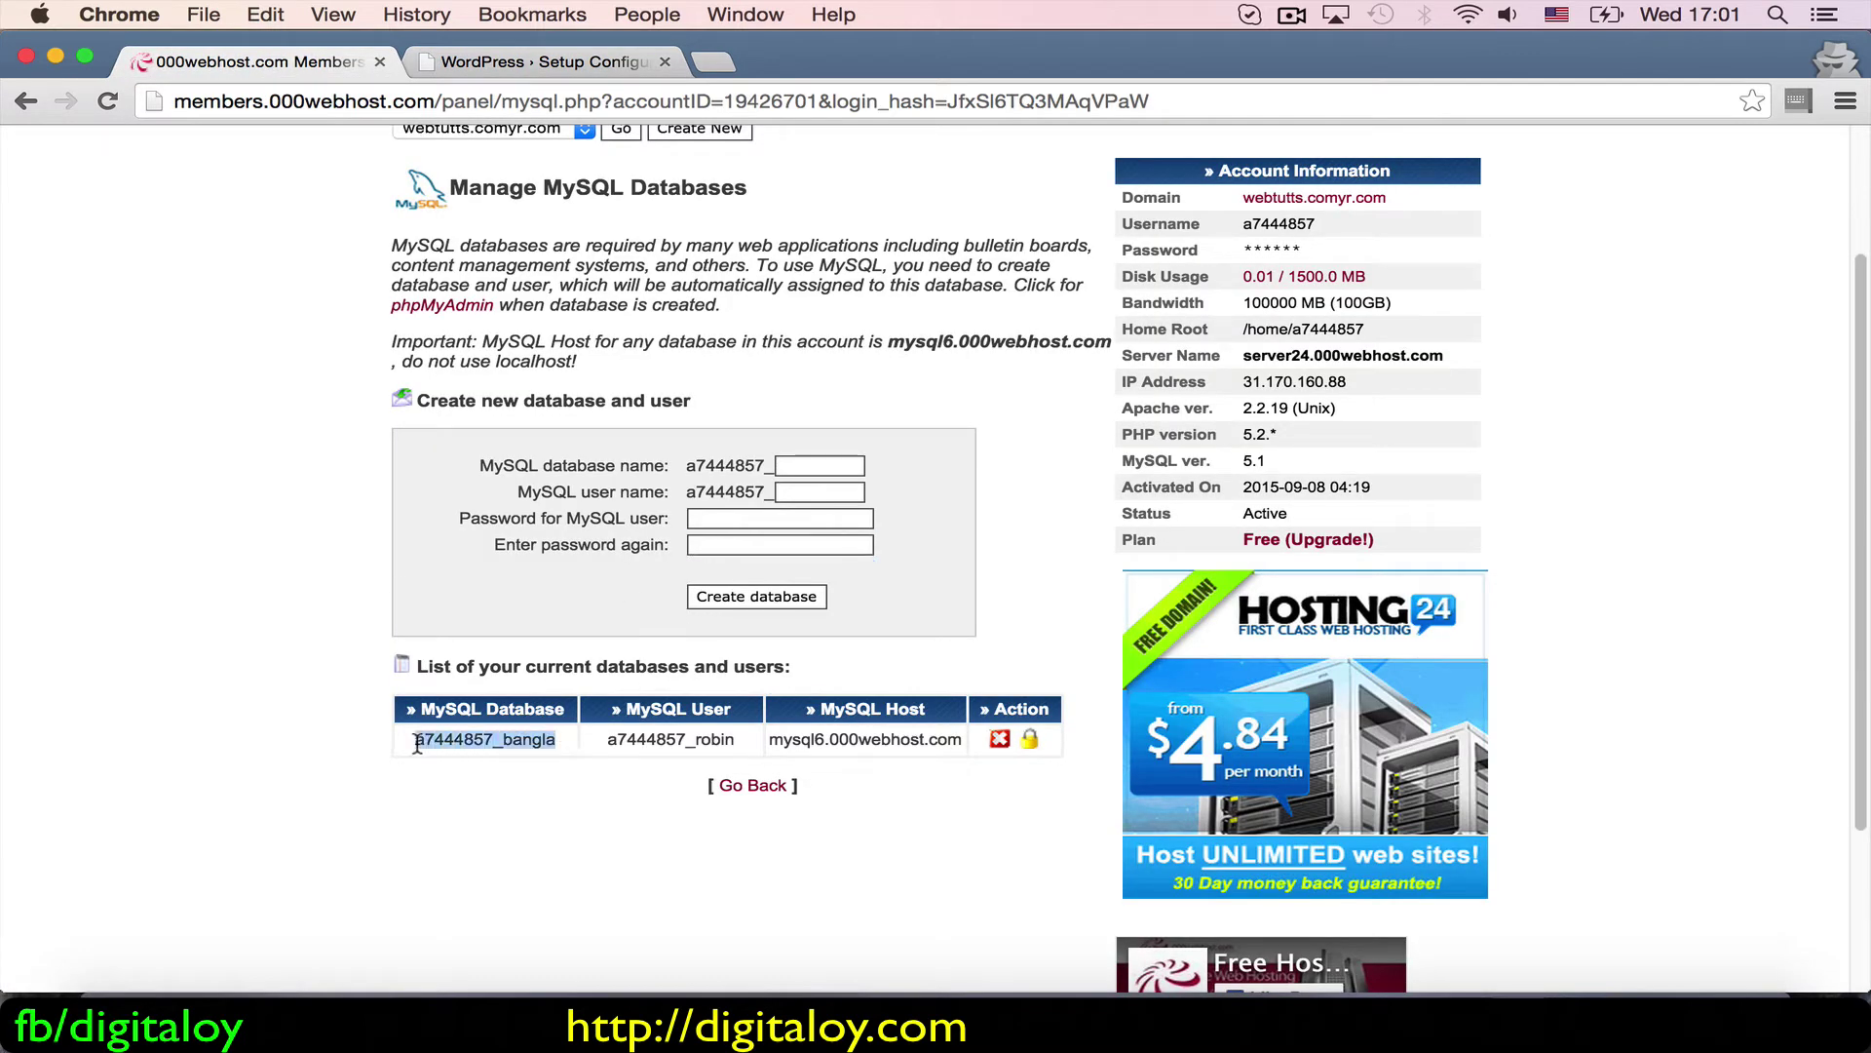
{"action": "left_click", "coordinate": [591, 64]}
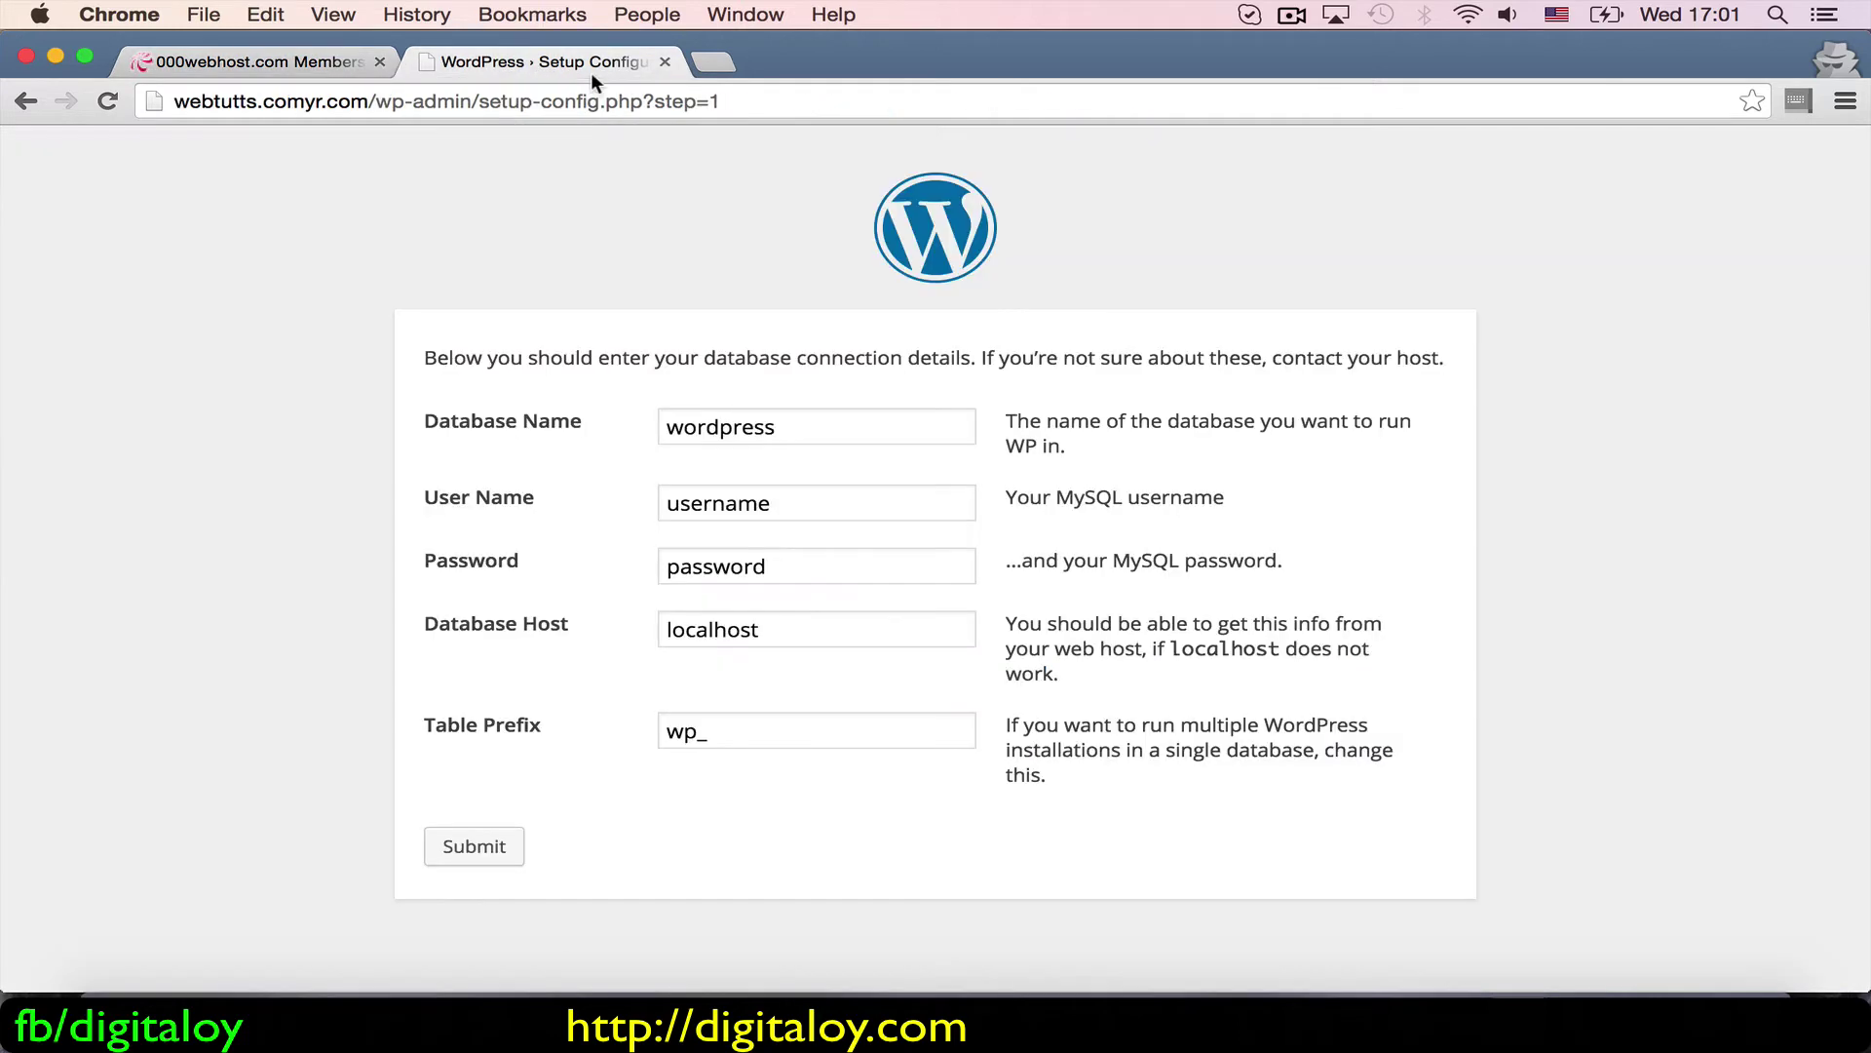
{"action": "left_click", "coordinate": [794, 417]}
{"action": "key", "text": "super+a"}
{"action": "key", "text": "super+v"}
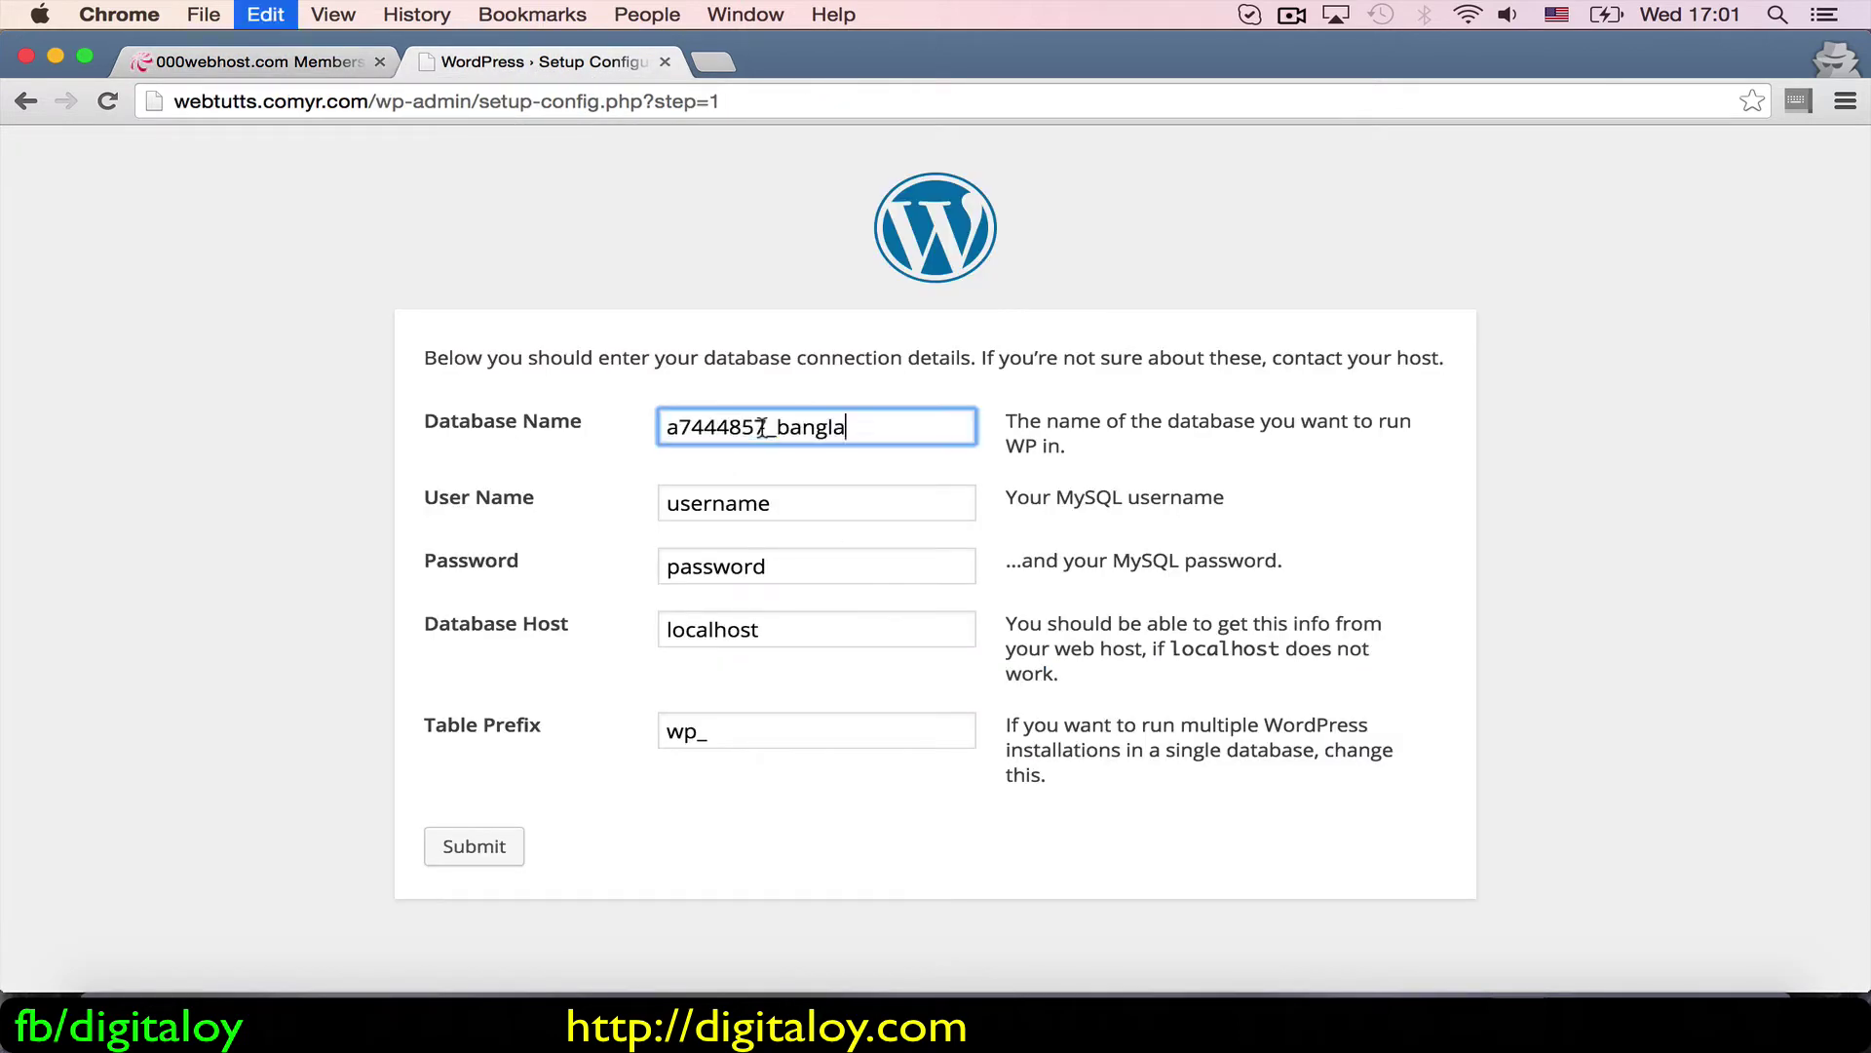
Step: Paste the database user into User Name and enter the database password
{"action": "left_click", "coordinate": [314, 64]}
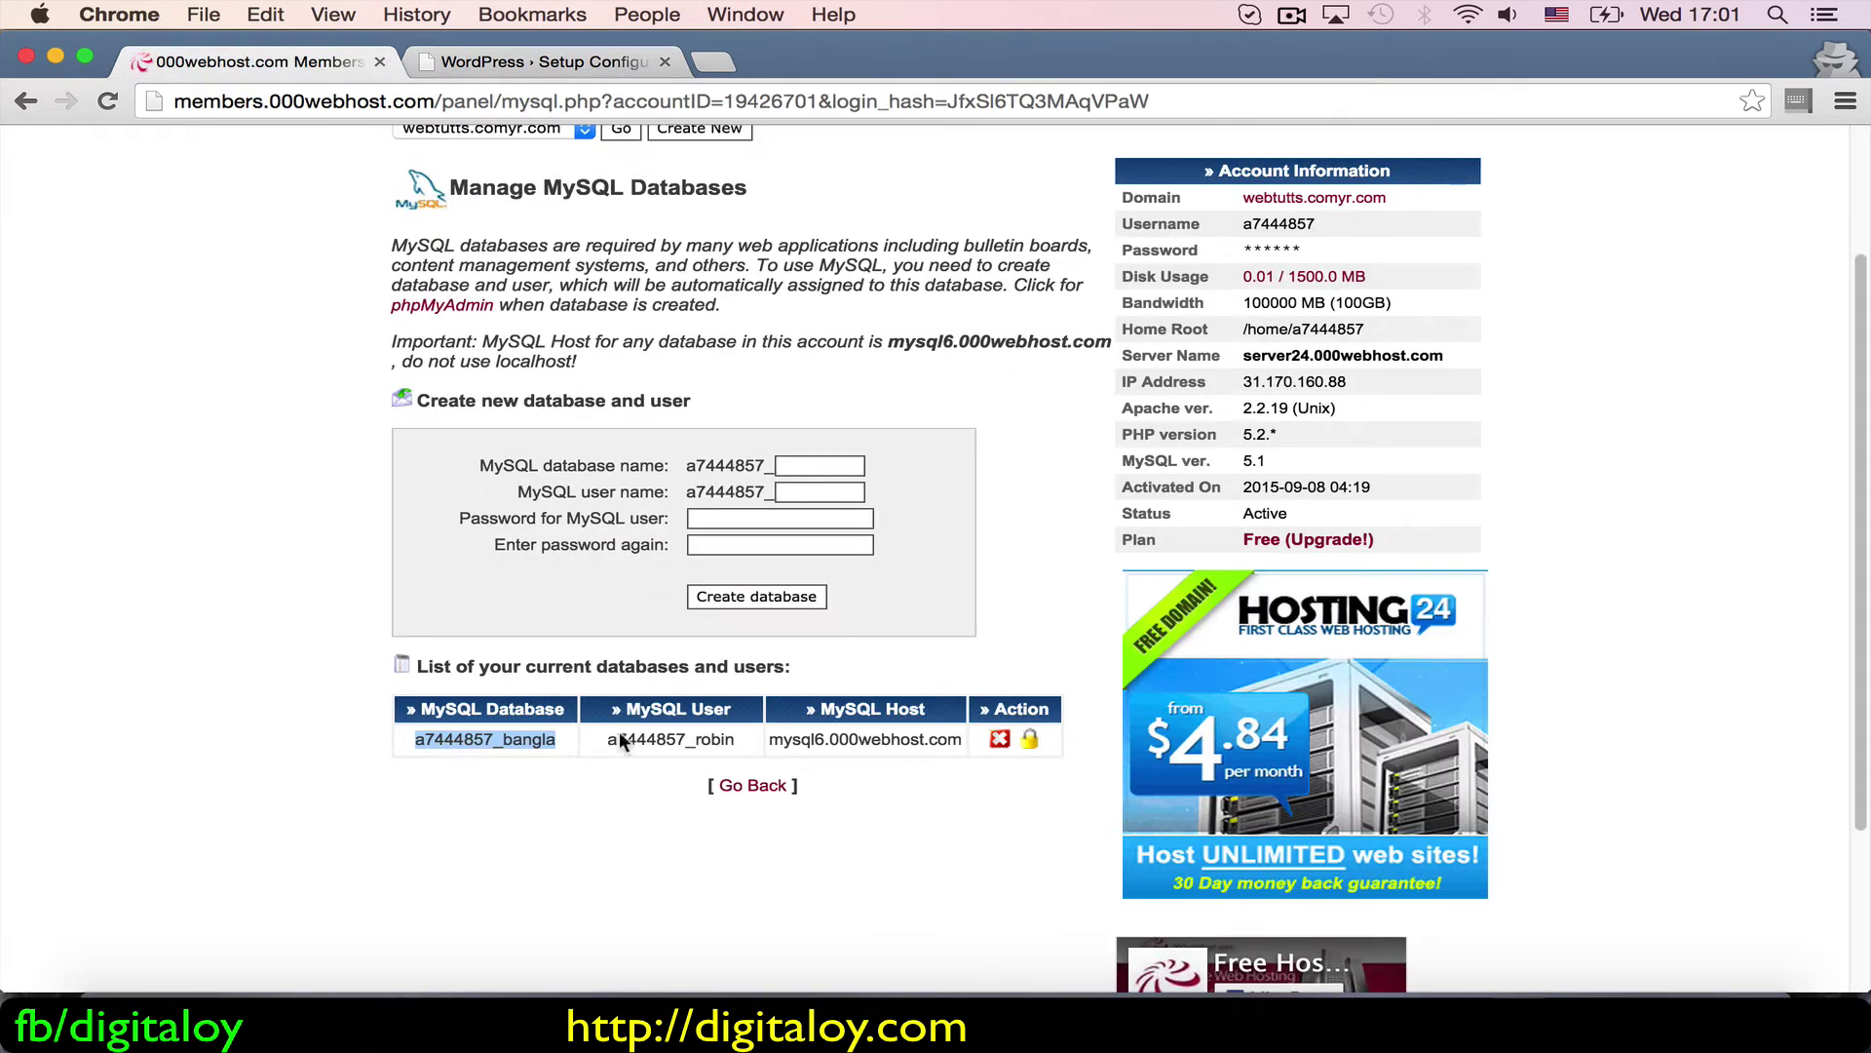
{"action": "left_click_drag", "start_coordinate": [602, 738], "coordinate": [730, 742]}
{"action": "key", "text": "super+c"}
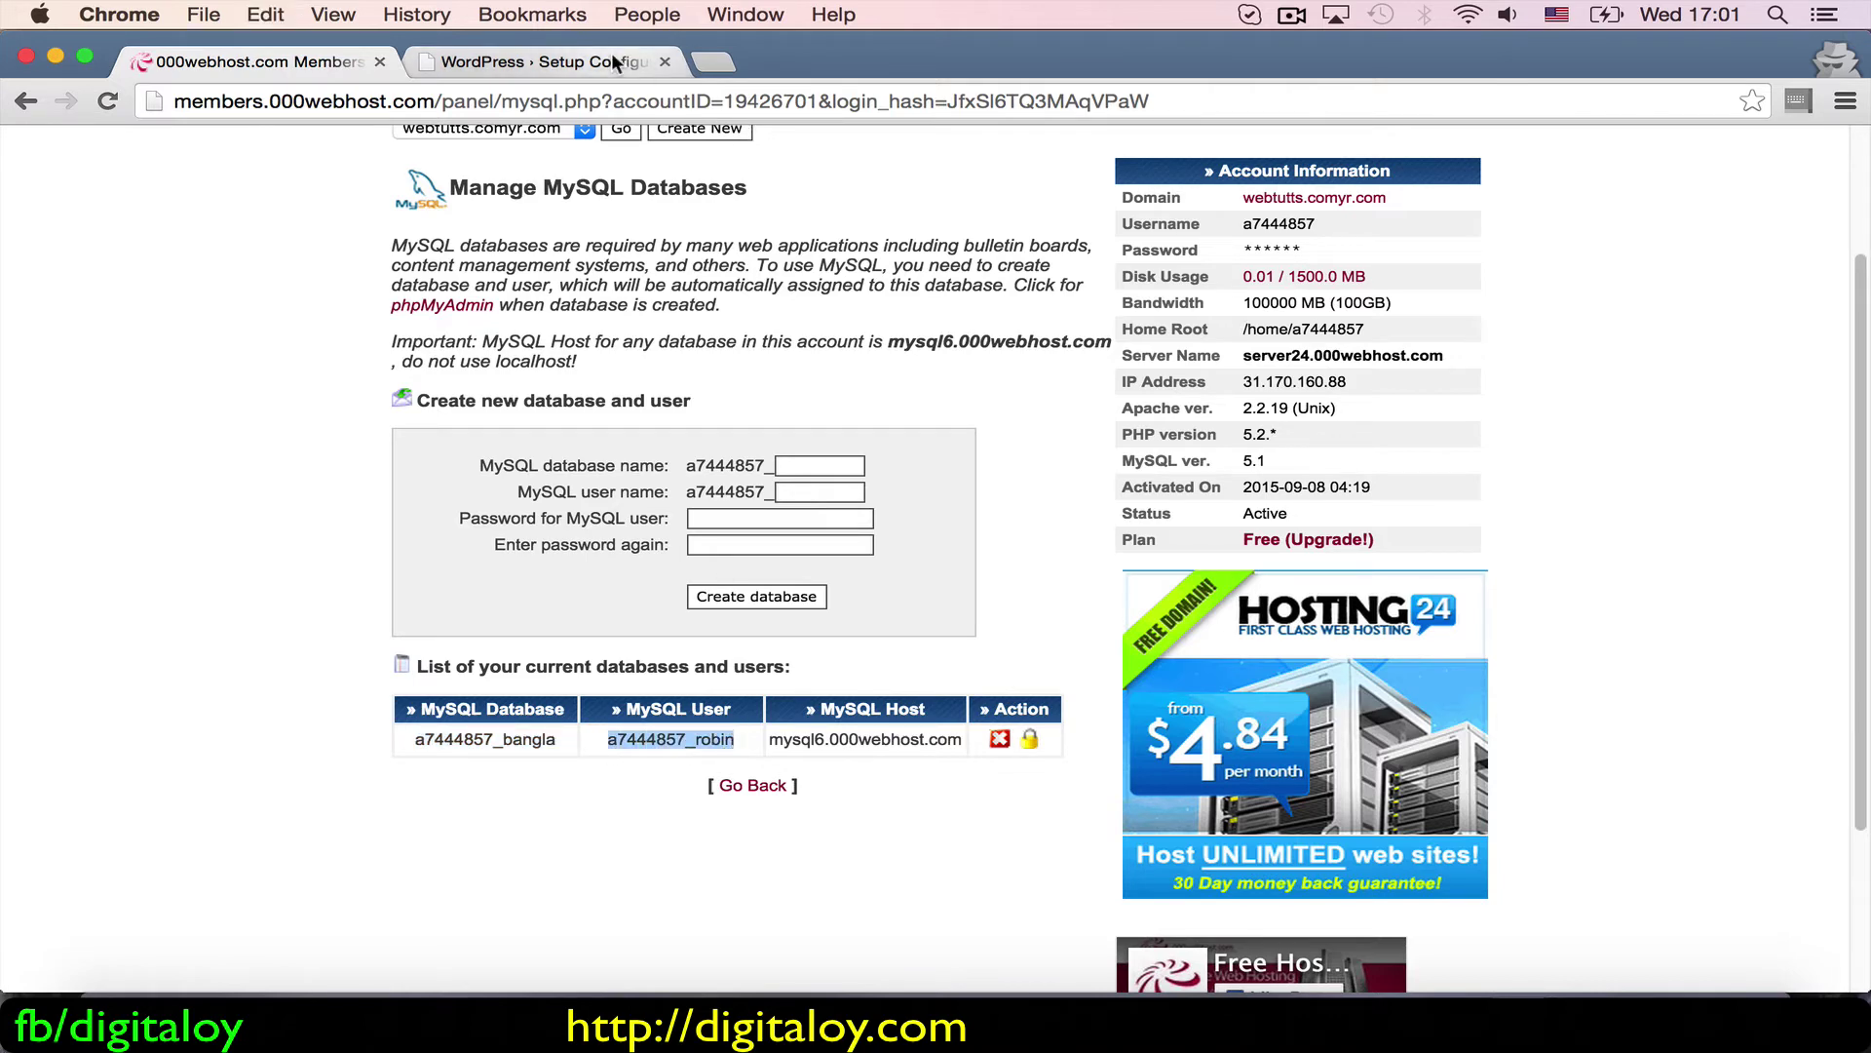
{"action": "left_click", "coordinate": [611, 56]}
{"action": "left_click", "coordinate": [730, 502]}
{"action": "double_click", "coordinate": [729, 502]}
{"action": "key", "text": "super+v"}
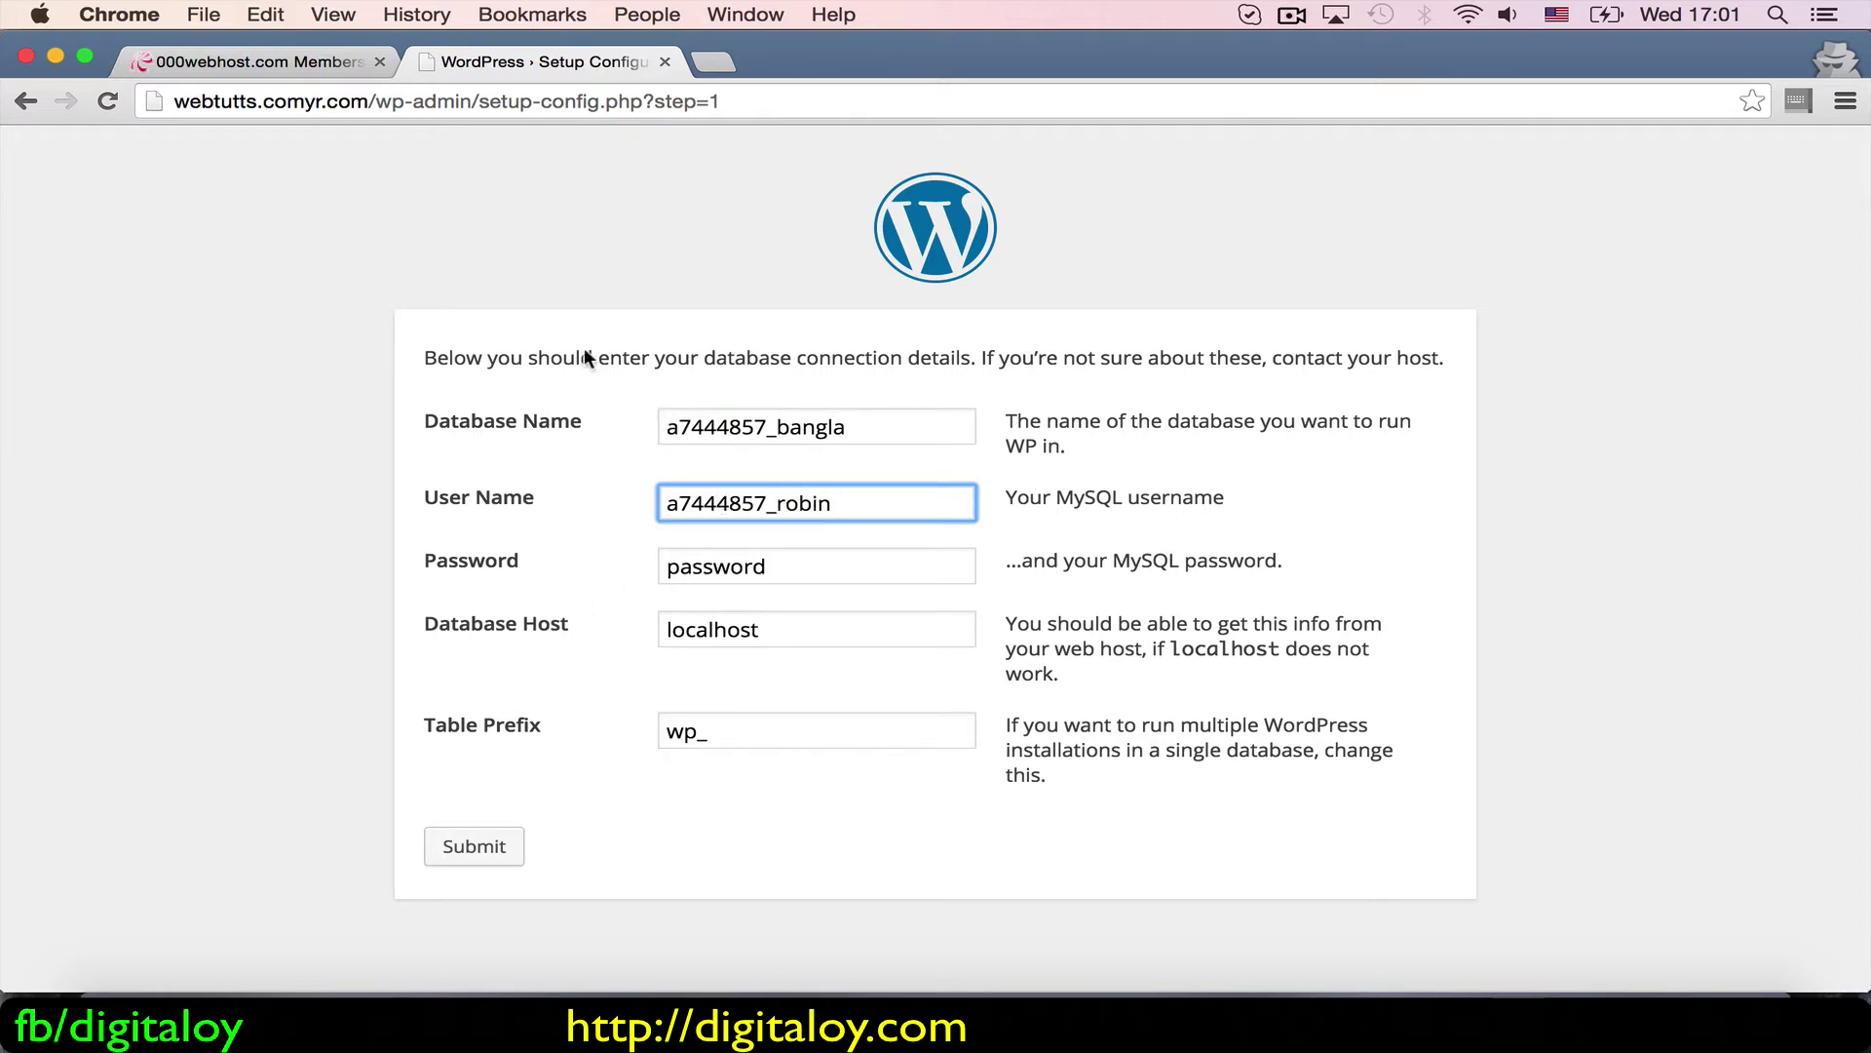
{"action": "double_click", "coordinate": [746, 567]}
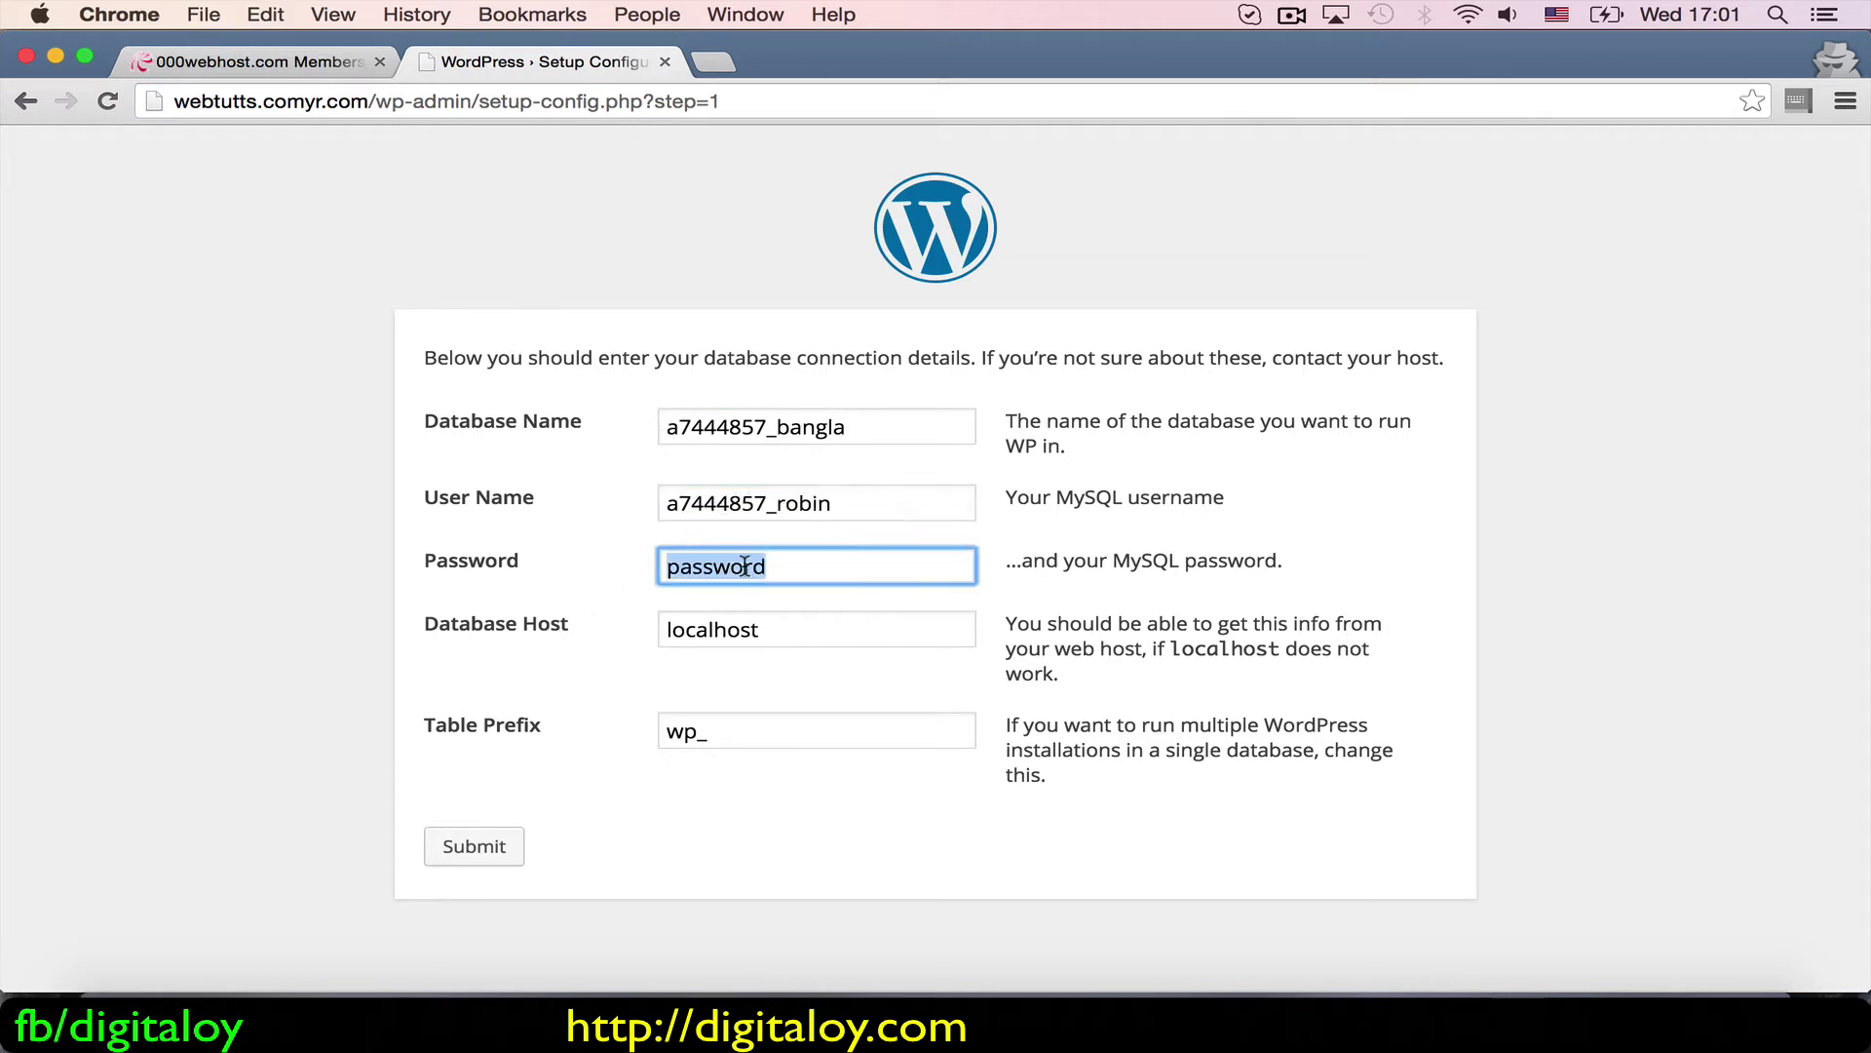
{"action": "type", "text": "Pass"}
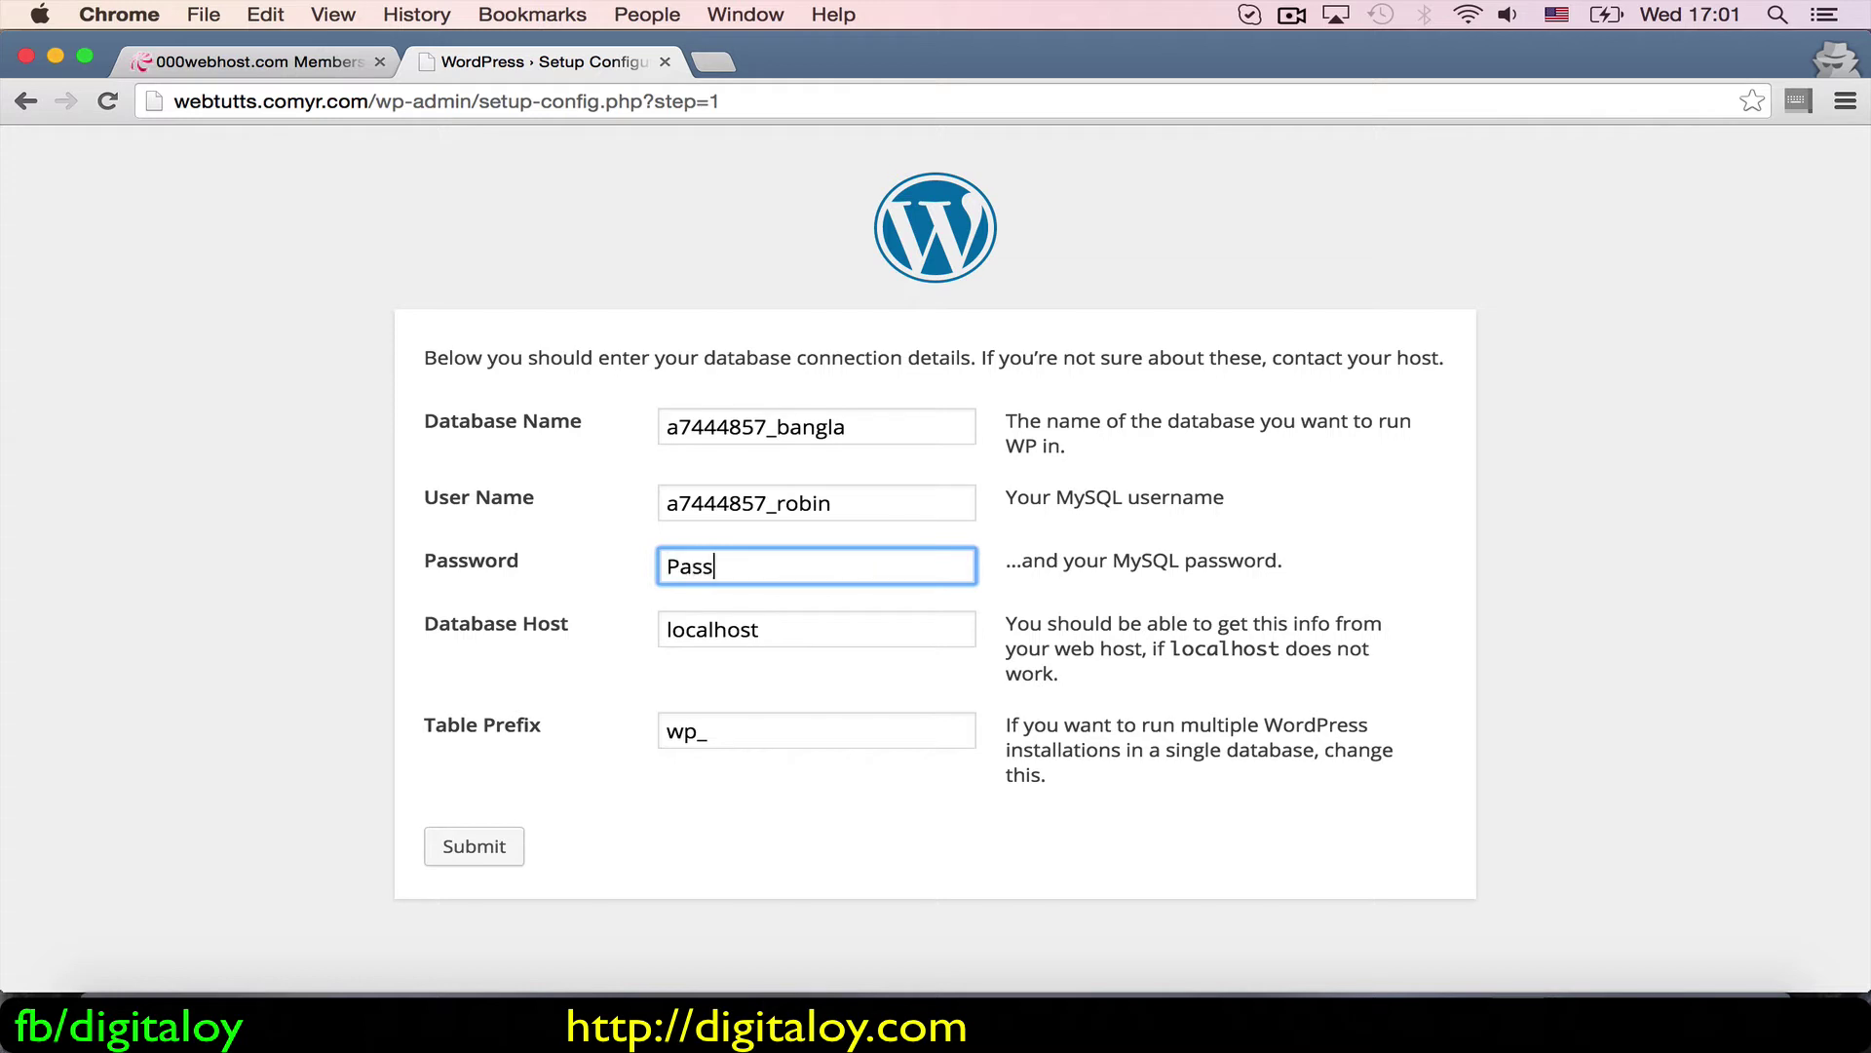
{"action": "type", "text": "word123"}
Step: Replace localhost with mysql6.000webhost.com as Database Host and submit the connection details
{"action": "left_click", "coordinate": [279, 62]}
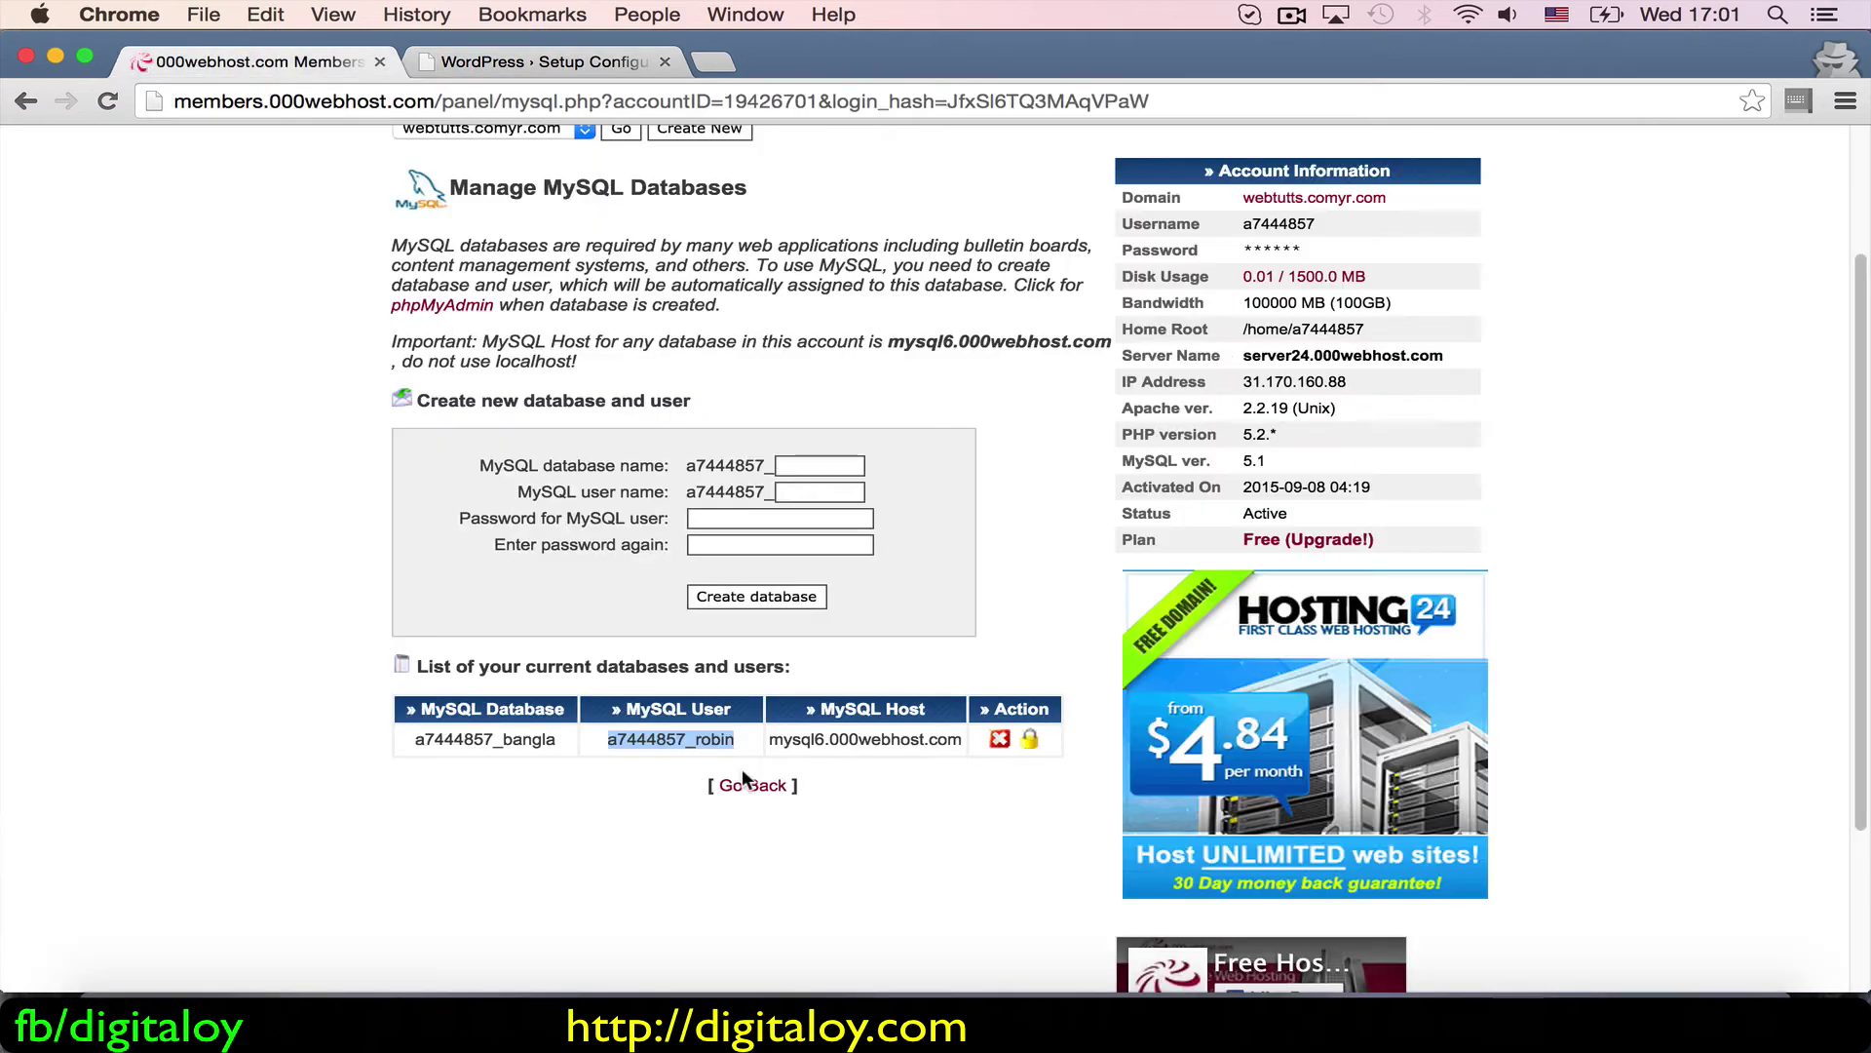
{"action": "left_click", "coordinate": [765, 741]}
{"action": "left_click_drag", "start_coordinate": [764, 735], "coordinate": [963, 741]}
{"action": "key", "text": "super+c"}
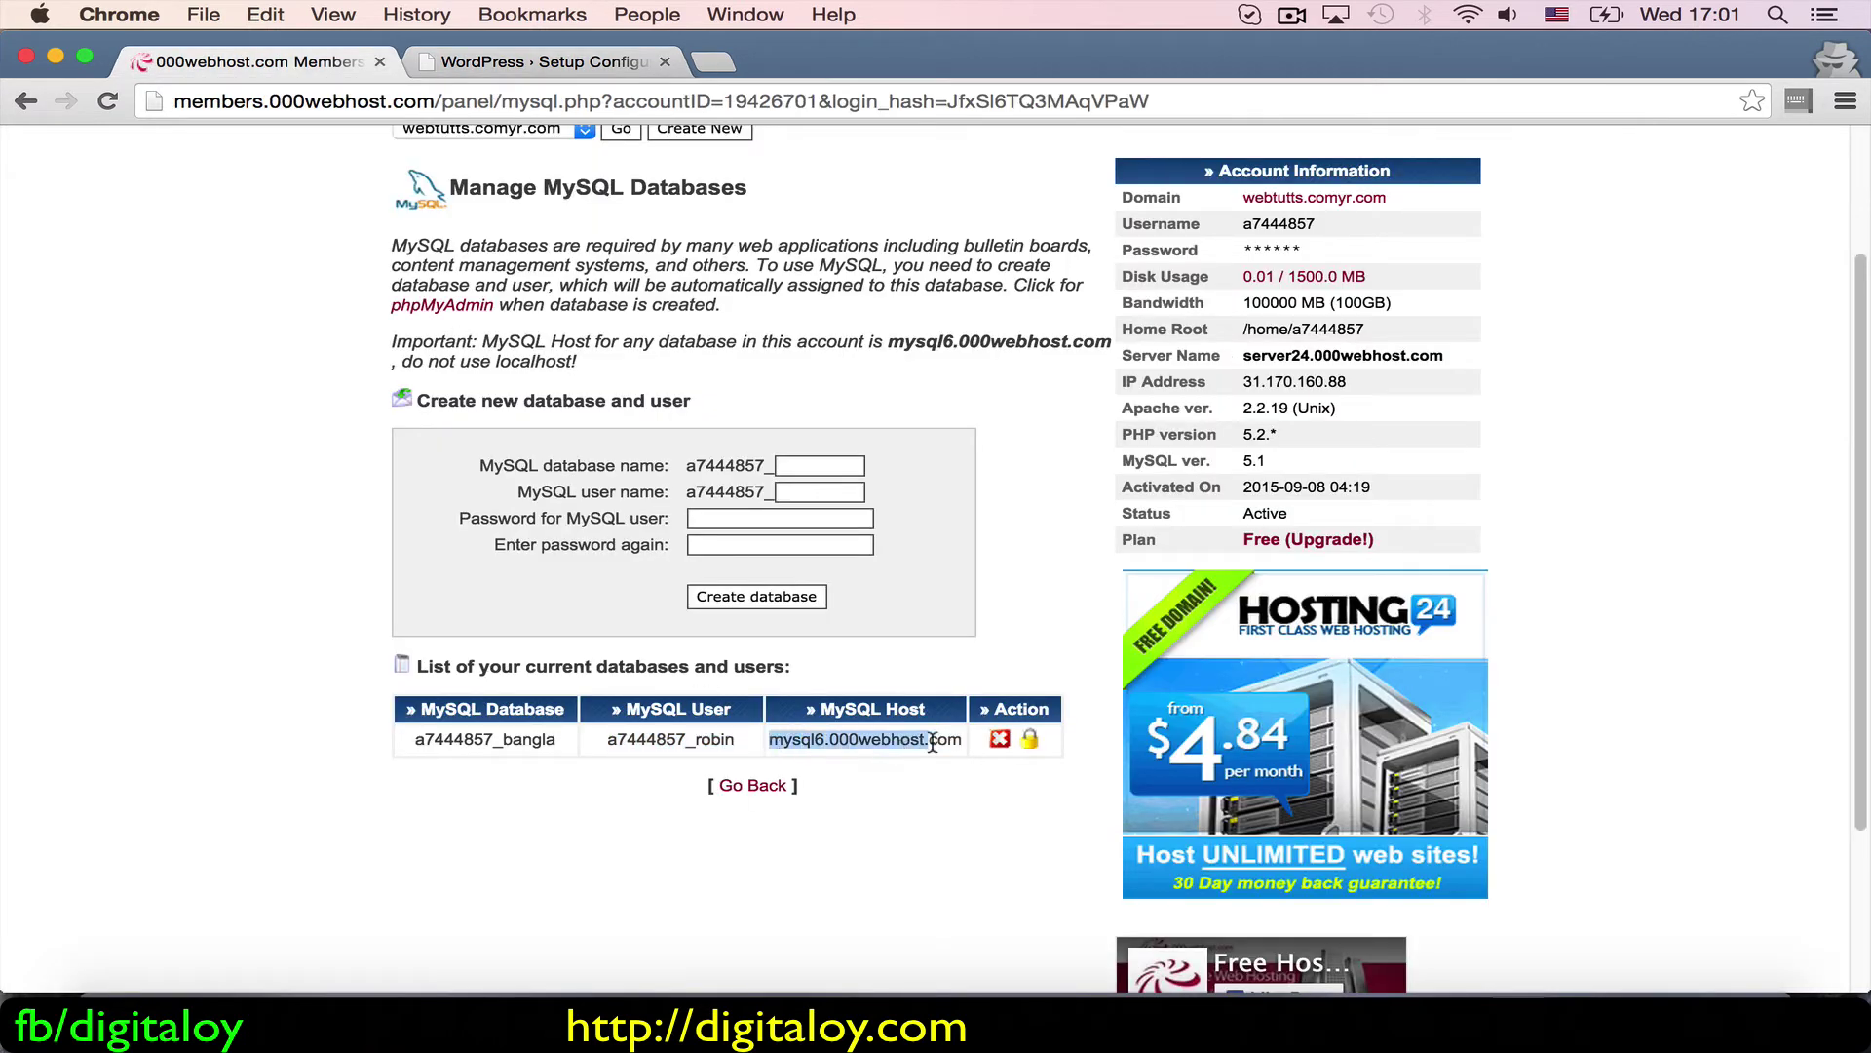
{"action": "left_click", "coordinate": [590, 61]}
{"action": "left_click", "coordinate": [669, 629]}
{"action": "double_click", "coordinate": [669, 629]}
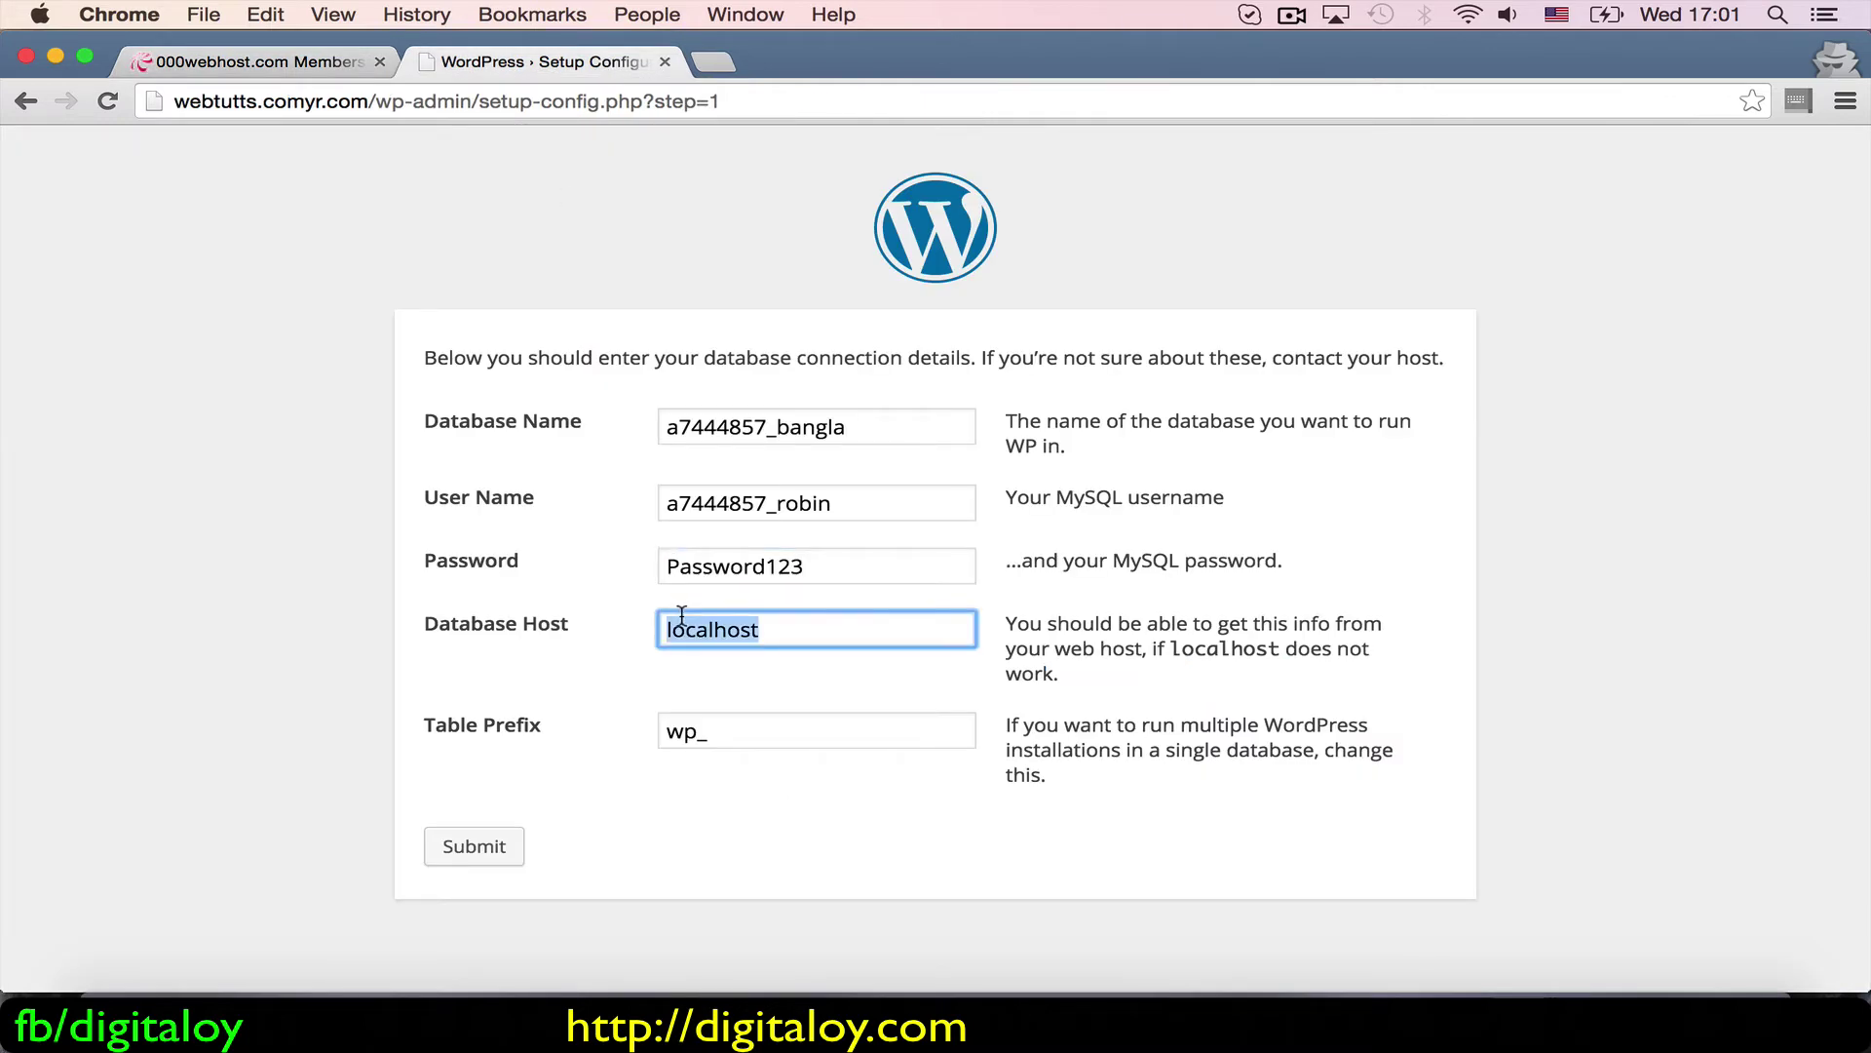
{"action": "key", "text": "super+v"}
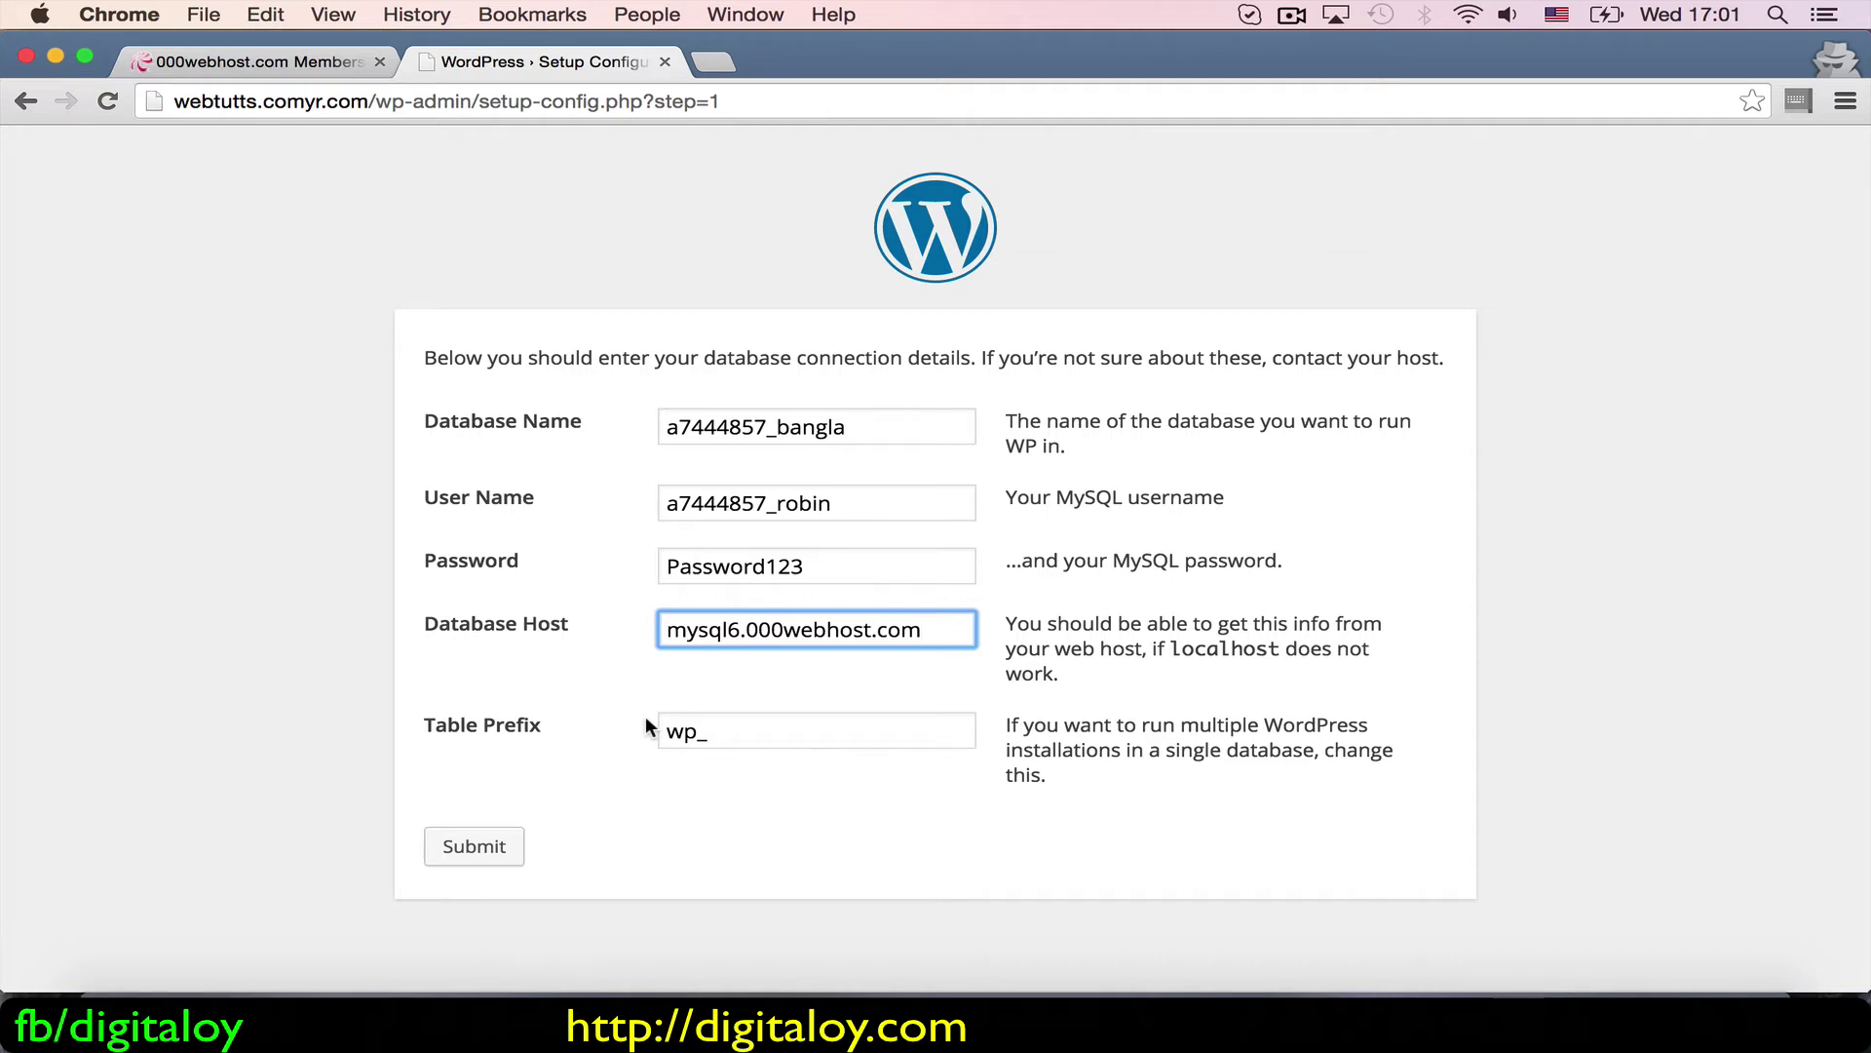
{"action": "left_click", "coordinate": [476, 848]}
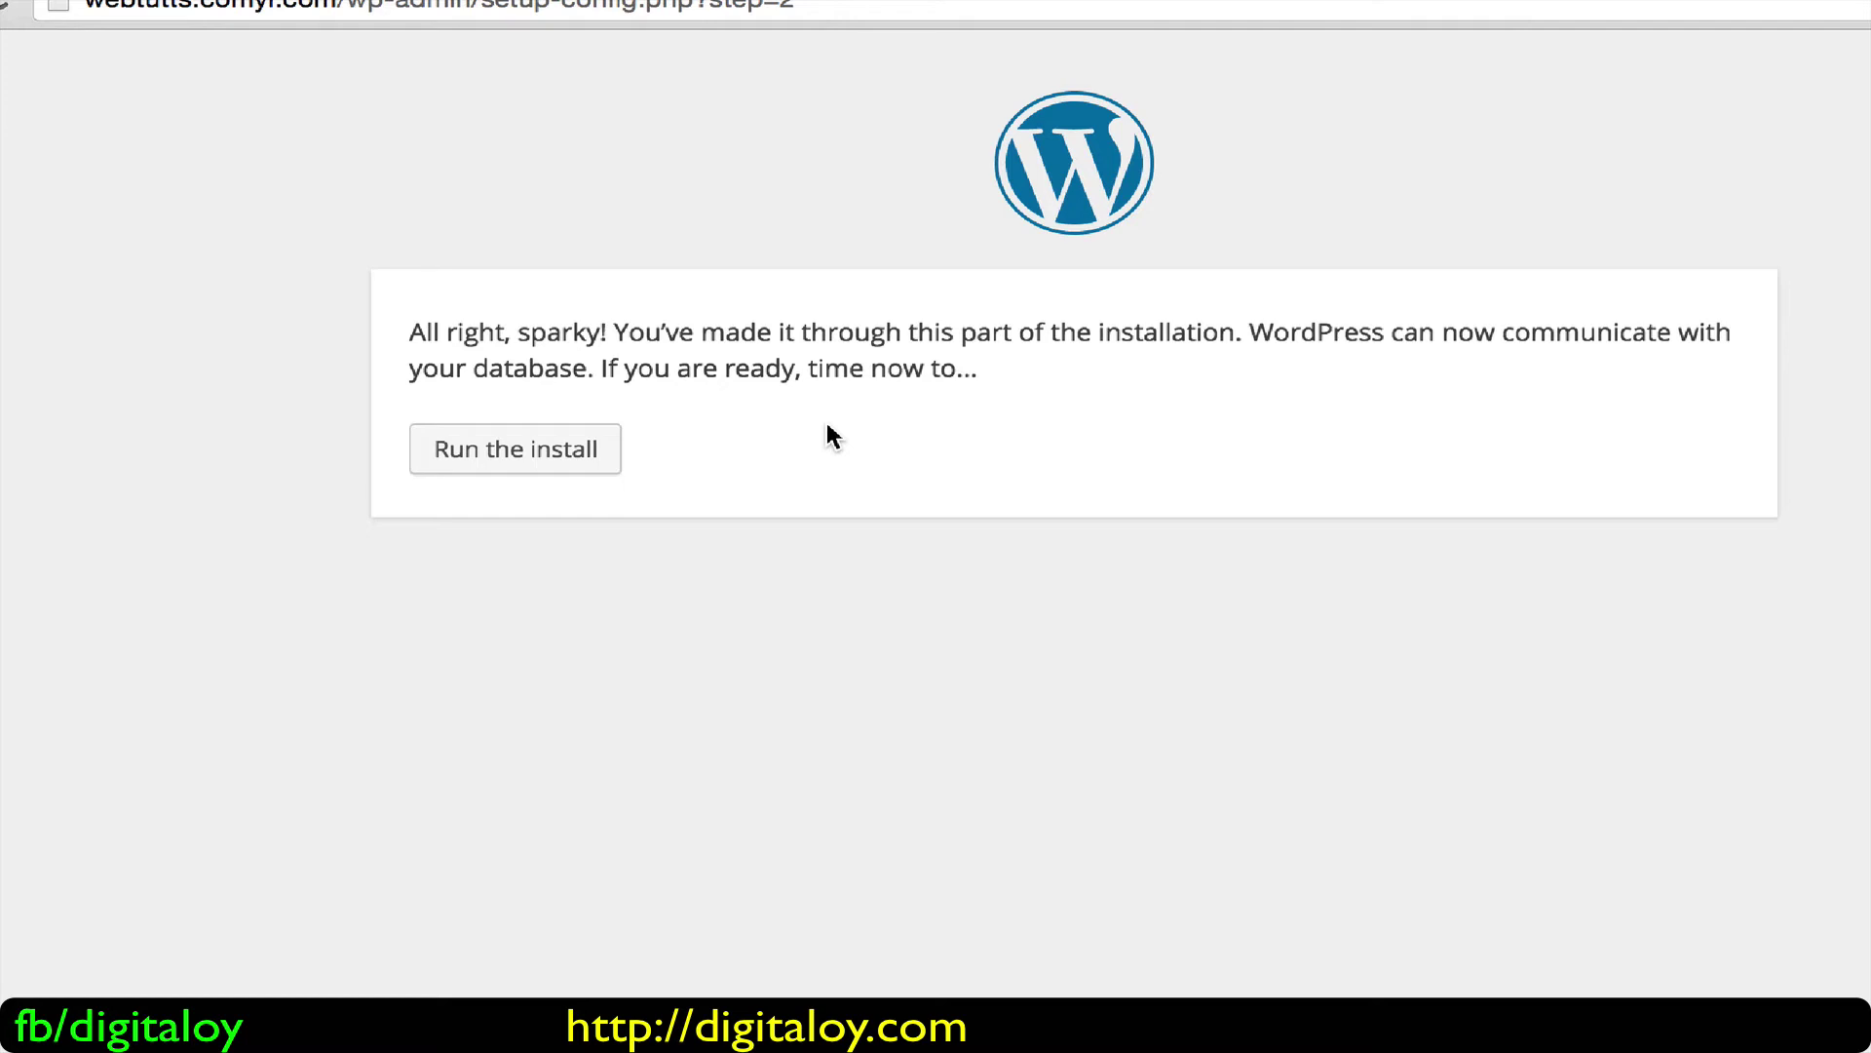
Step: Start the installation and enter site title 'Bangladeshi Kitchen' and the admin username
{"action": "left_click", "coordinate": [549, 471]}
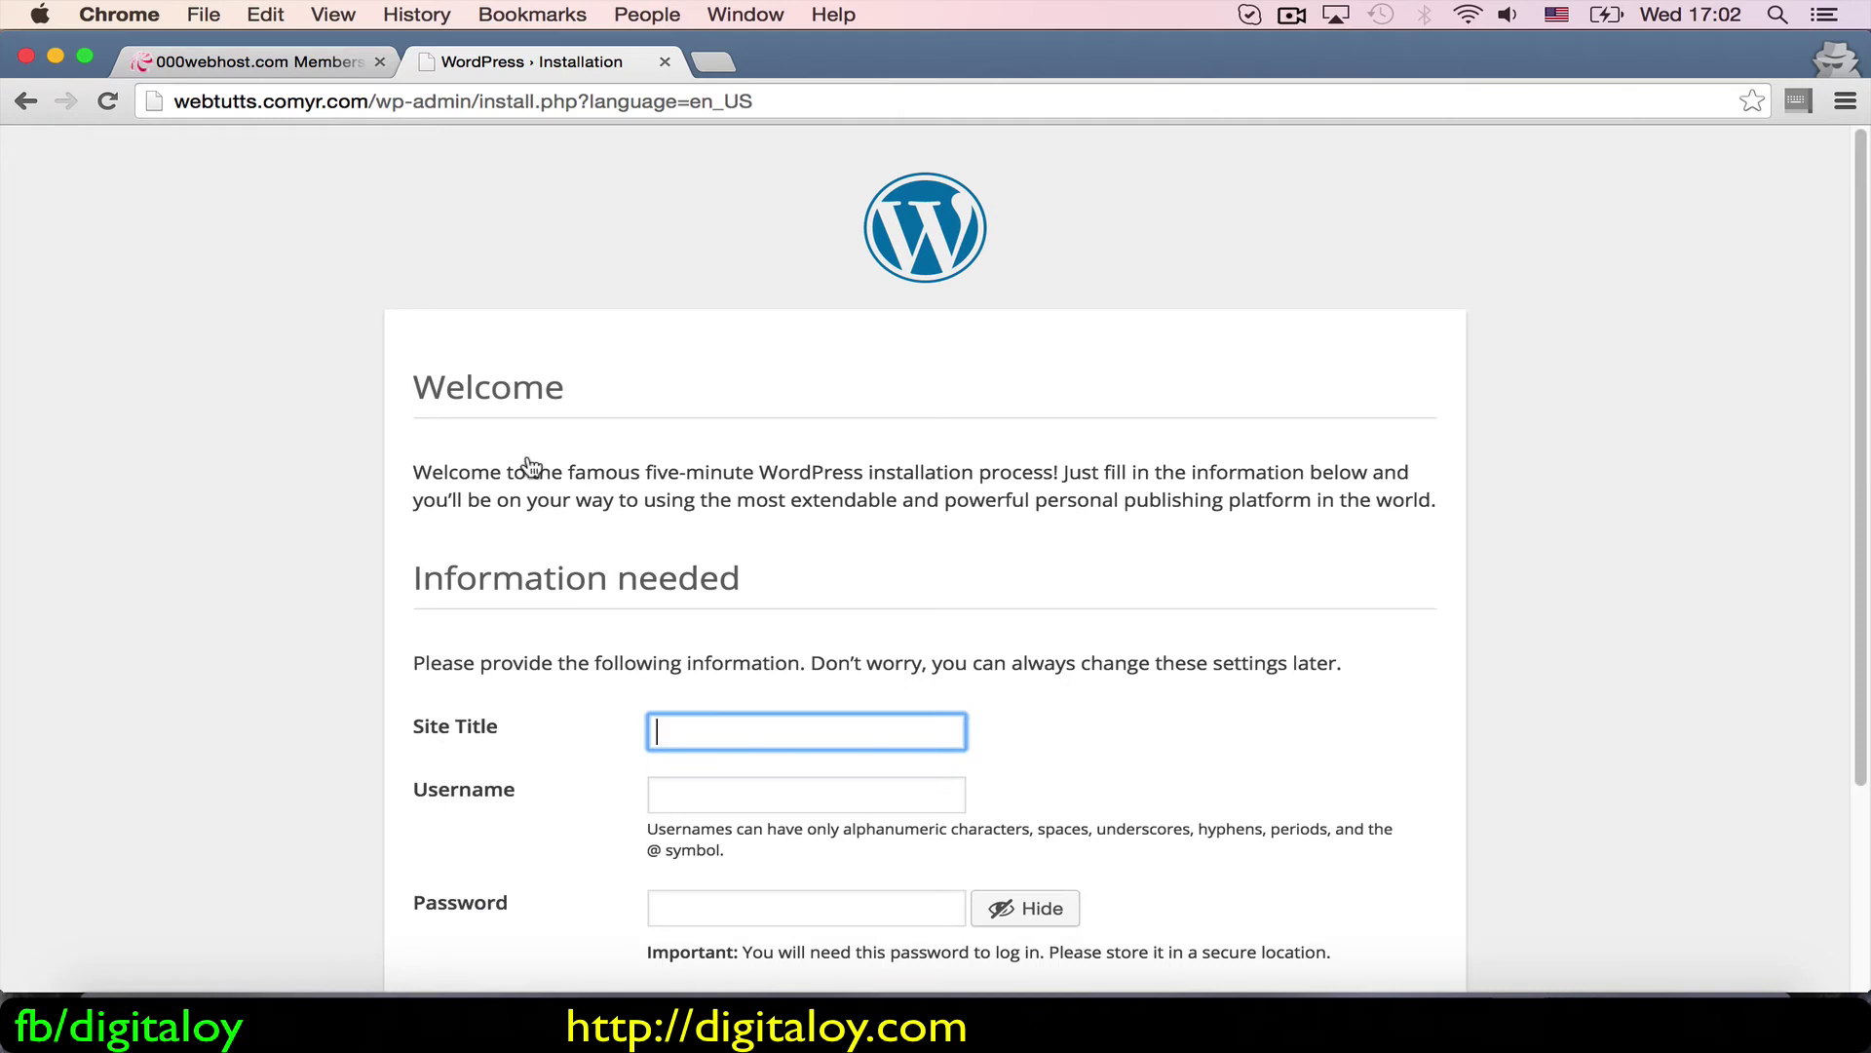
{"action": "scroll", "coordinate": [527, 467], "scroll_direction": "down", "scroll_amount": 5}
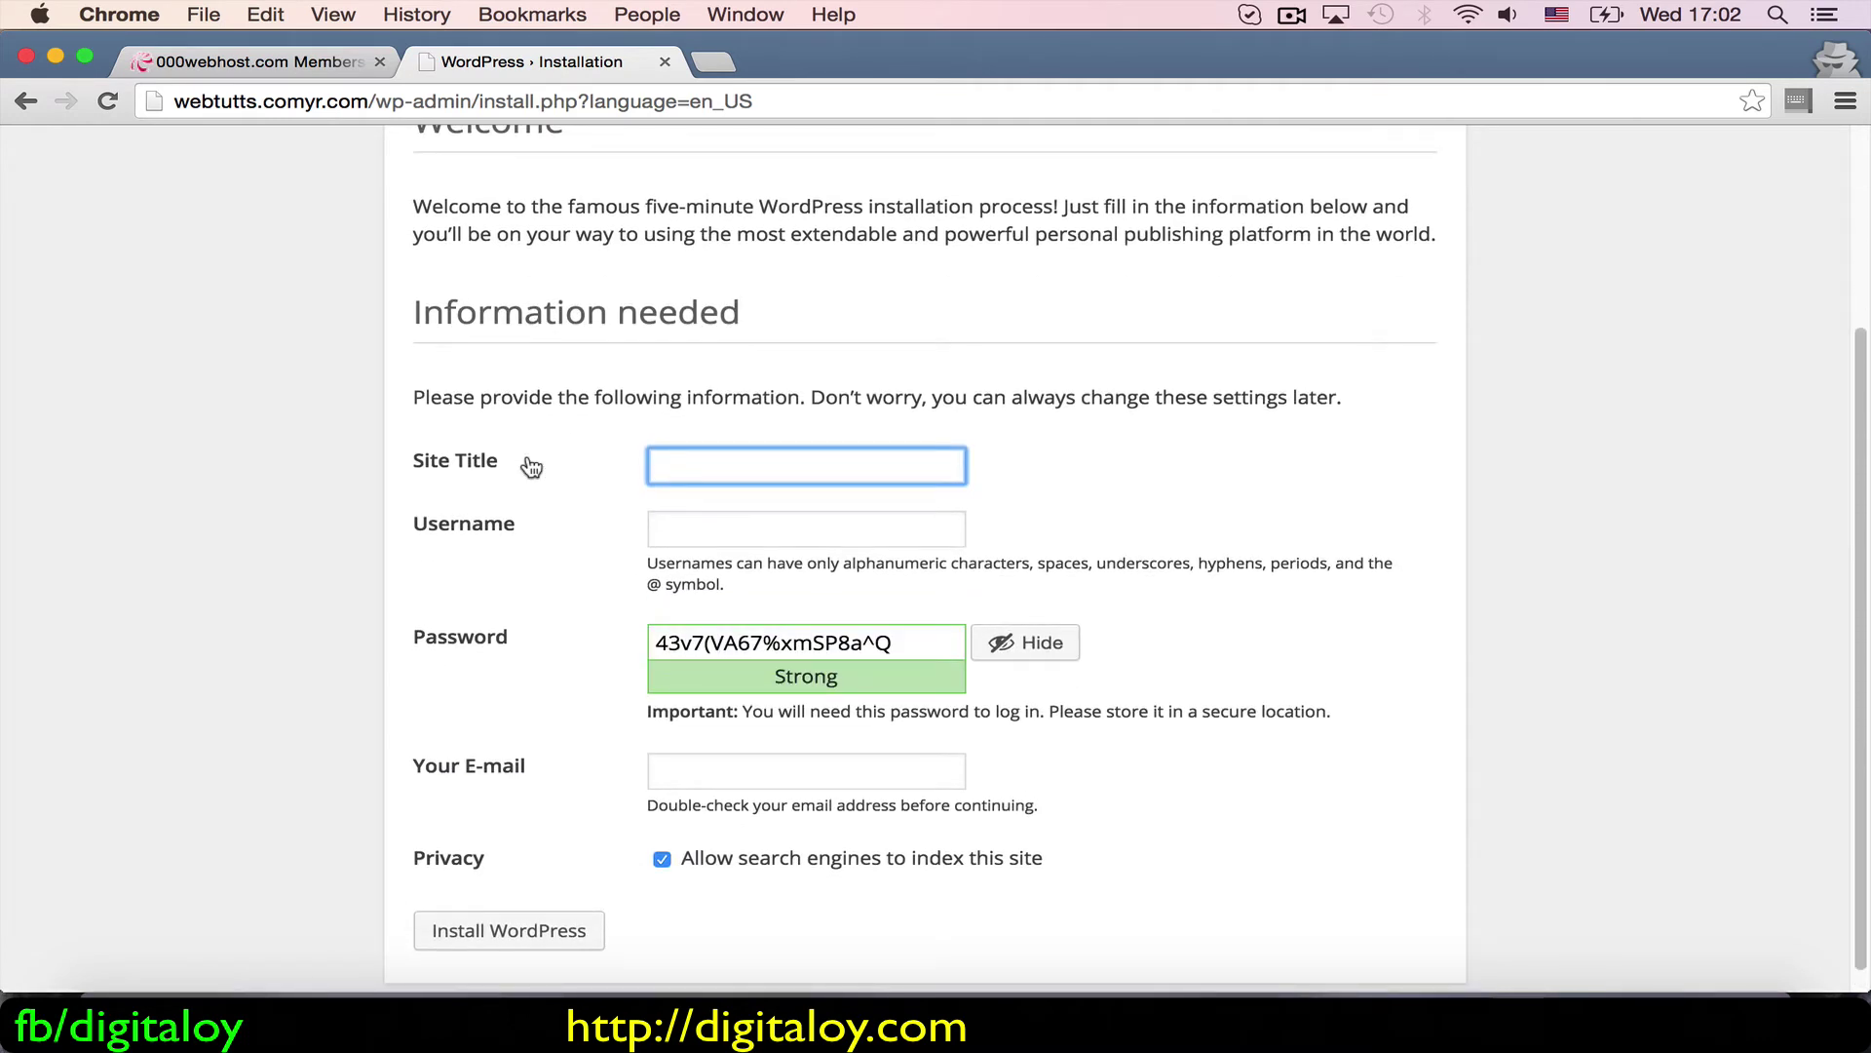
{"action": "type", "text": "Bangladeshi Kitchen"}
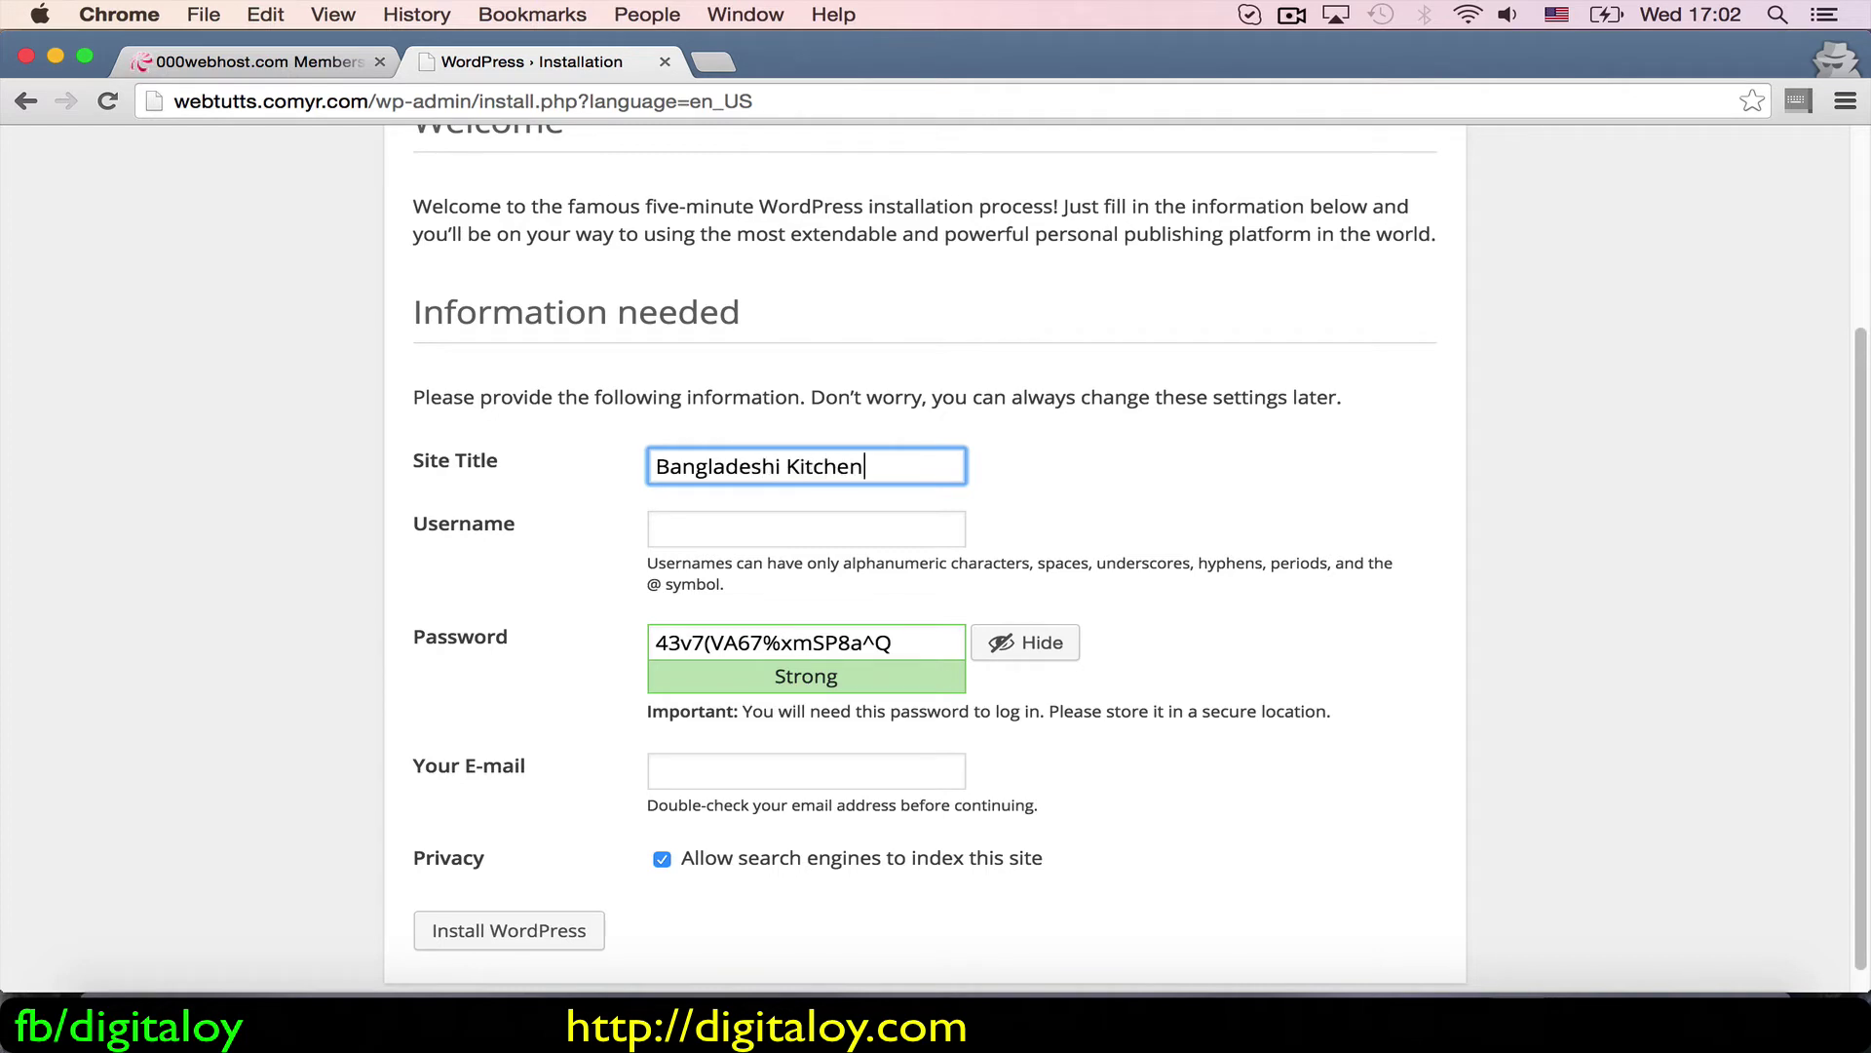
{"action": "left_click", "coordinate": [735, 517]}
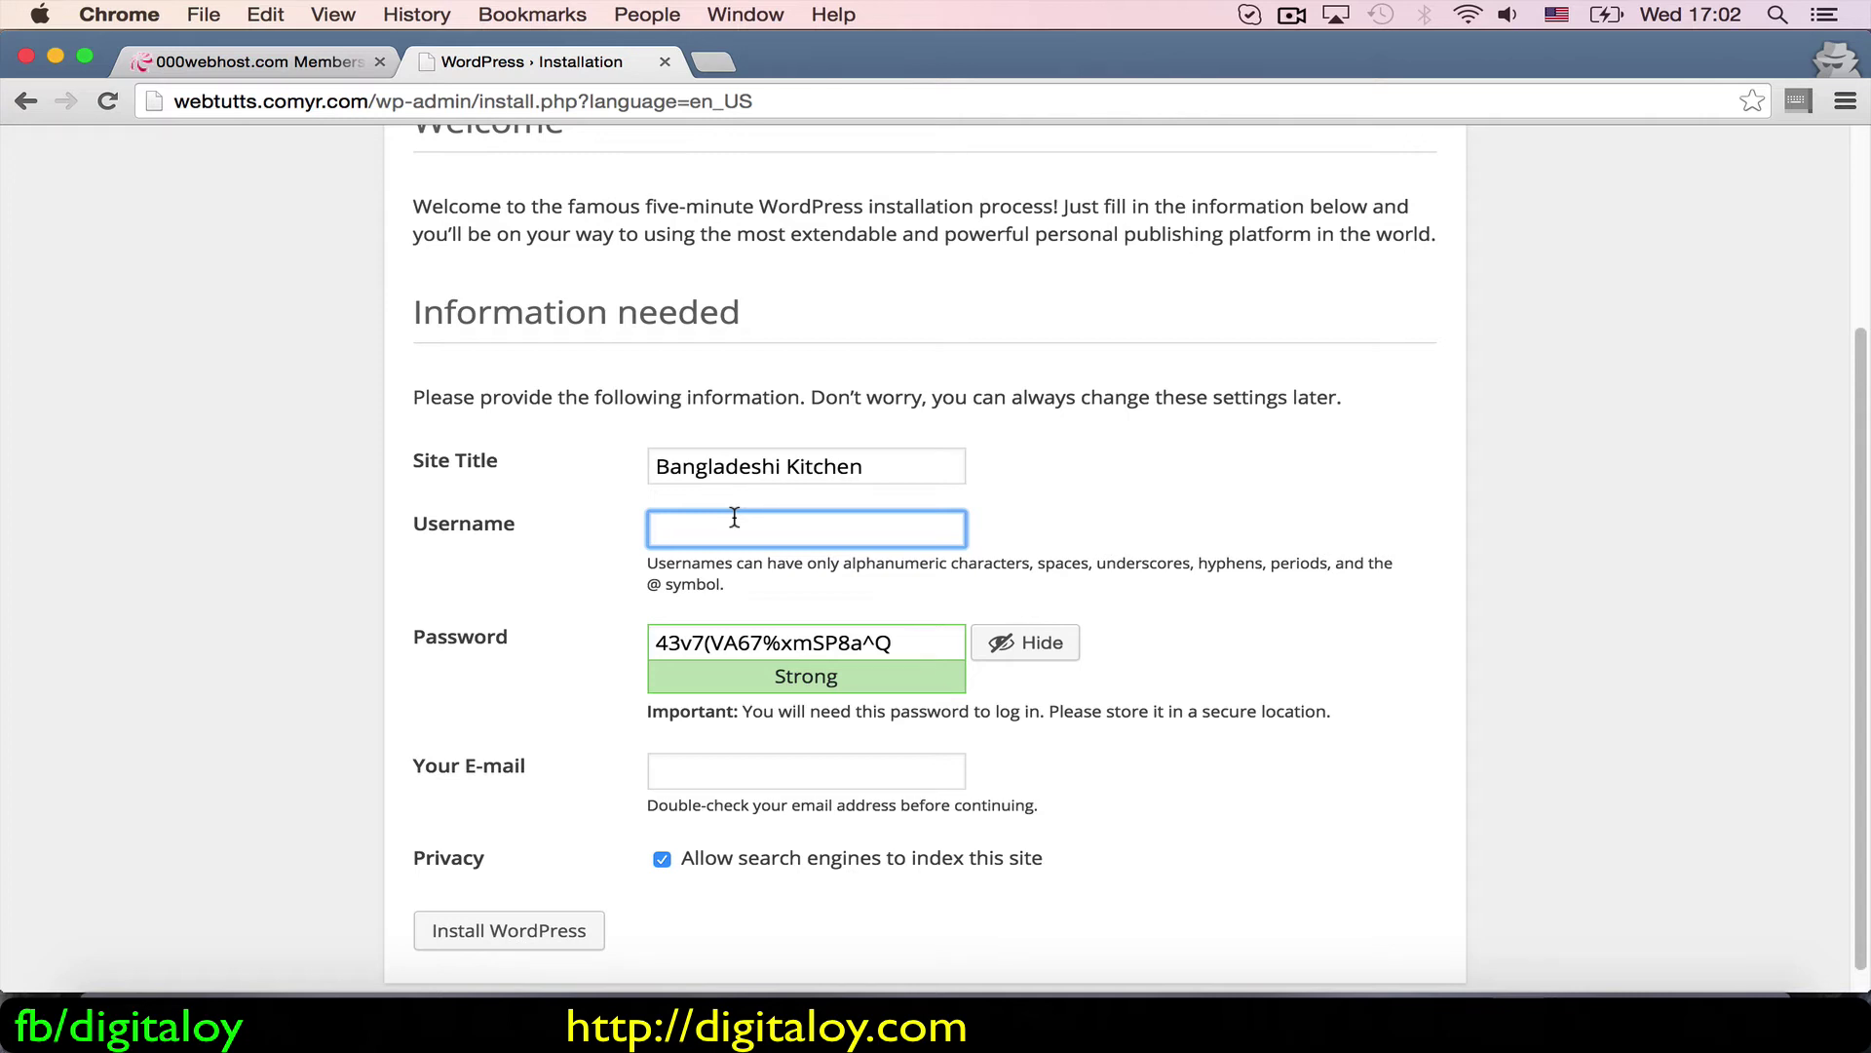
{"action": "type", "text": "robin"}
Step: Toggle the suggested password's visibility and delete it
{"action": "left_click", "coordinate": [994, 653]}
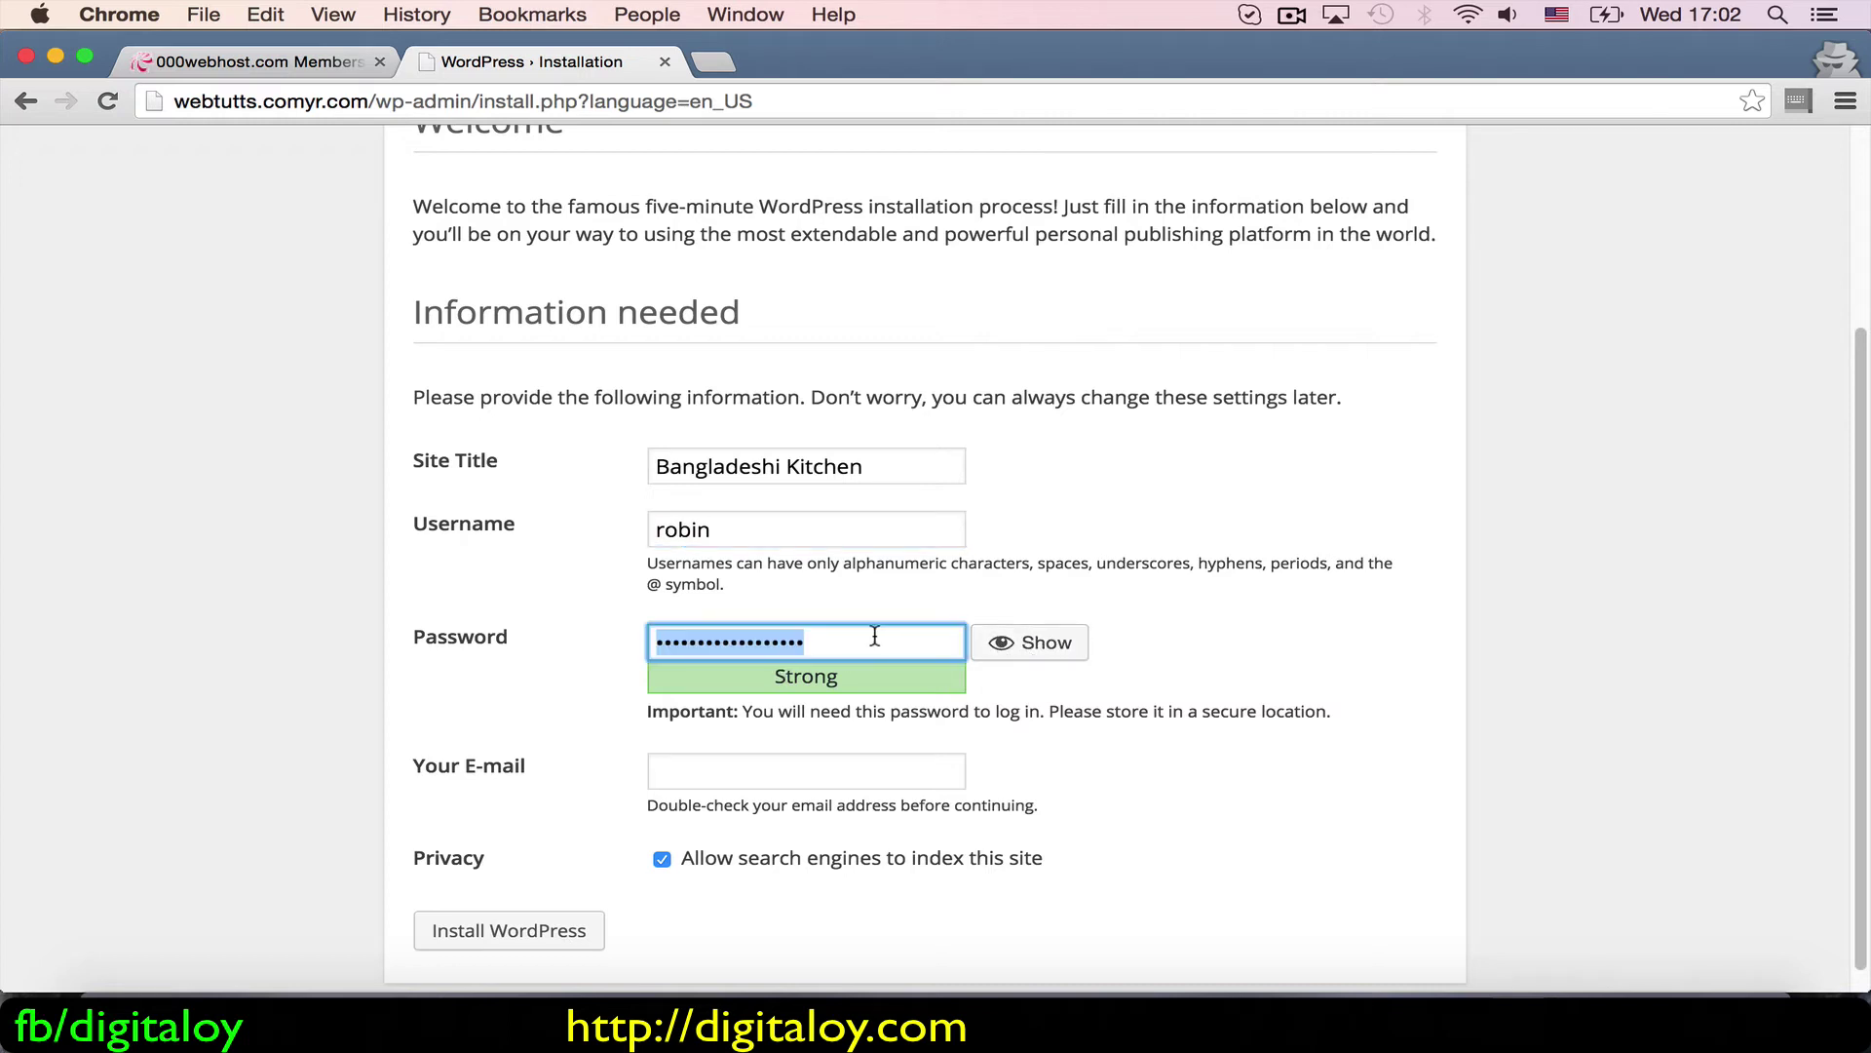
{"action": "left_click", "coordinate": [1001, 646]}
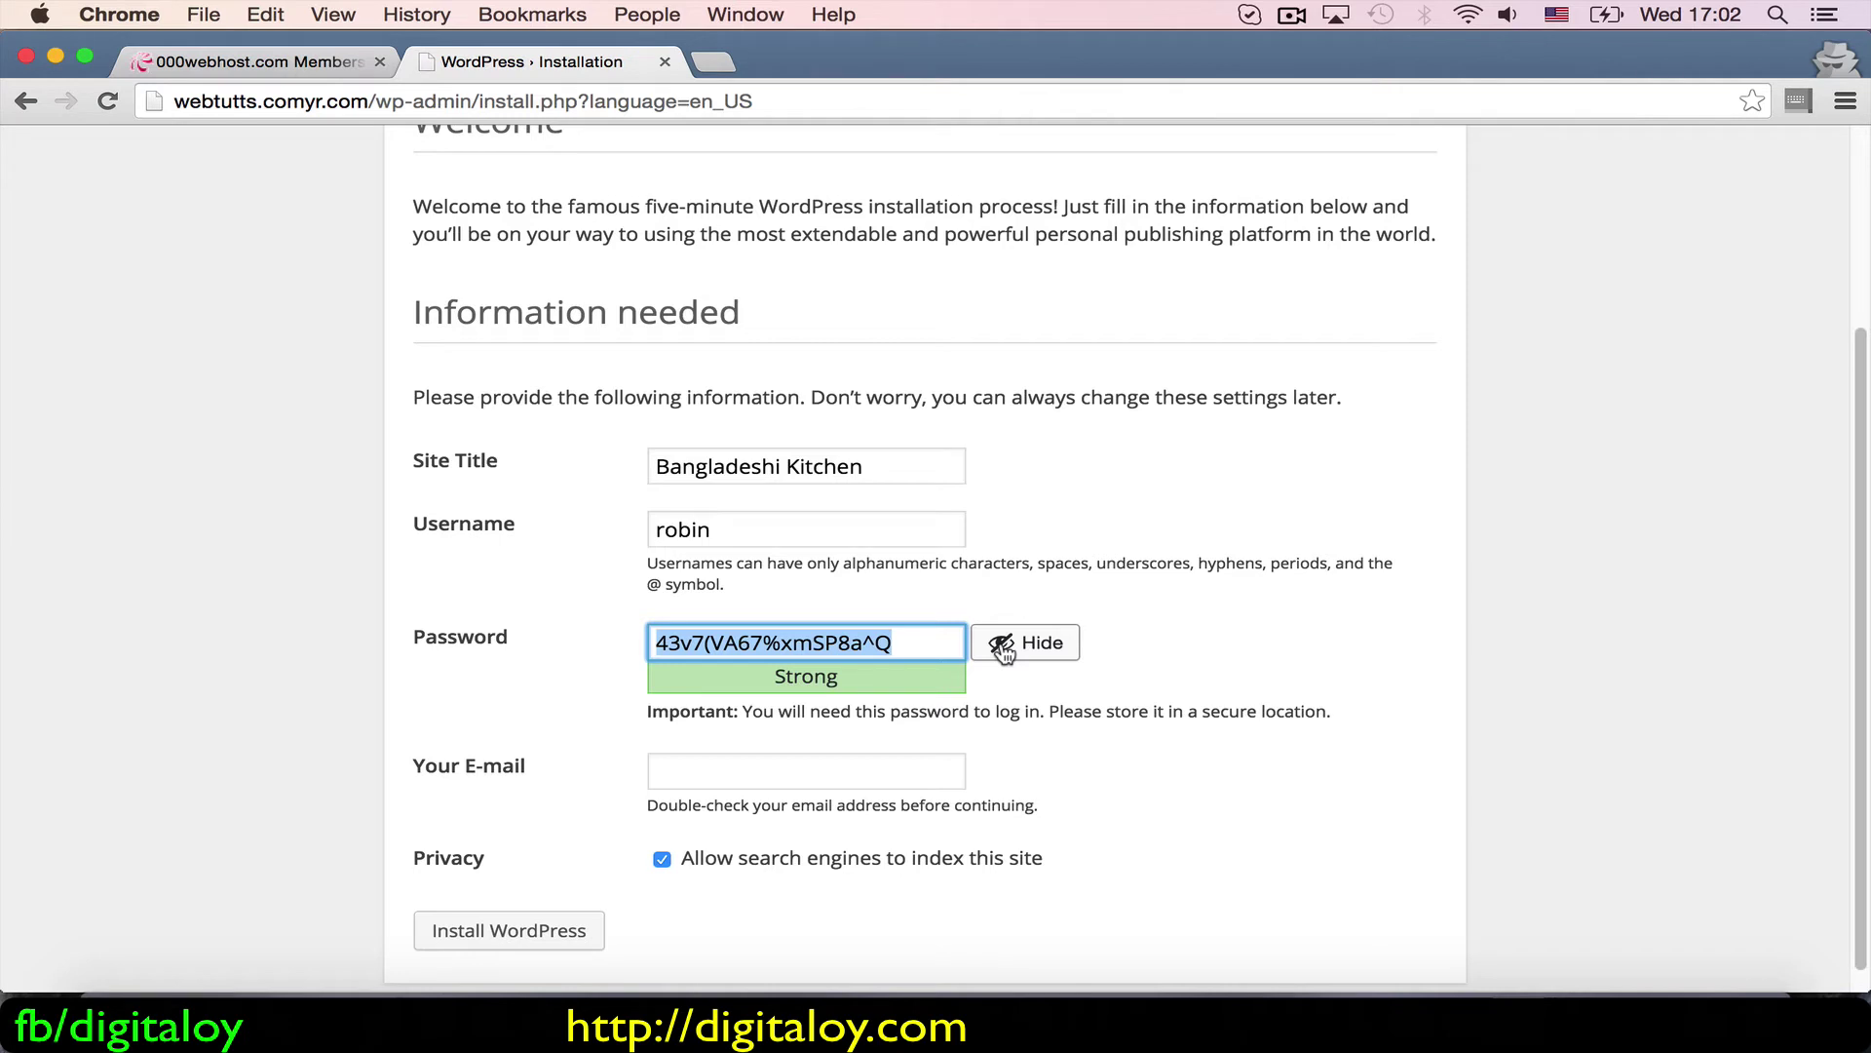
{"action": "left_click", "coordinate": [1004, 651]}
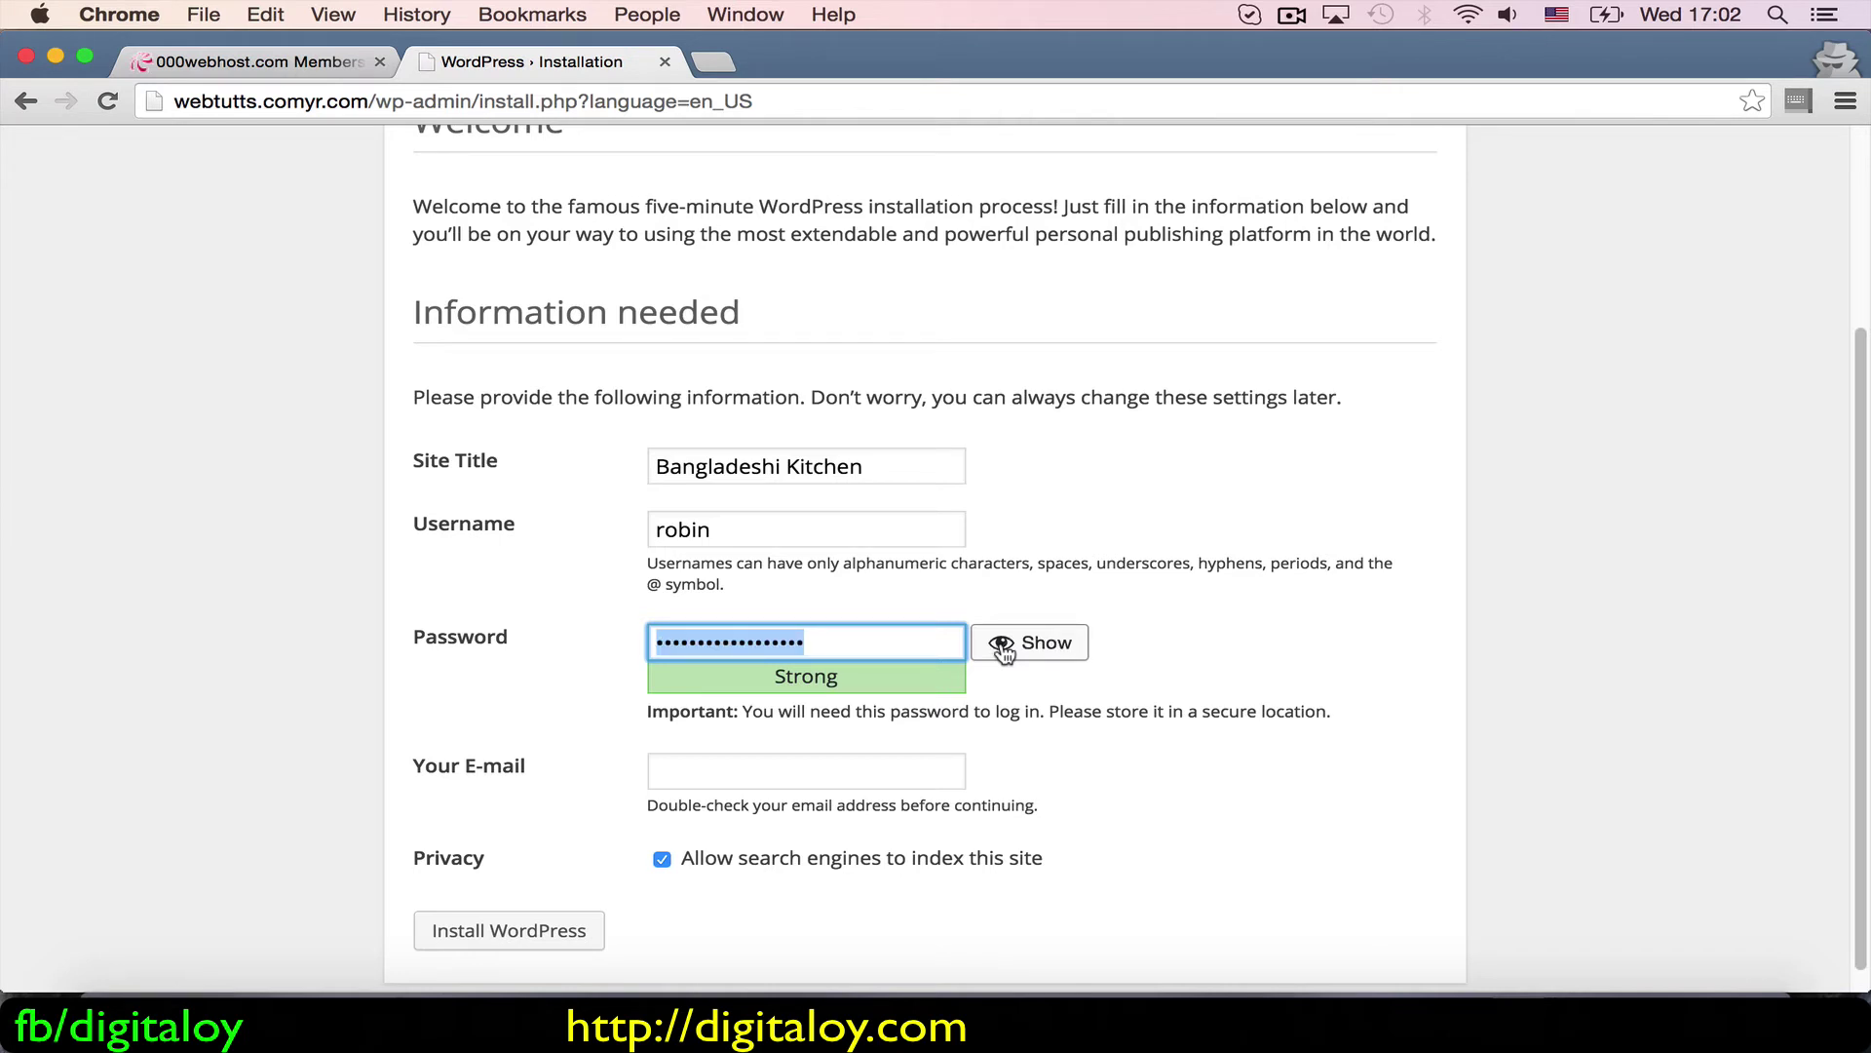
{"action": "key", "text": "BackSpace"}
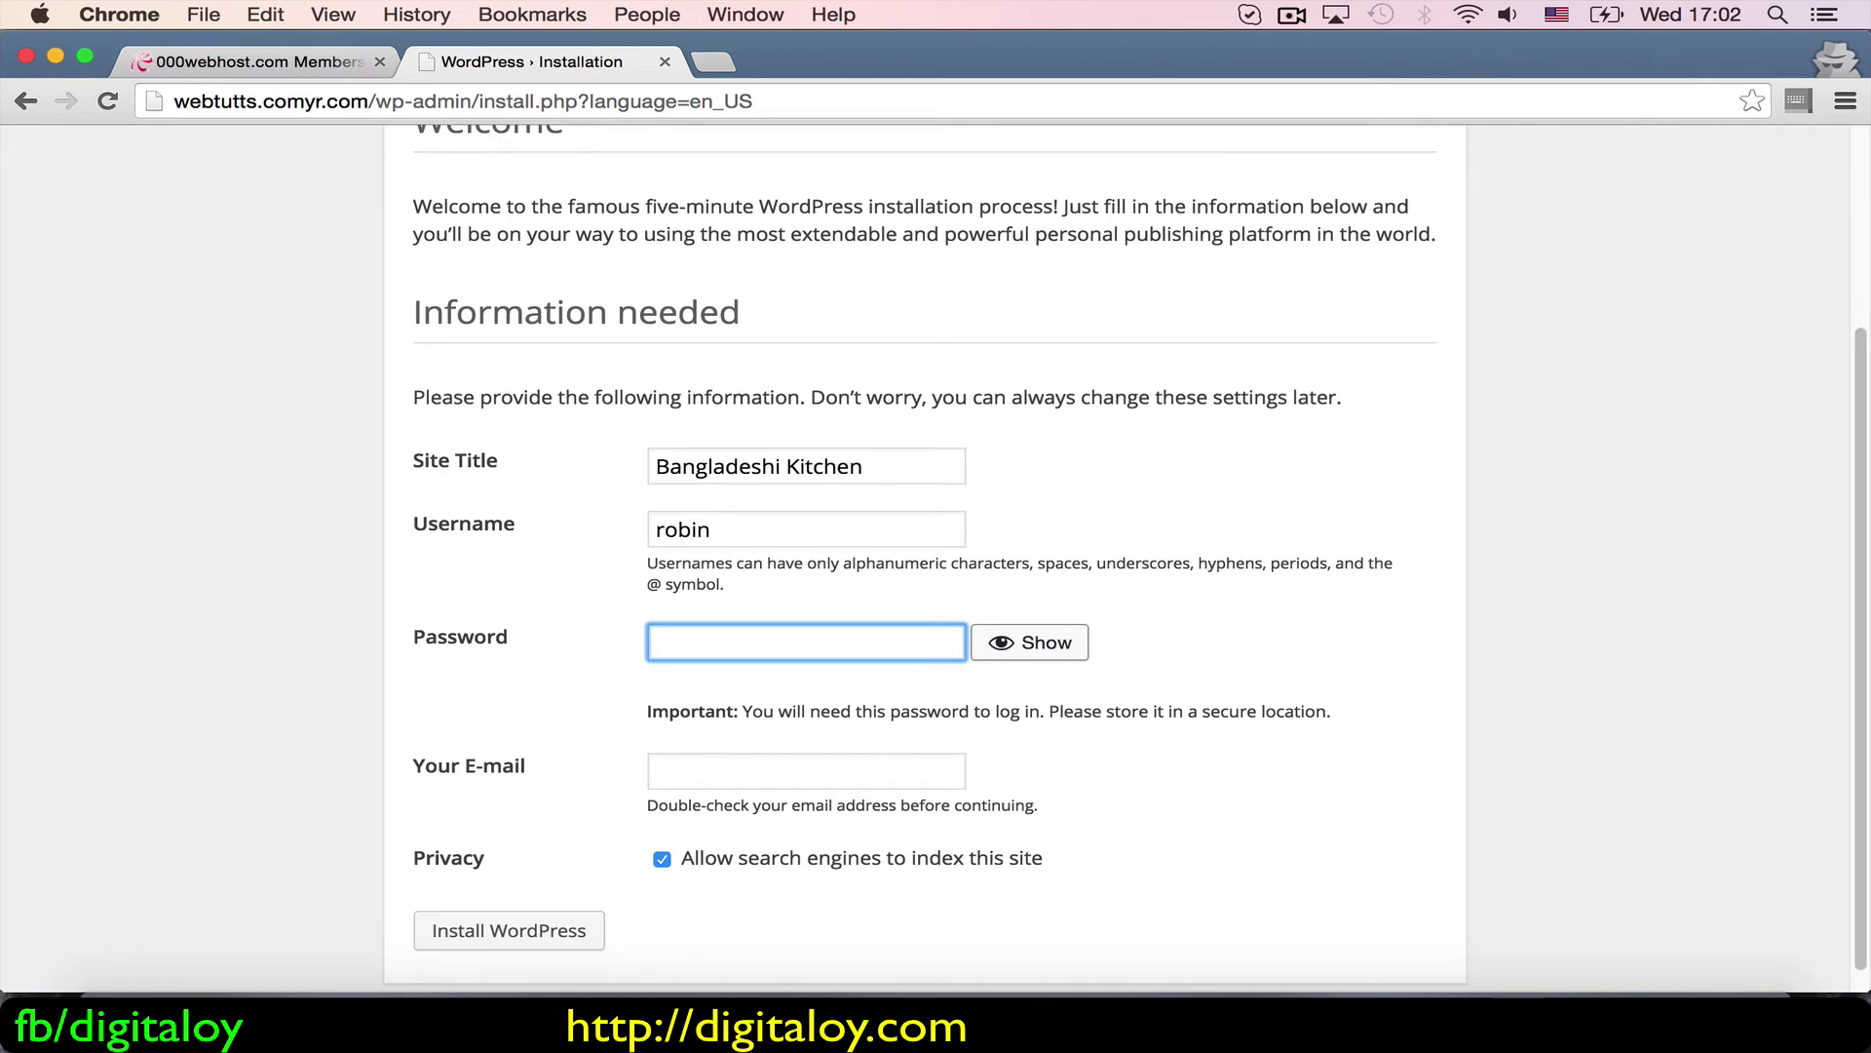
Step: Set and confirm a weak password, add the admin e-mail, disable search indexing, and install
{"action": "type", "text": "••••••••"}
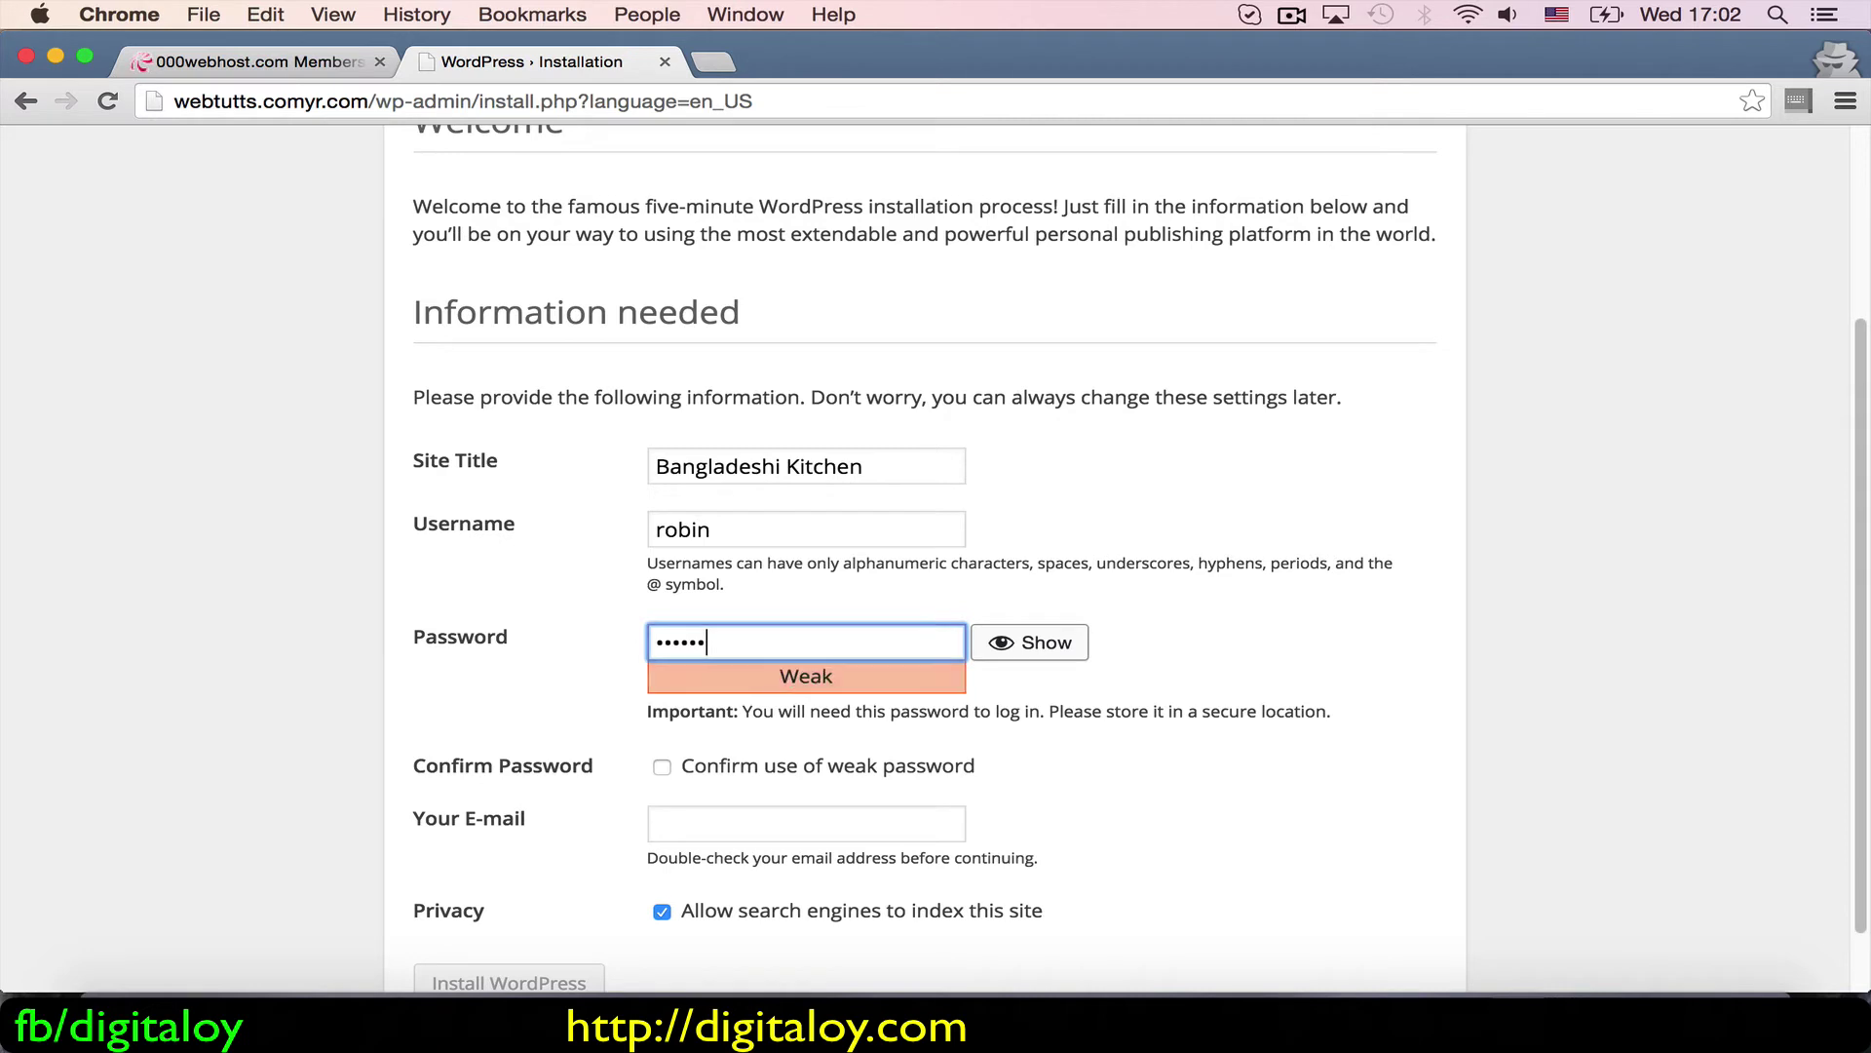
{"action": "type", "text": "••••••"}
{"action": "key", "text": "Tab"}
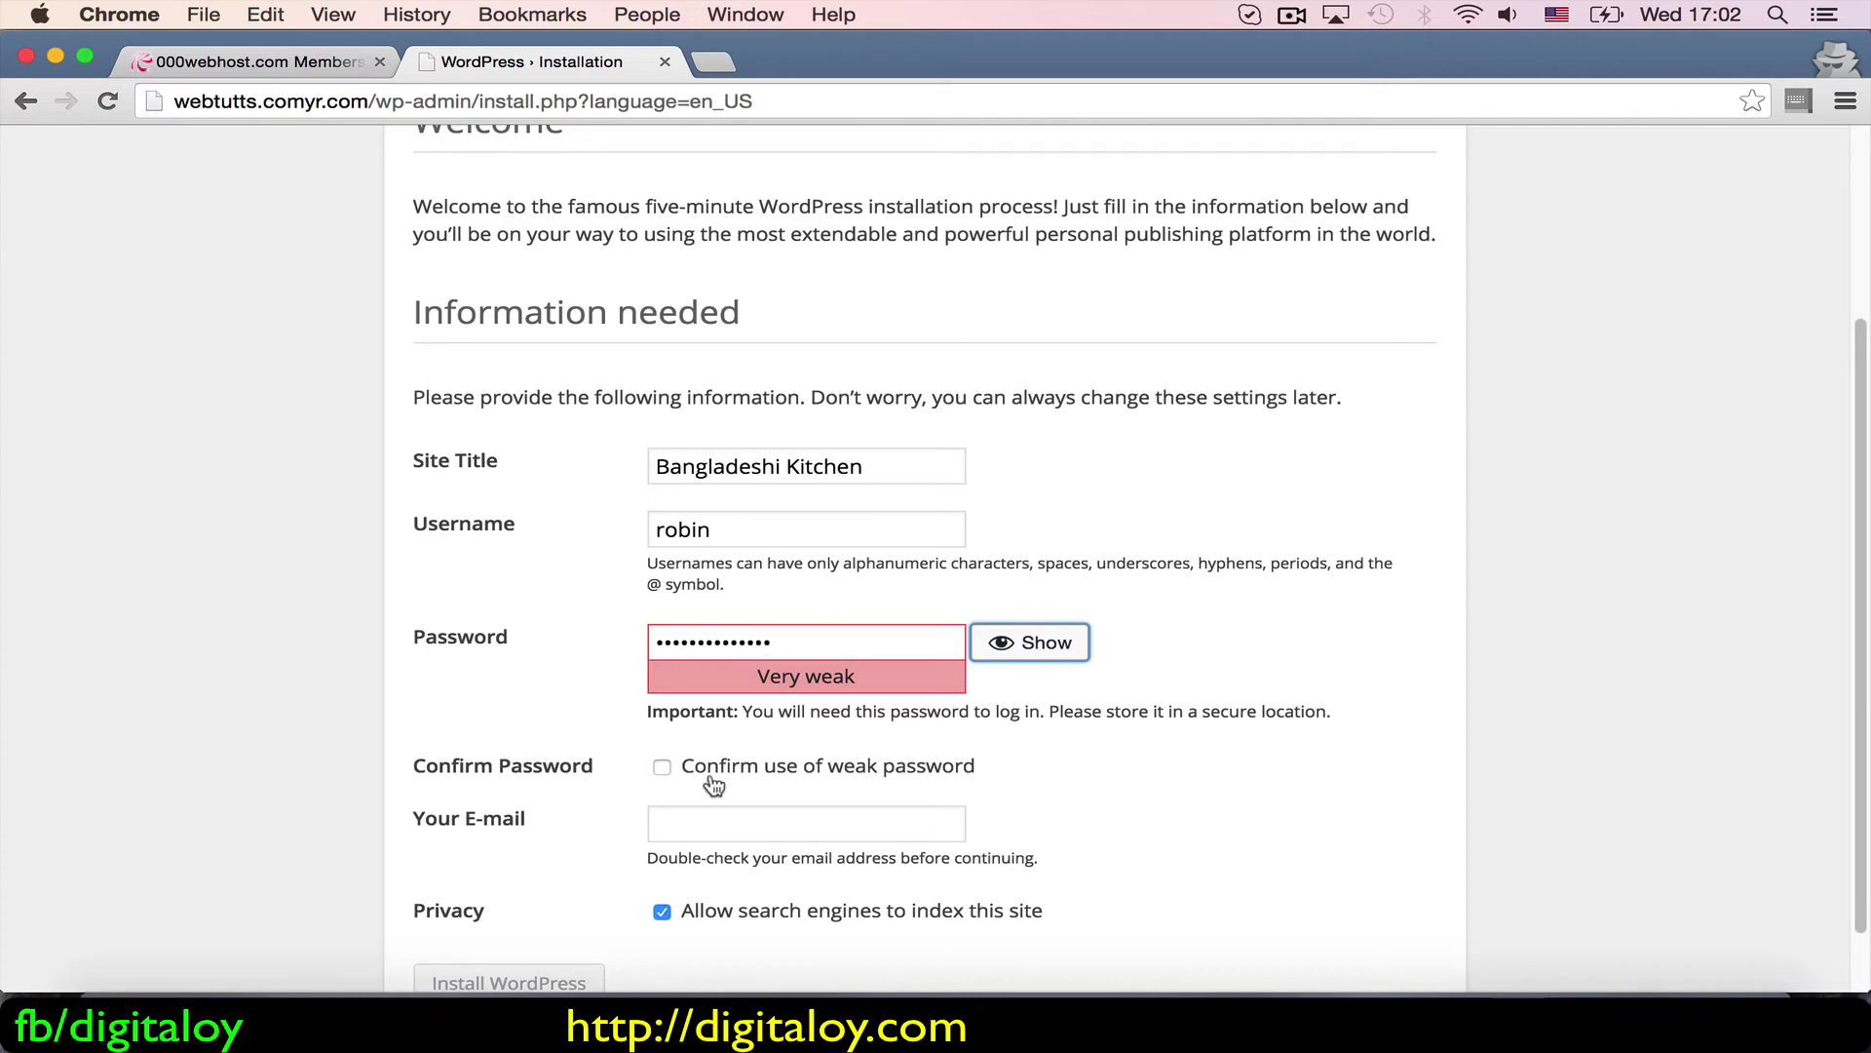
{"action": "left_click", "coordinate": [663, 767]}
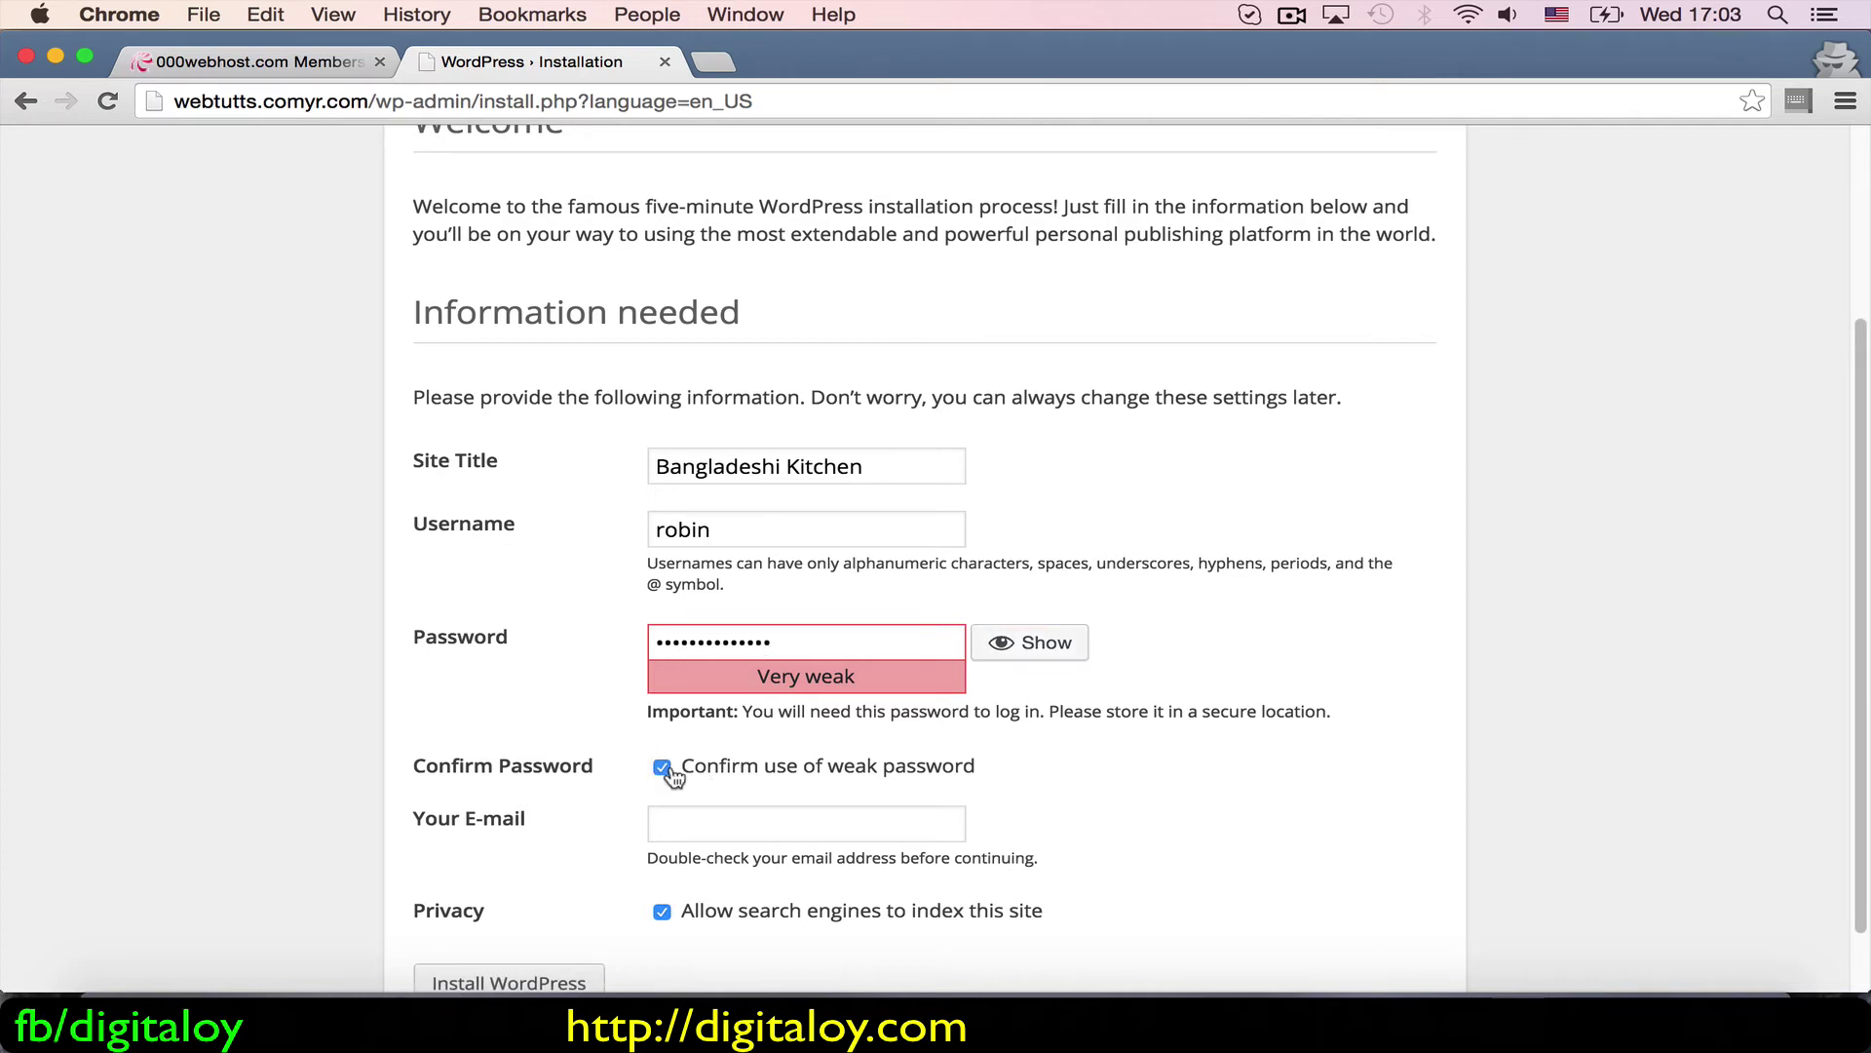
{"action": "left_click", "coordinate": [664, 819]}
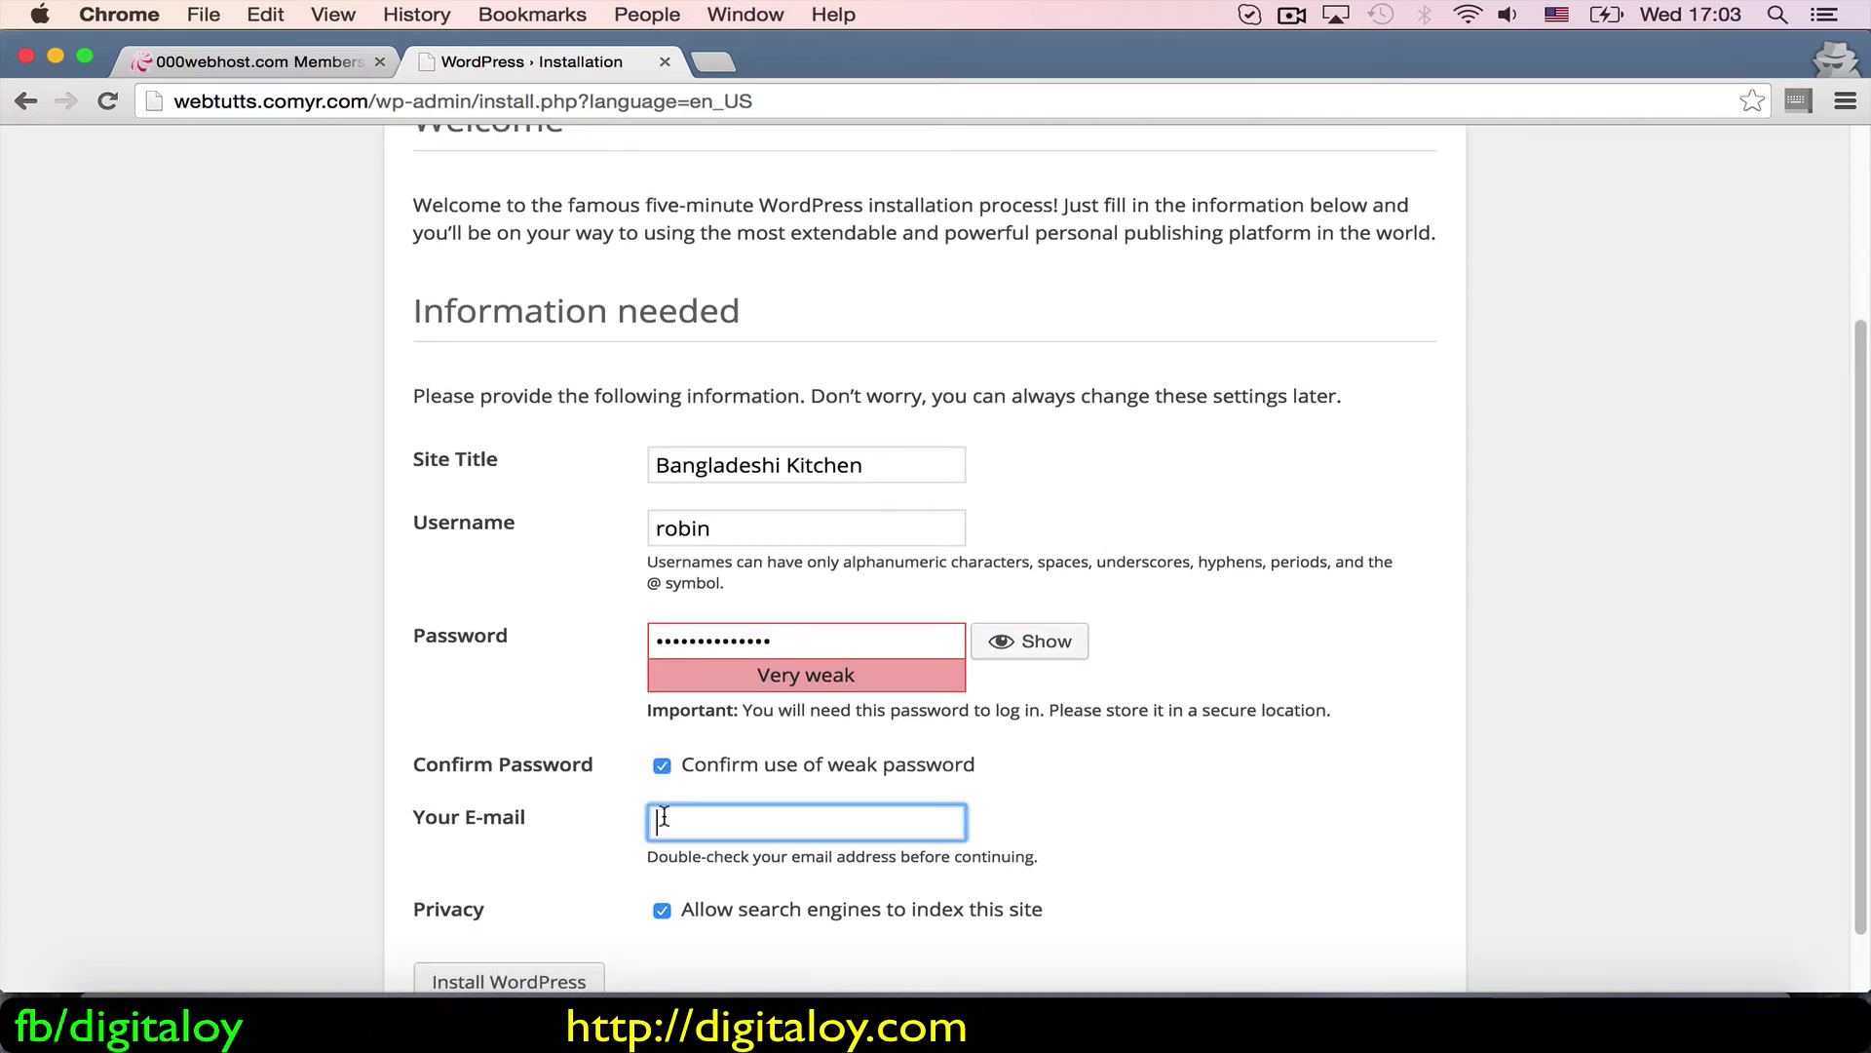
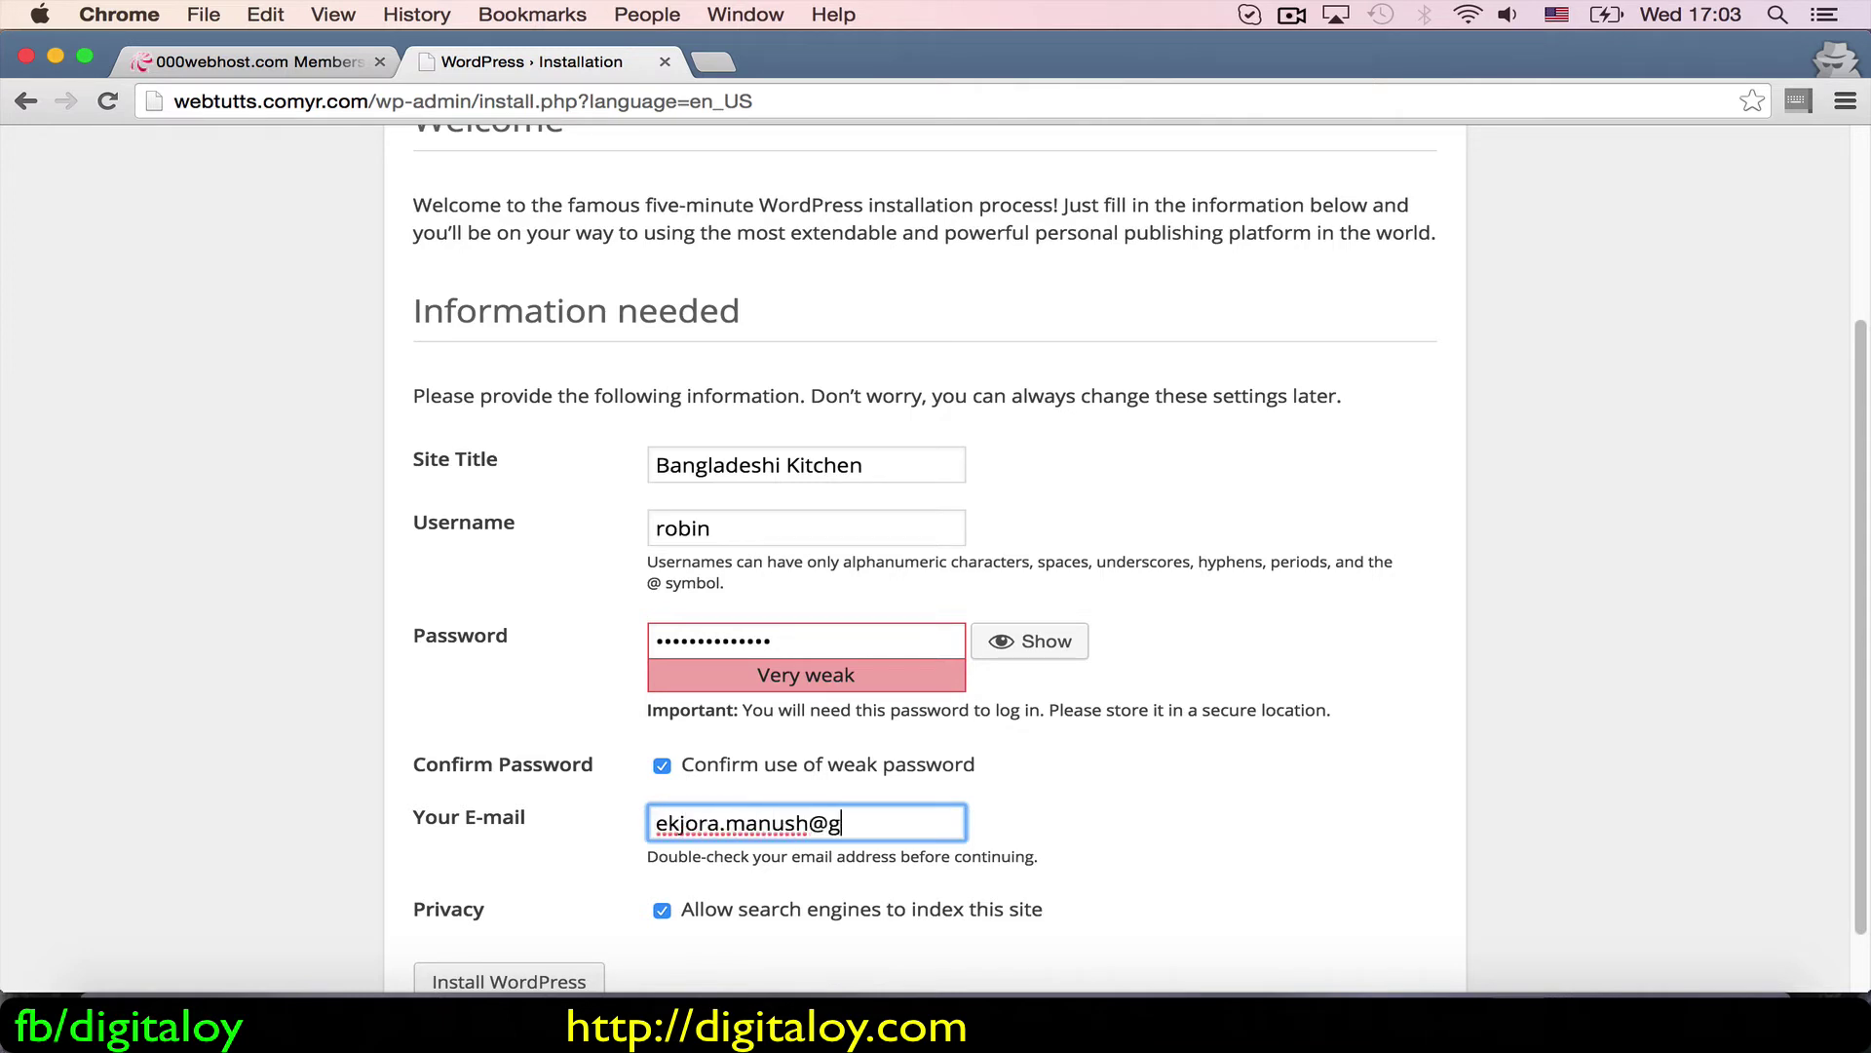
{"action": "left_click", "coordinate": [662, 909]}
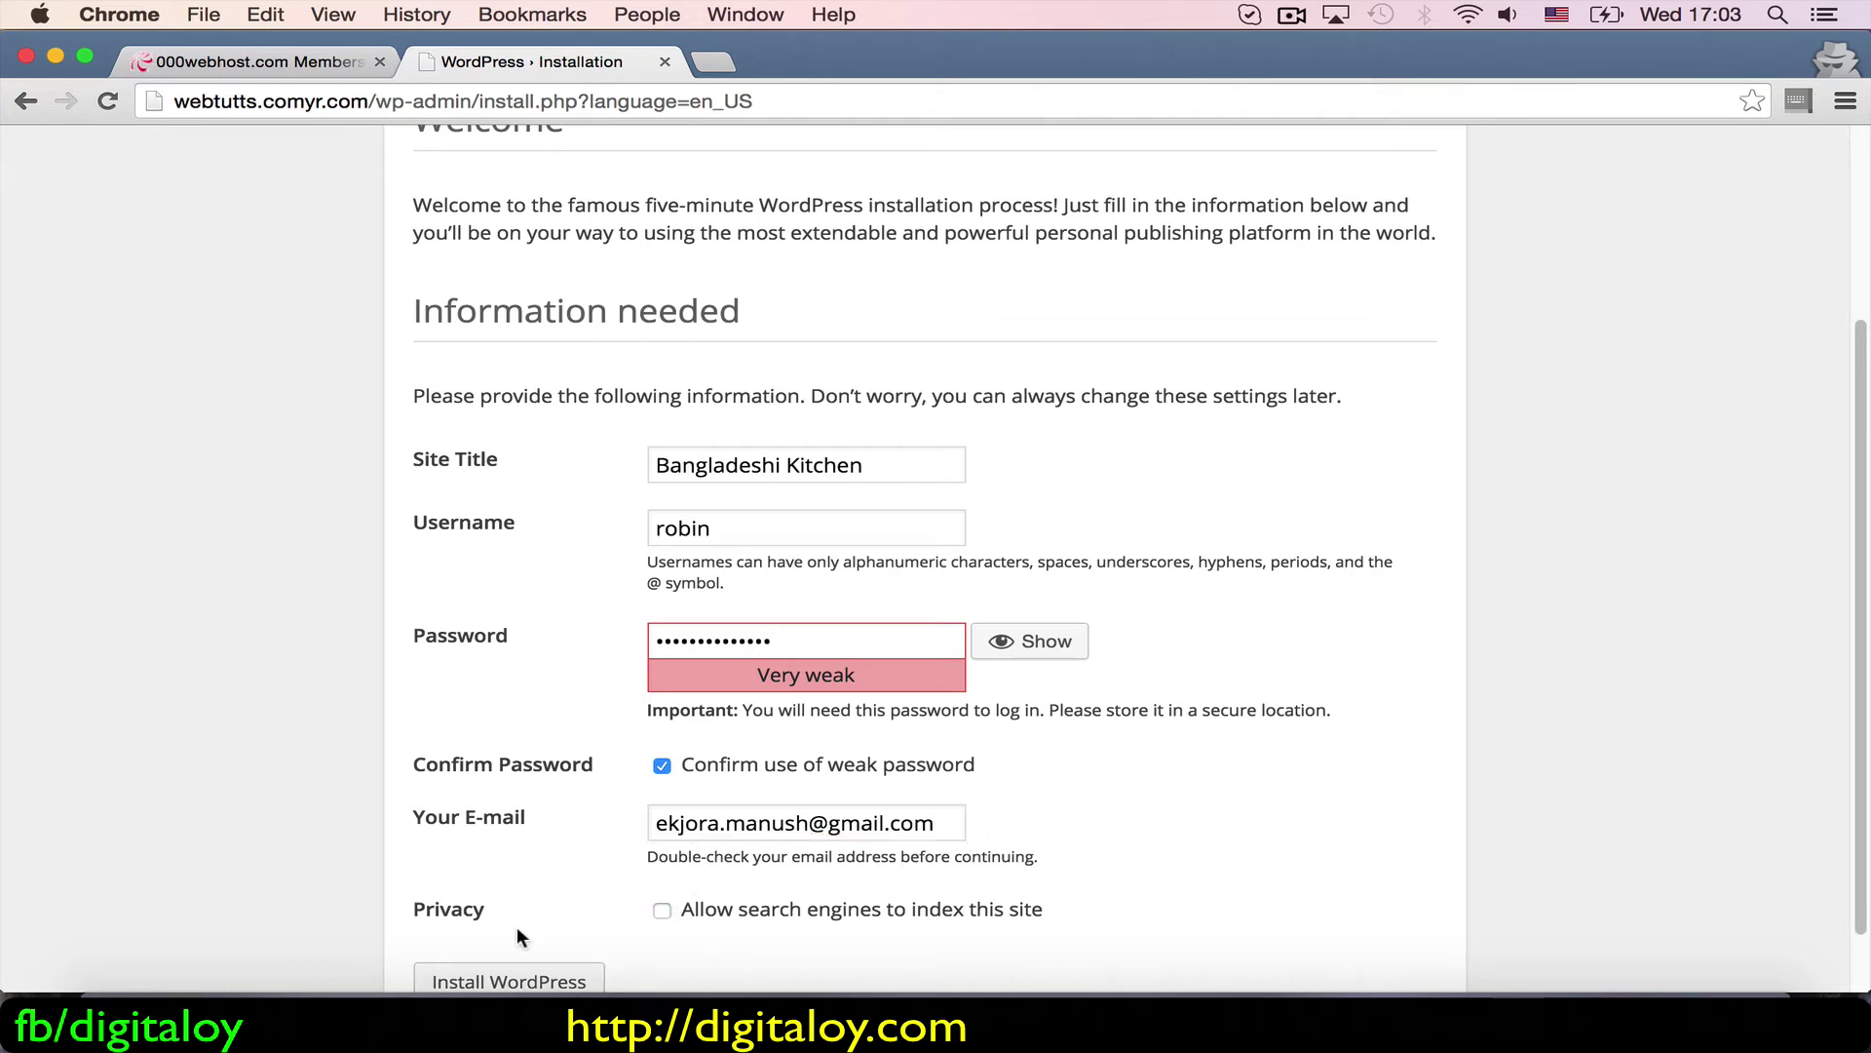
{"action": "left_click", "coordinate": [568, 978]}
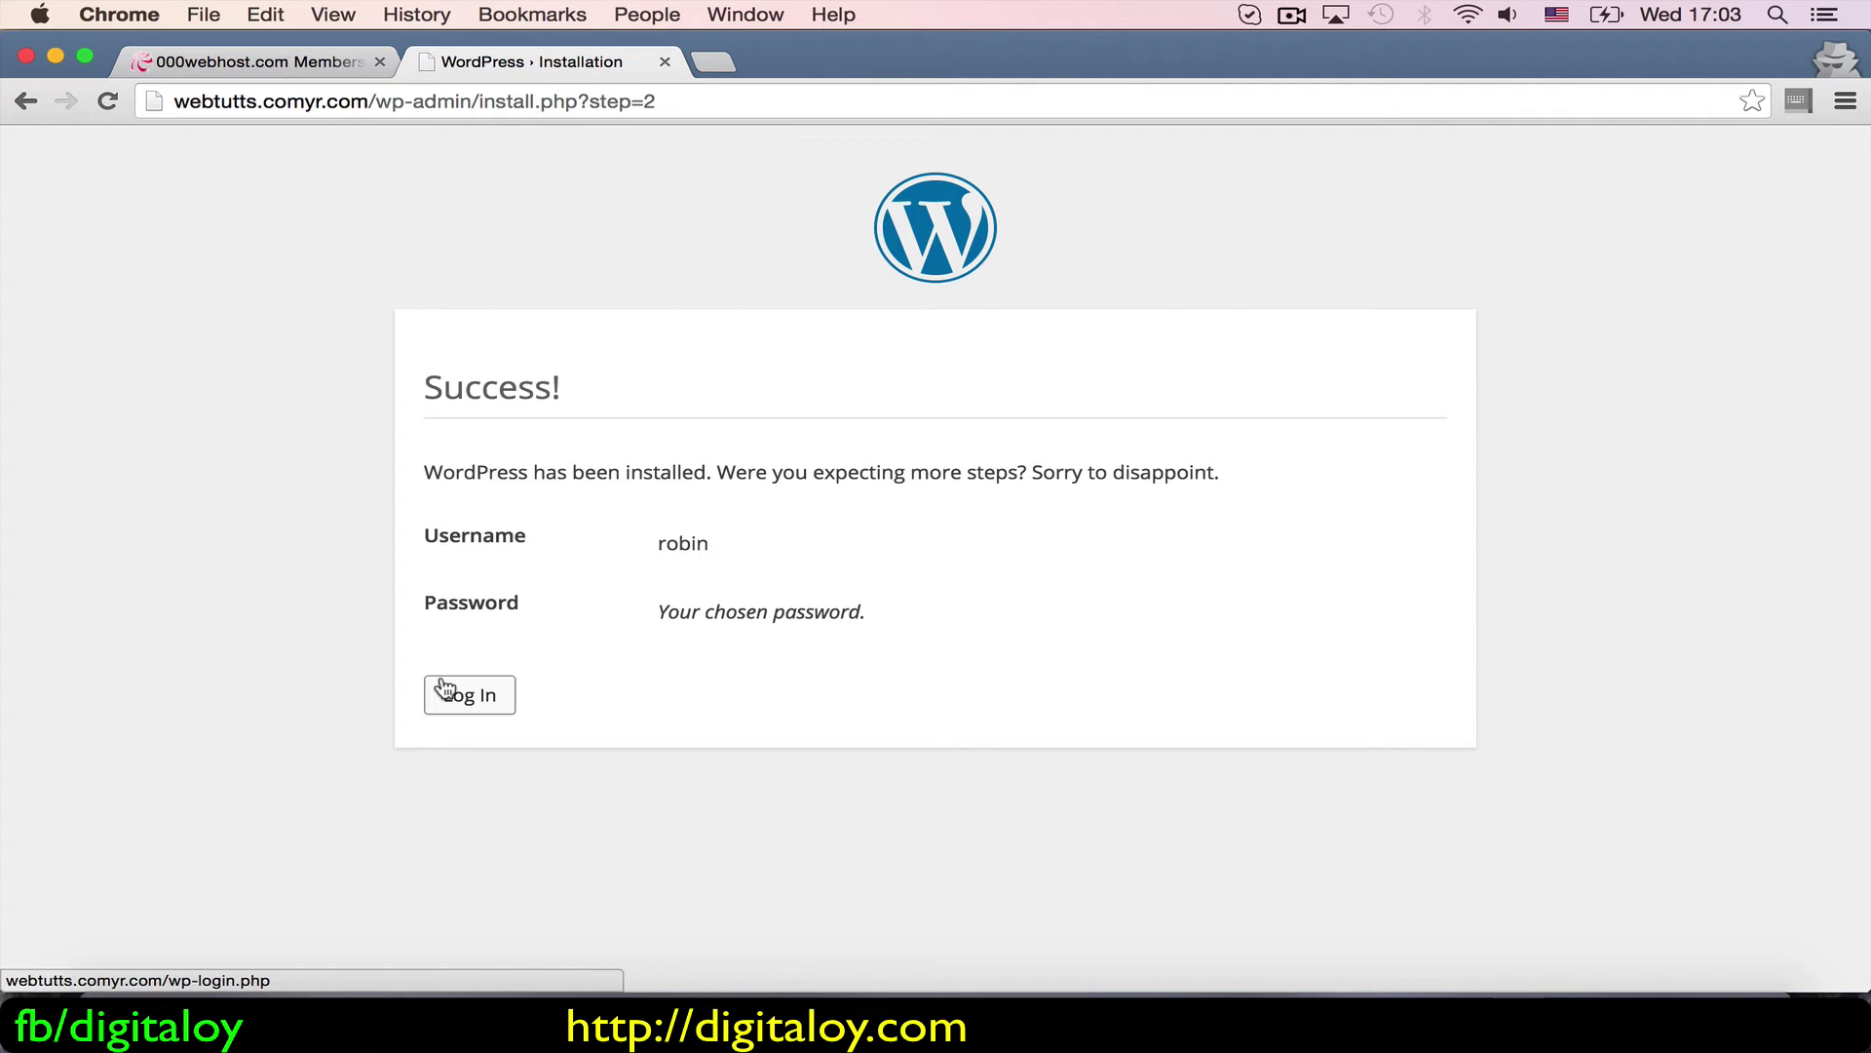
Step: Go from the Success page to the WordPress login screen
{"action": "left_click", "coordinate": [446, 688]}
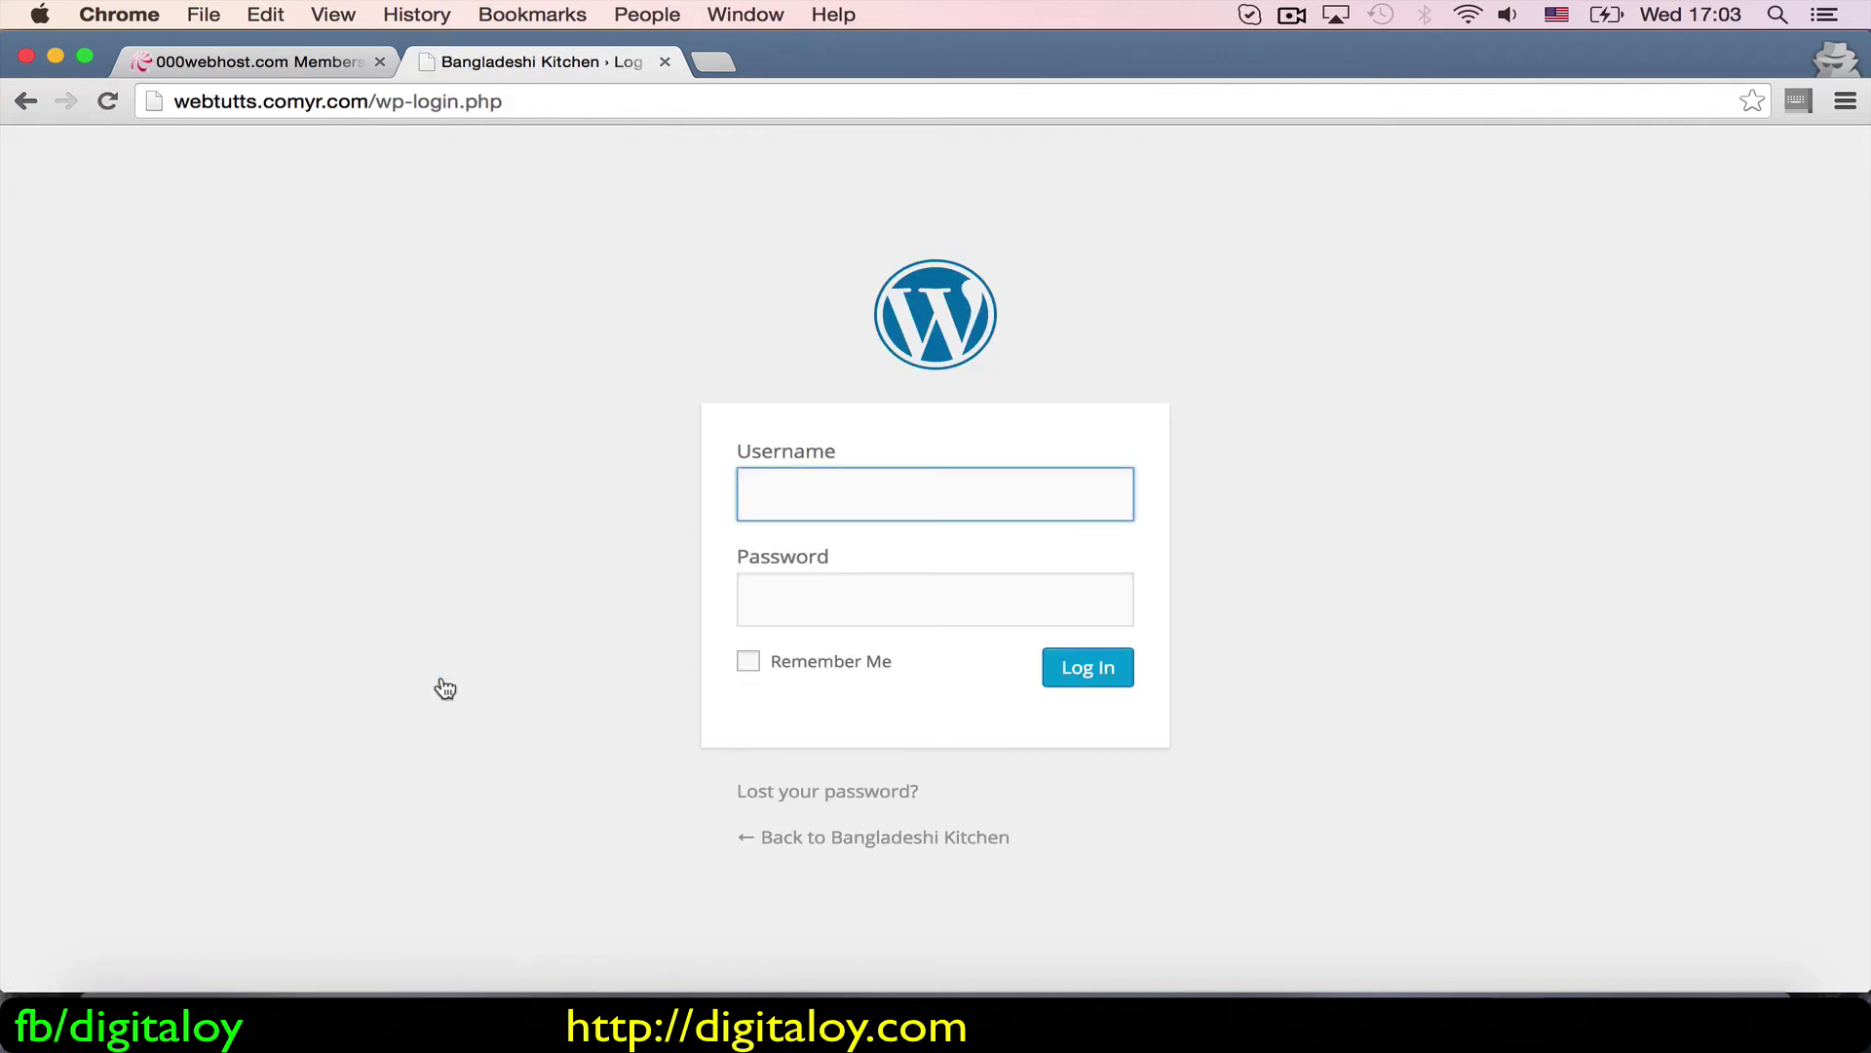
{"action": "right_click", "coordinate": [906, 841]}
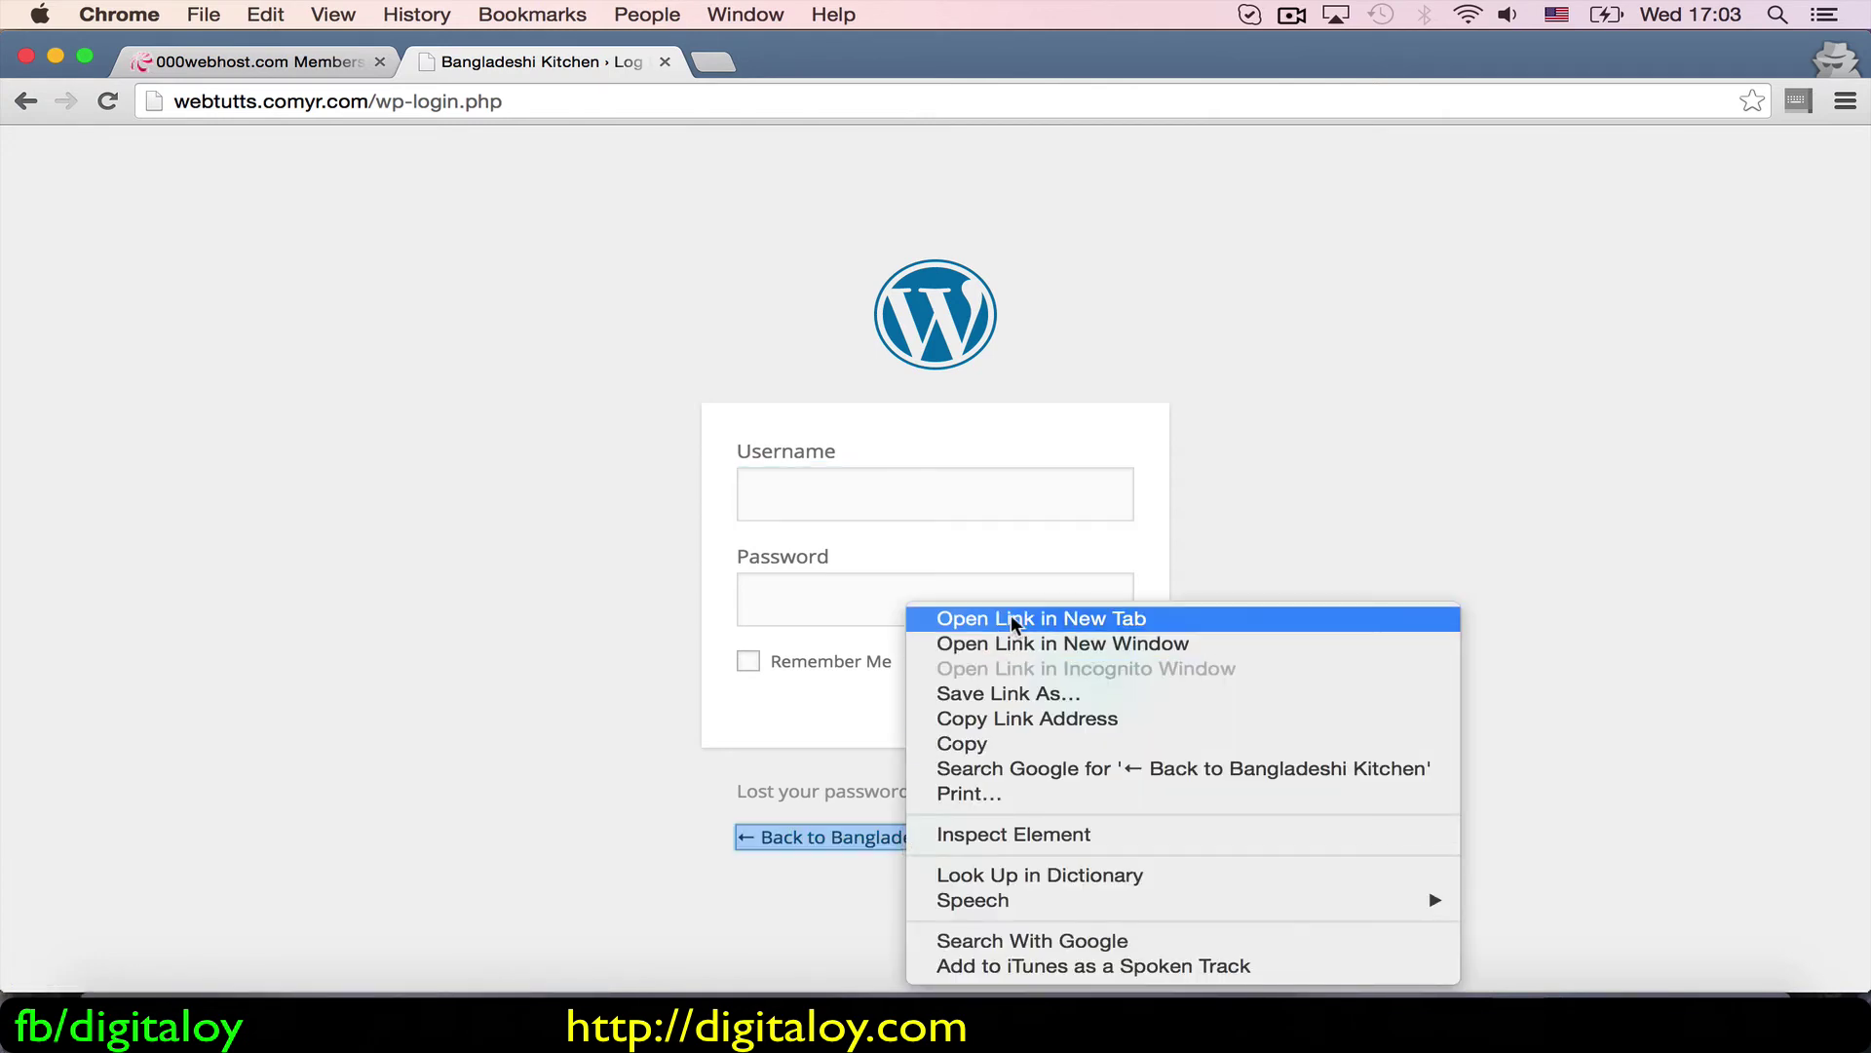
{"action": "left_click", "coordinate": [575, 815]}
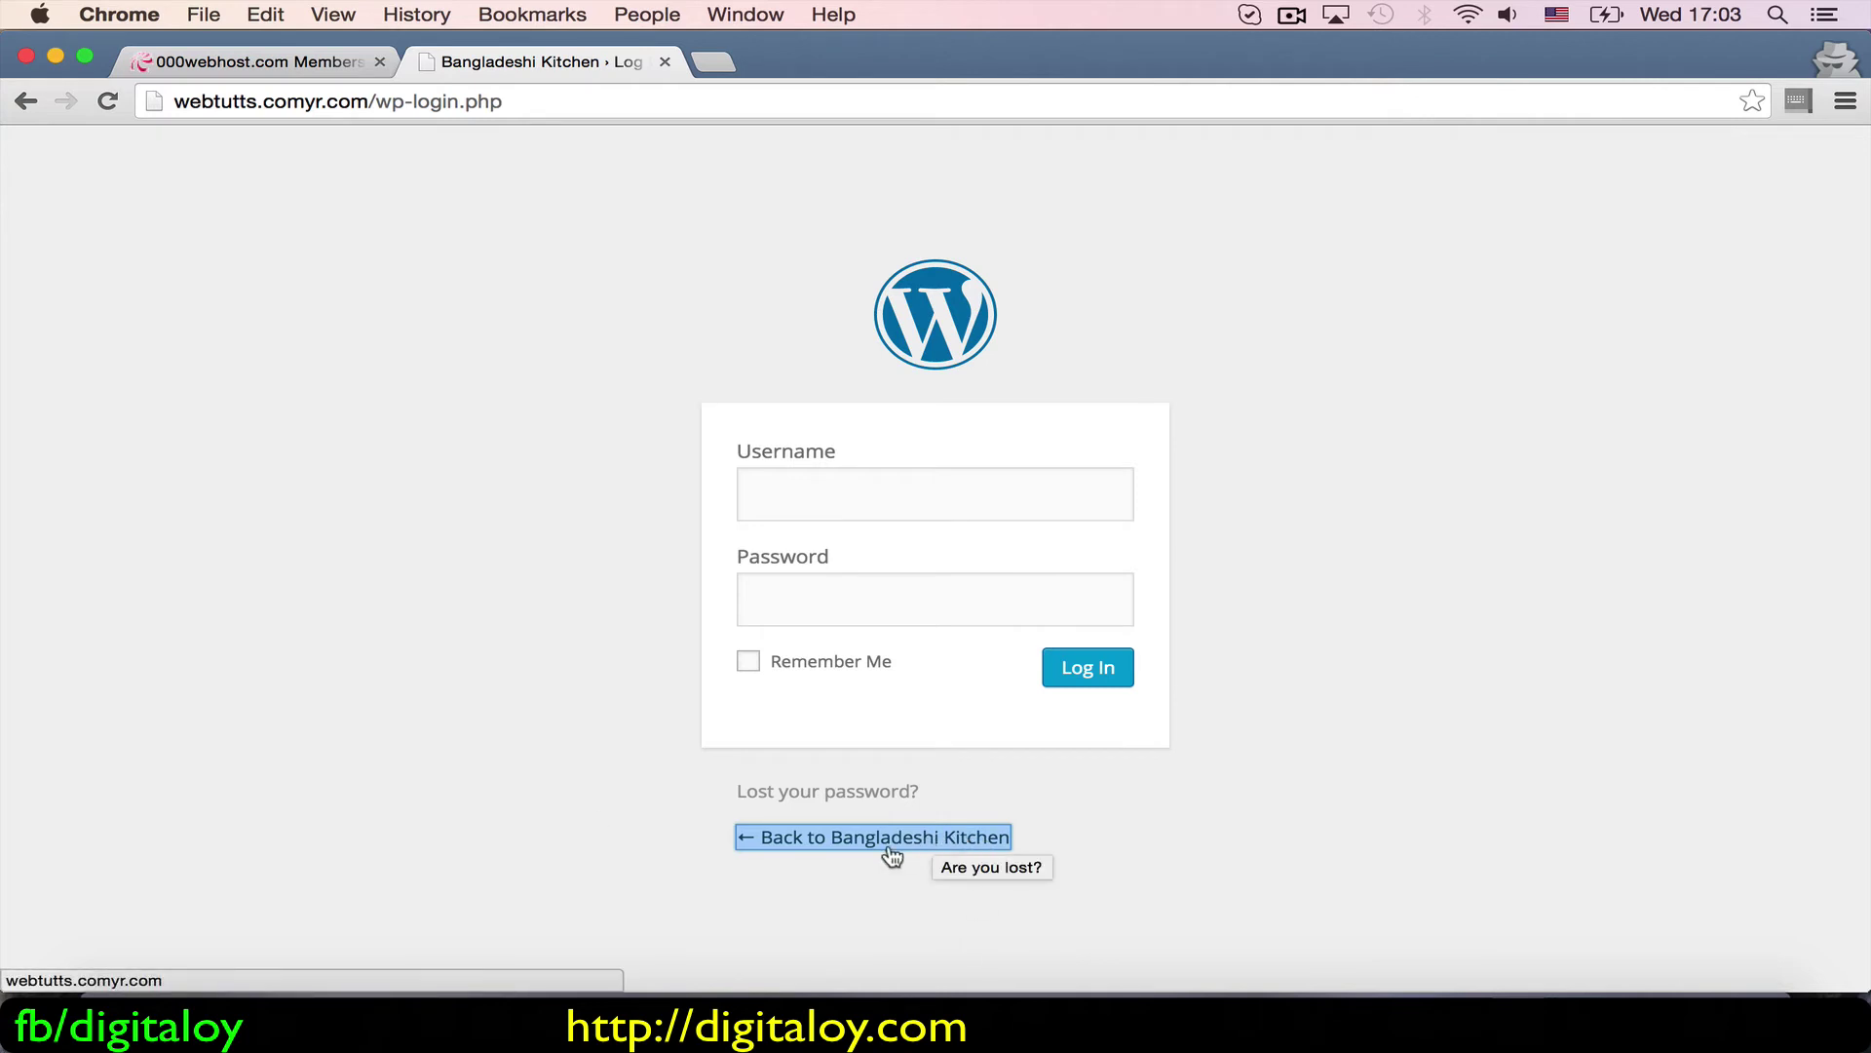
Step: Inspect the login page address, then follow the link back to the site's front page
{"action": "left_click", "coordinate": [376, 99]}
{"action": "left_click_drag", "start_coordinate": [376, 99], "coordinate": [459, 103]}
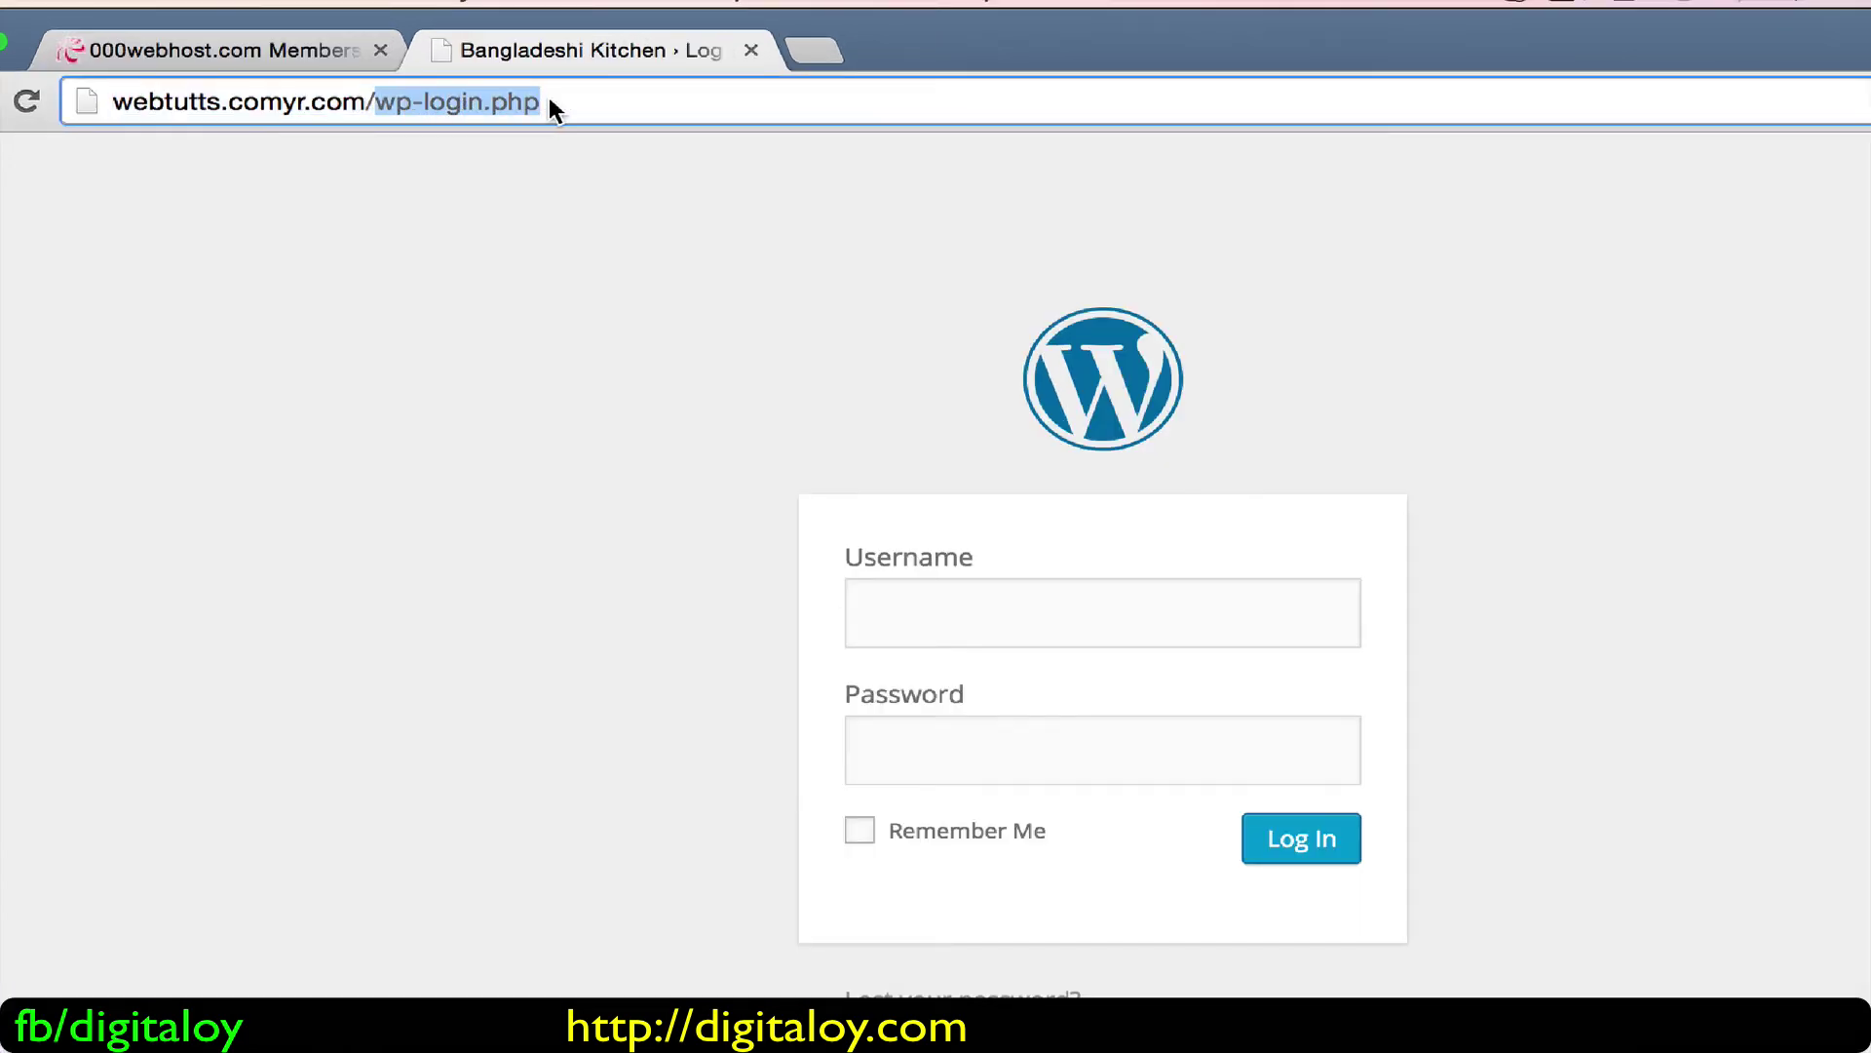
{"action": "left_click", "coordinate": [512, 500]}
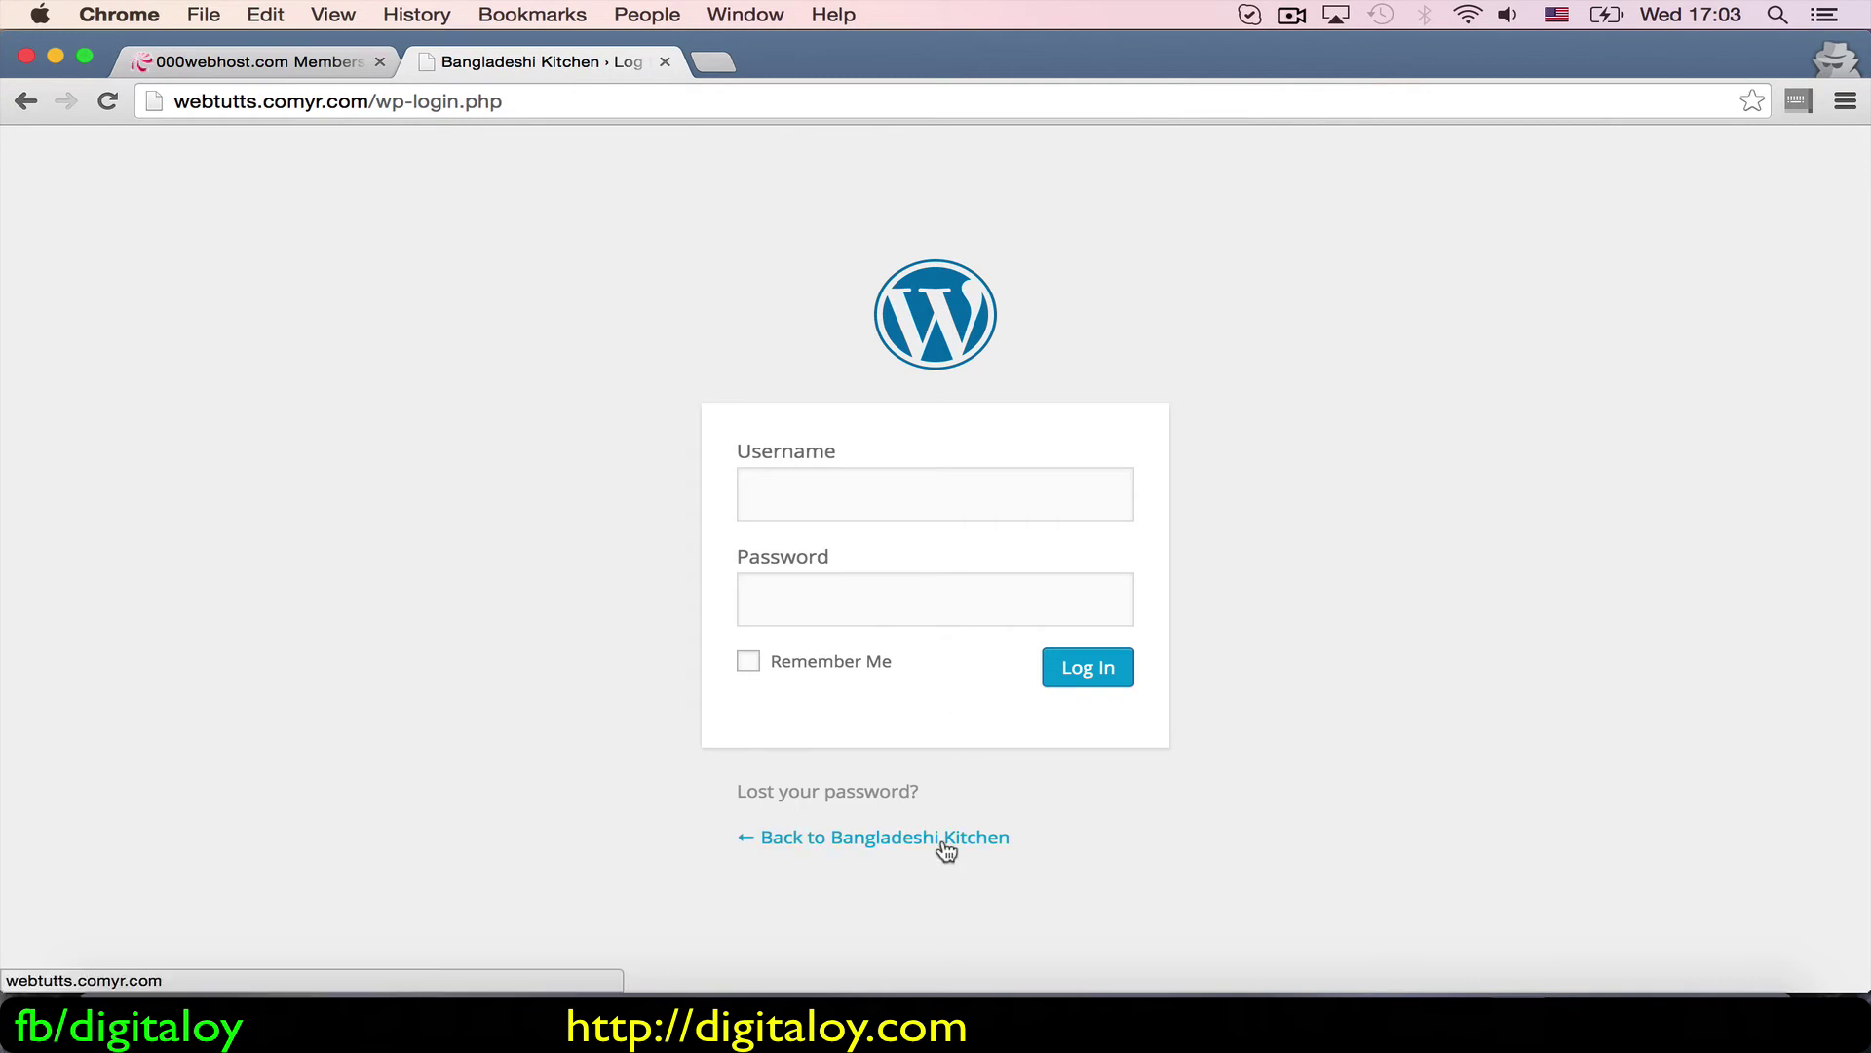
{"action": "left_click", "coordinate": [943, 844]}
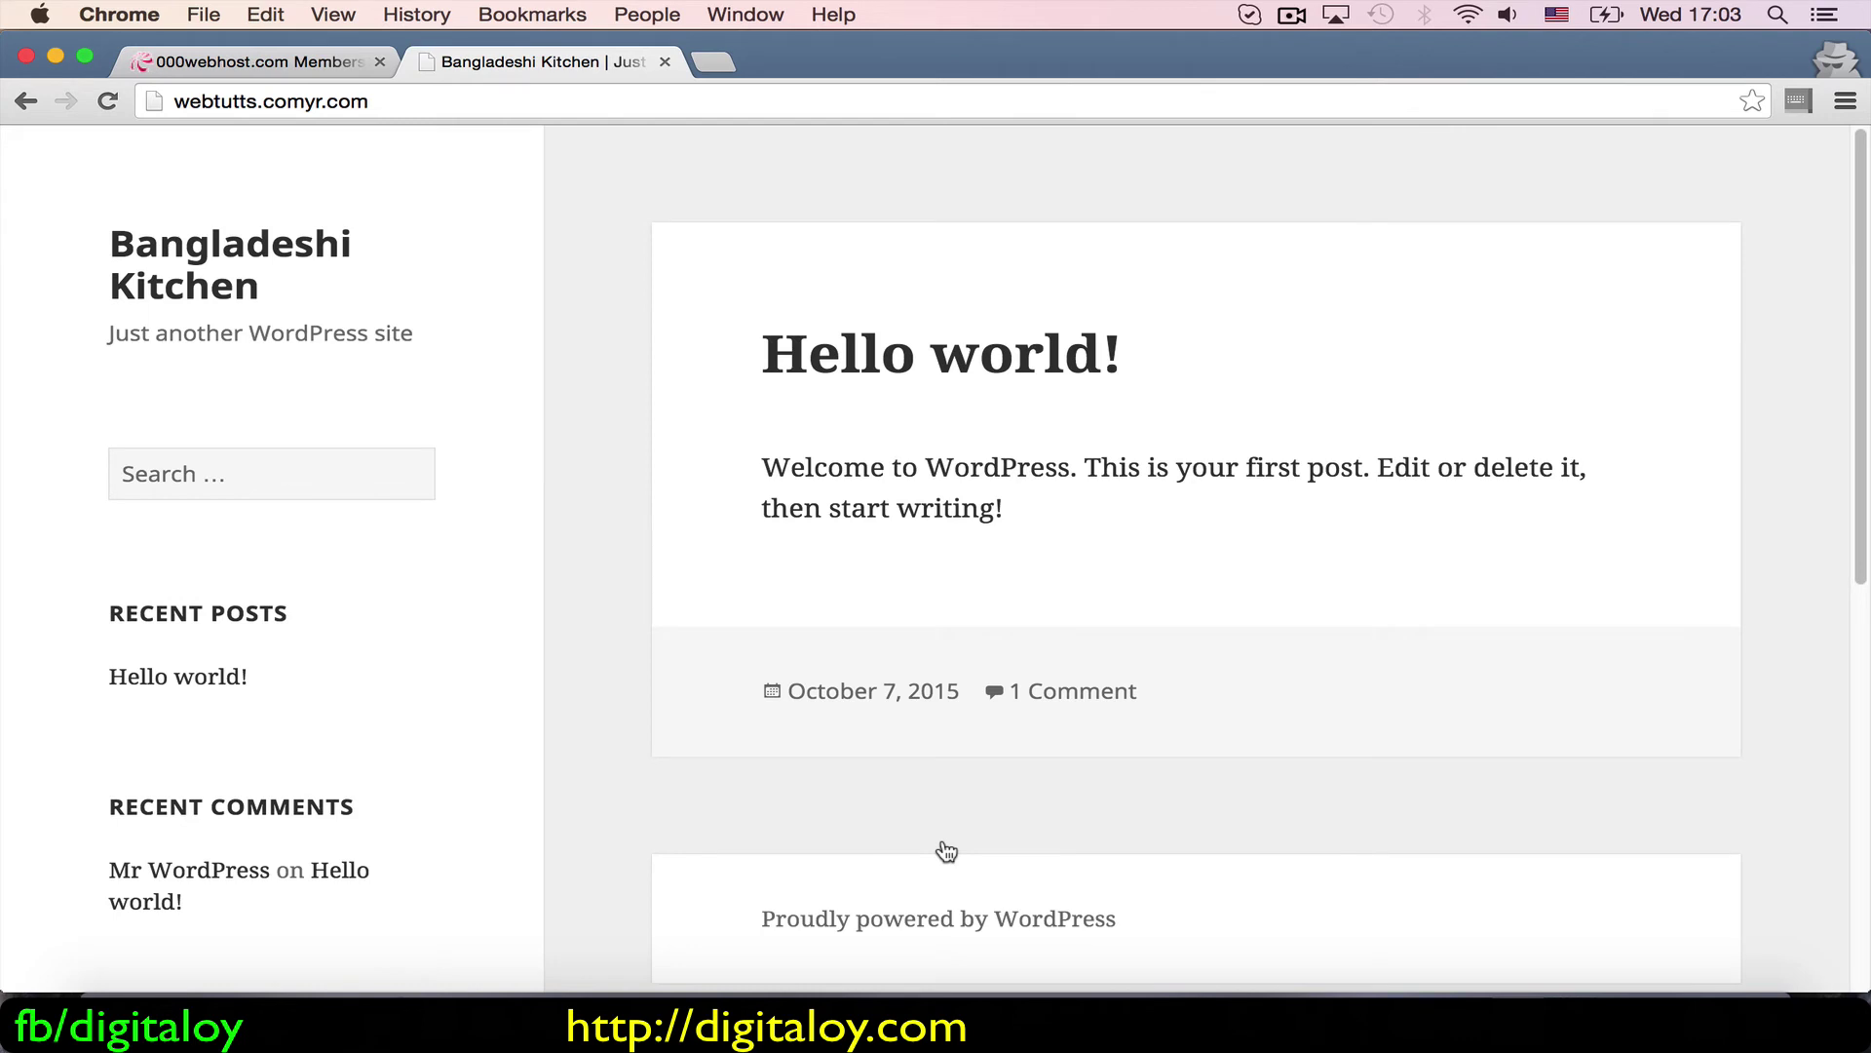
{"action": "scroll", "coordinate": [946, 851], "scroll_direction": "down", "scroll_amount": 8}
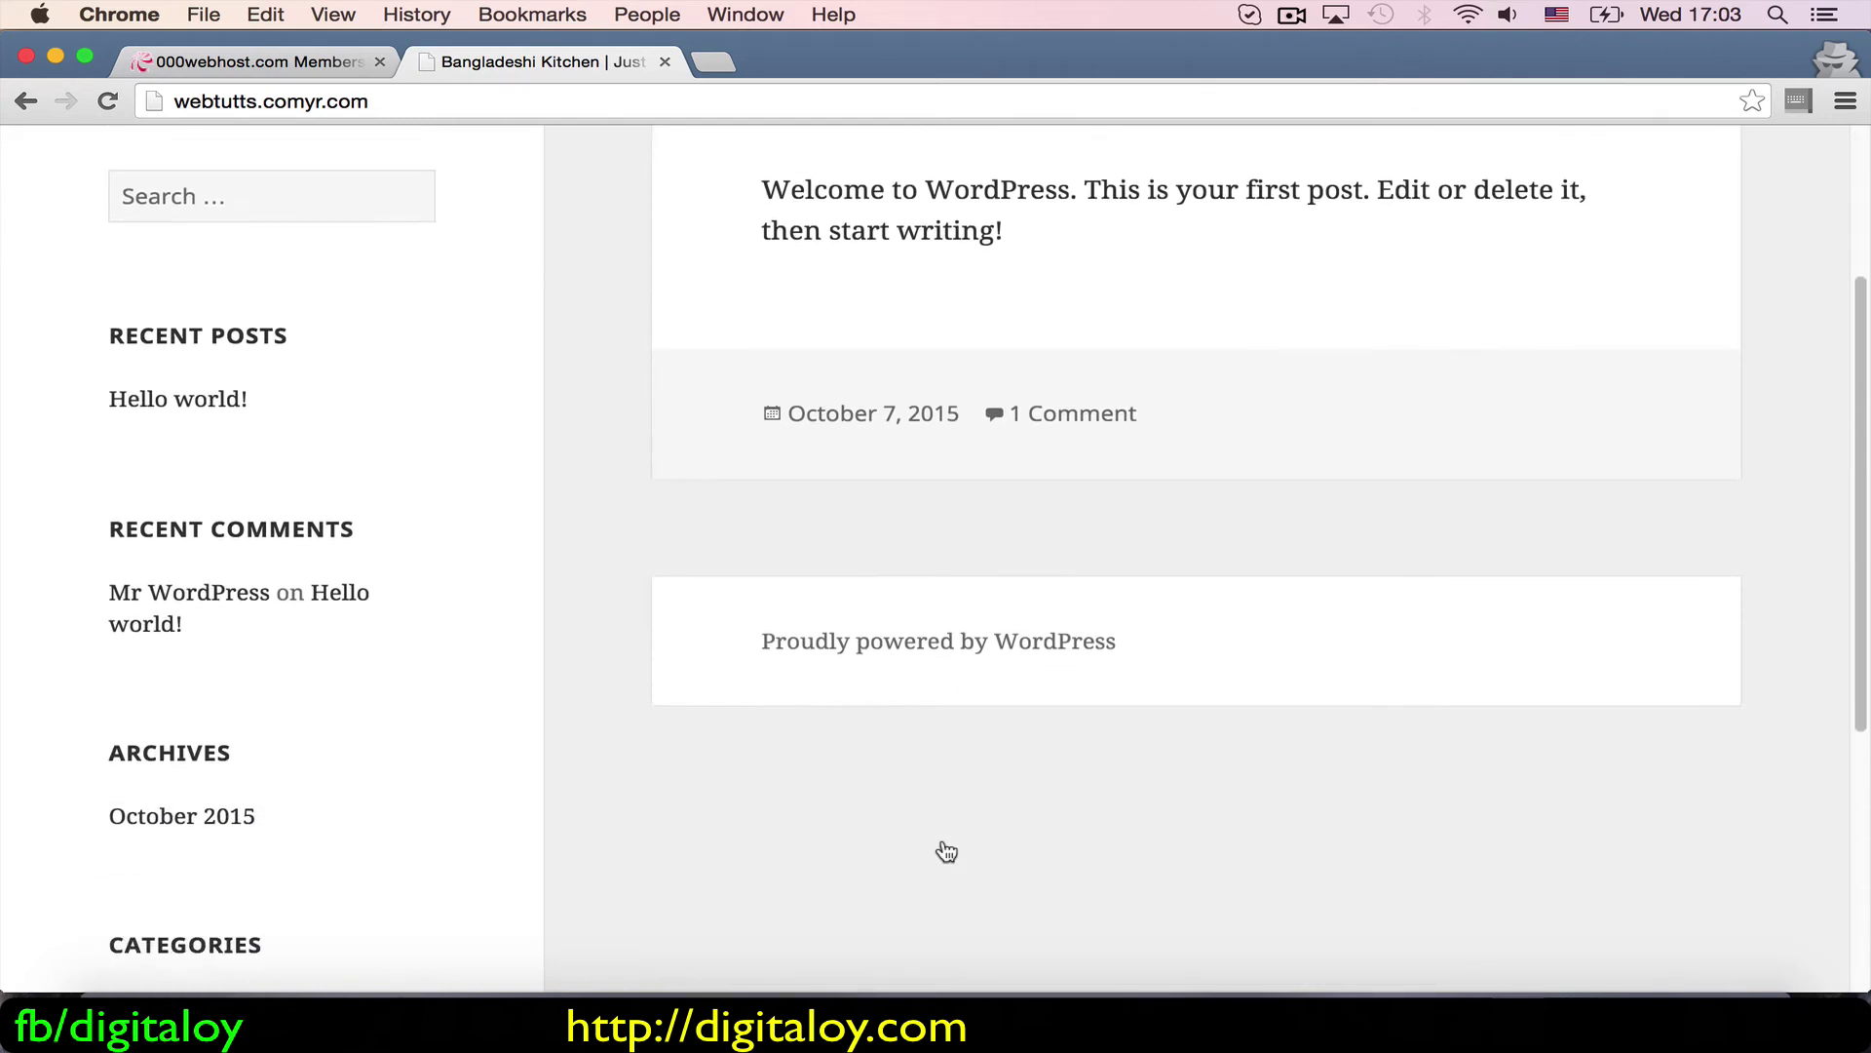
{"action": "scroll", "coordinate": [946, 851], "scroll_direction": "up", "scroll_amount": 10}
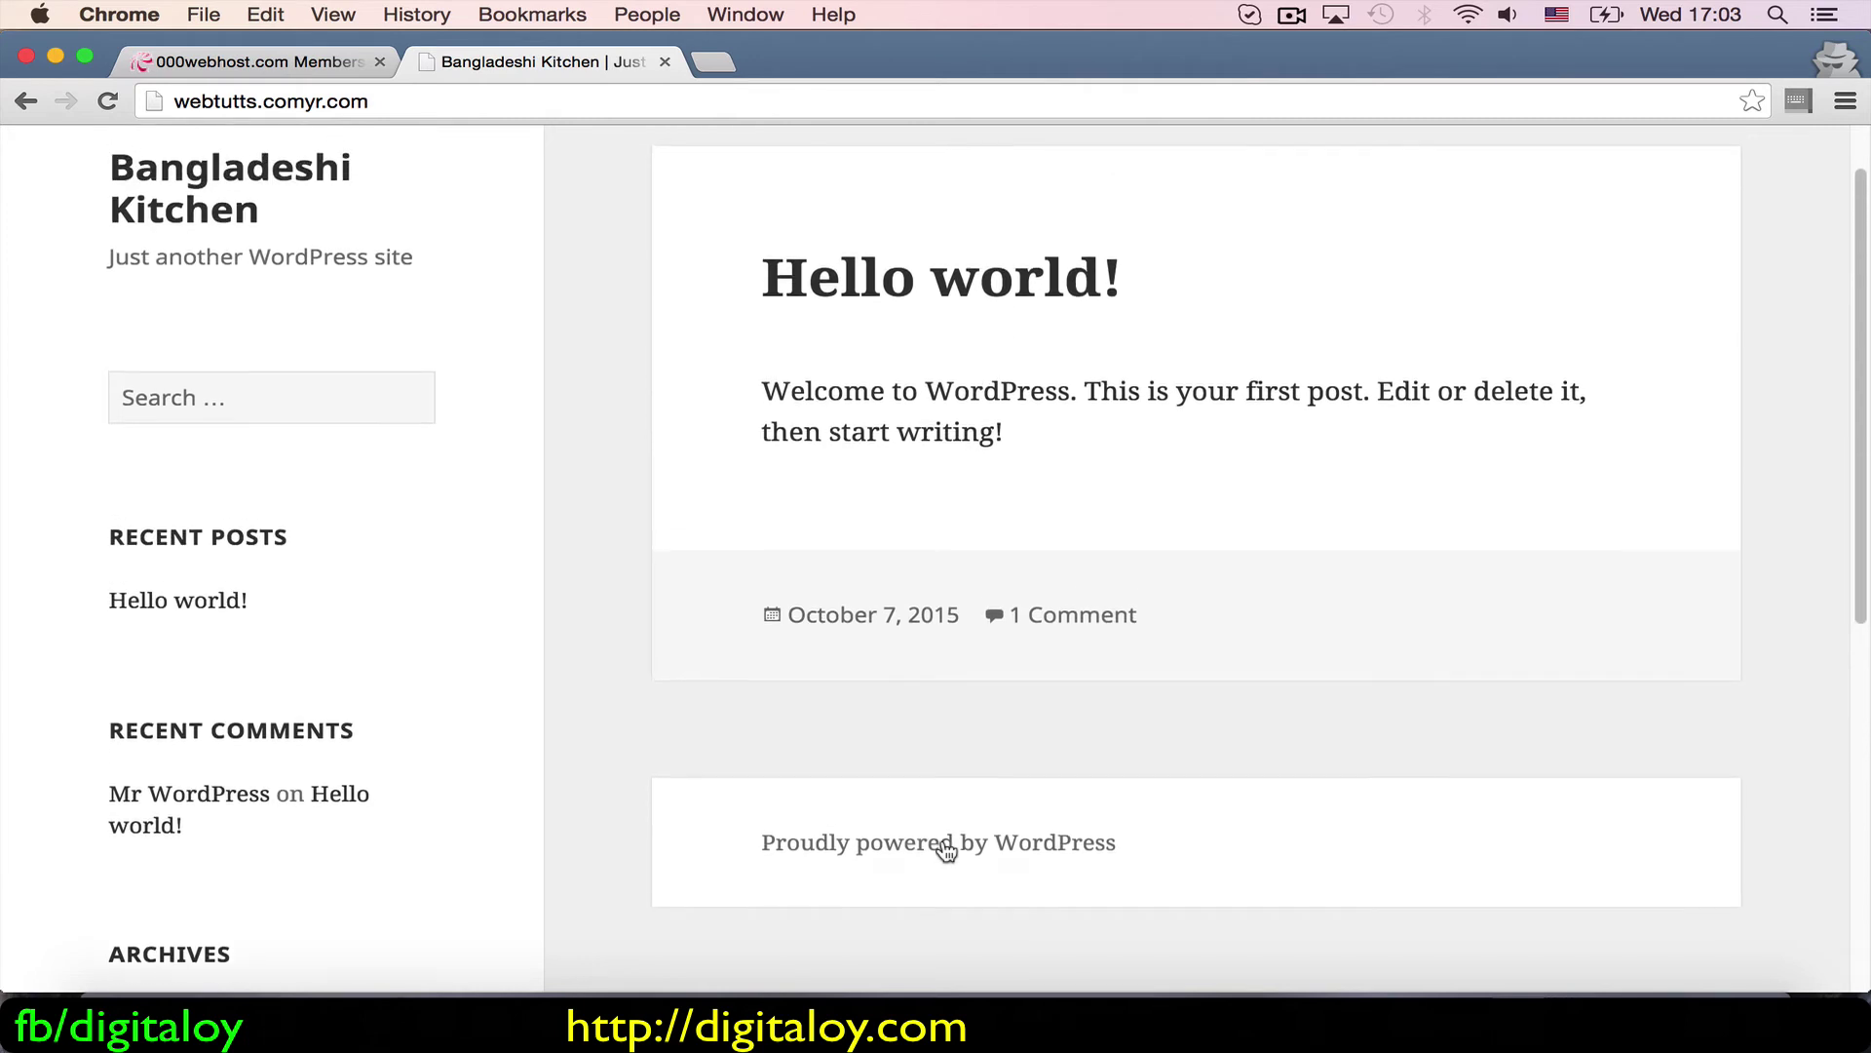
{"action": "scroll", "coordinate": [945, 851], "scroll_direction": "down", "scroll_amount": 8}
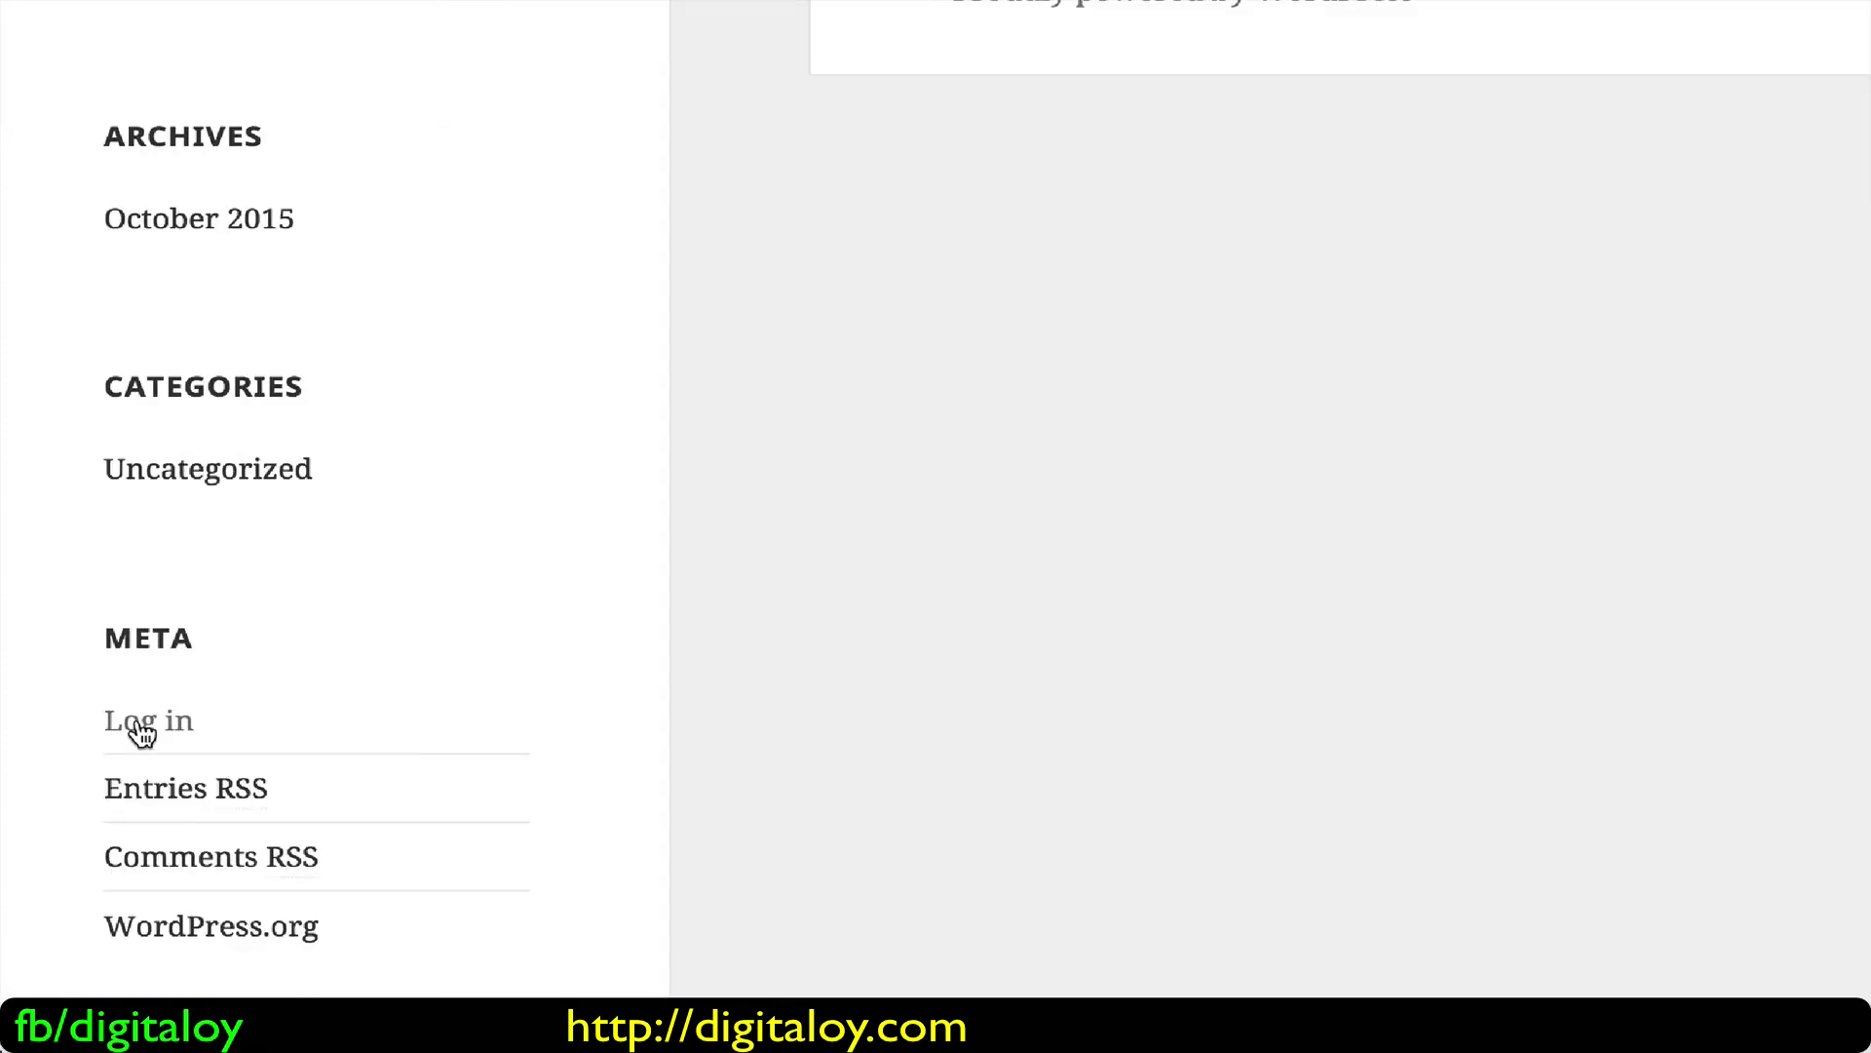
{"action": "left_click", "coordinate": [141, 726]}
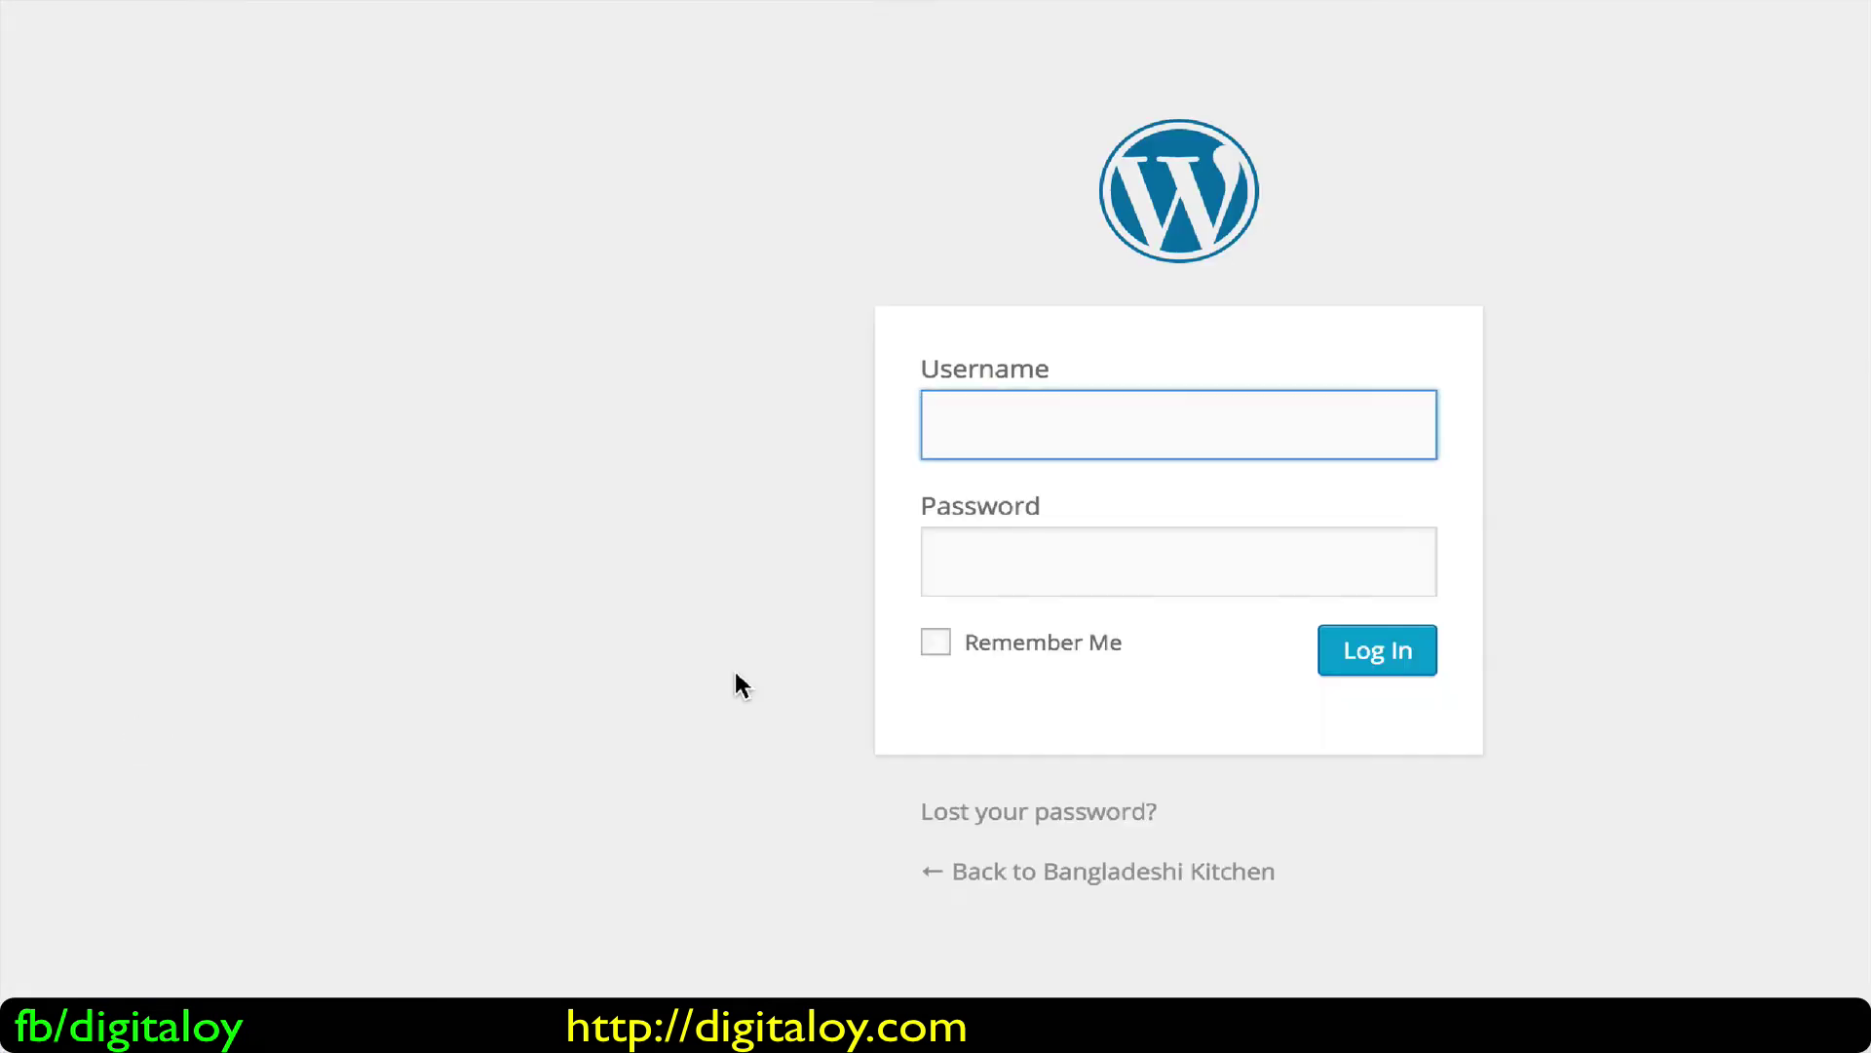
{"action": "type", "text": "robin"}
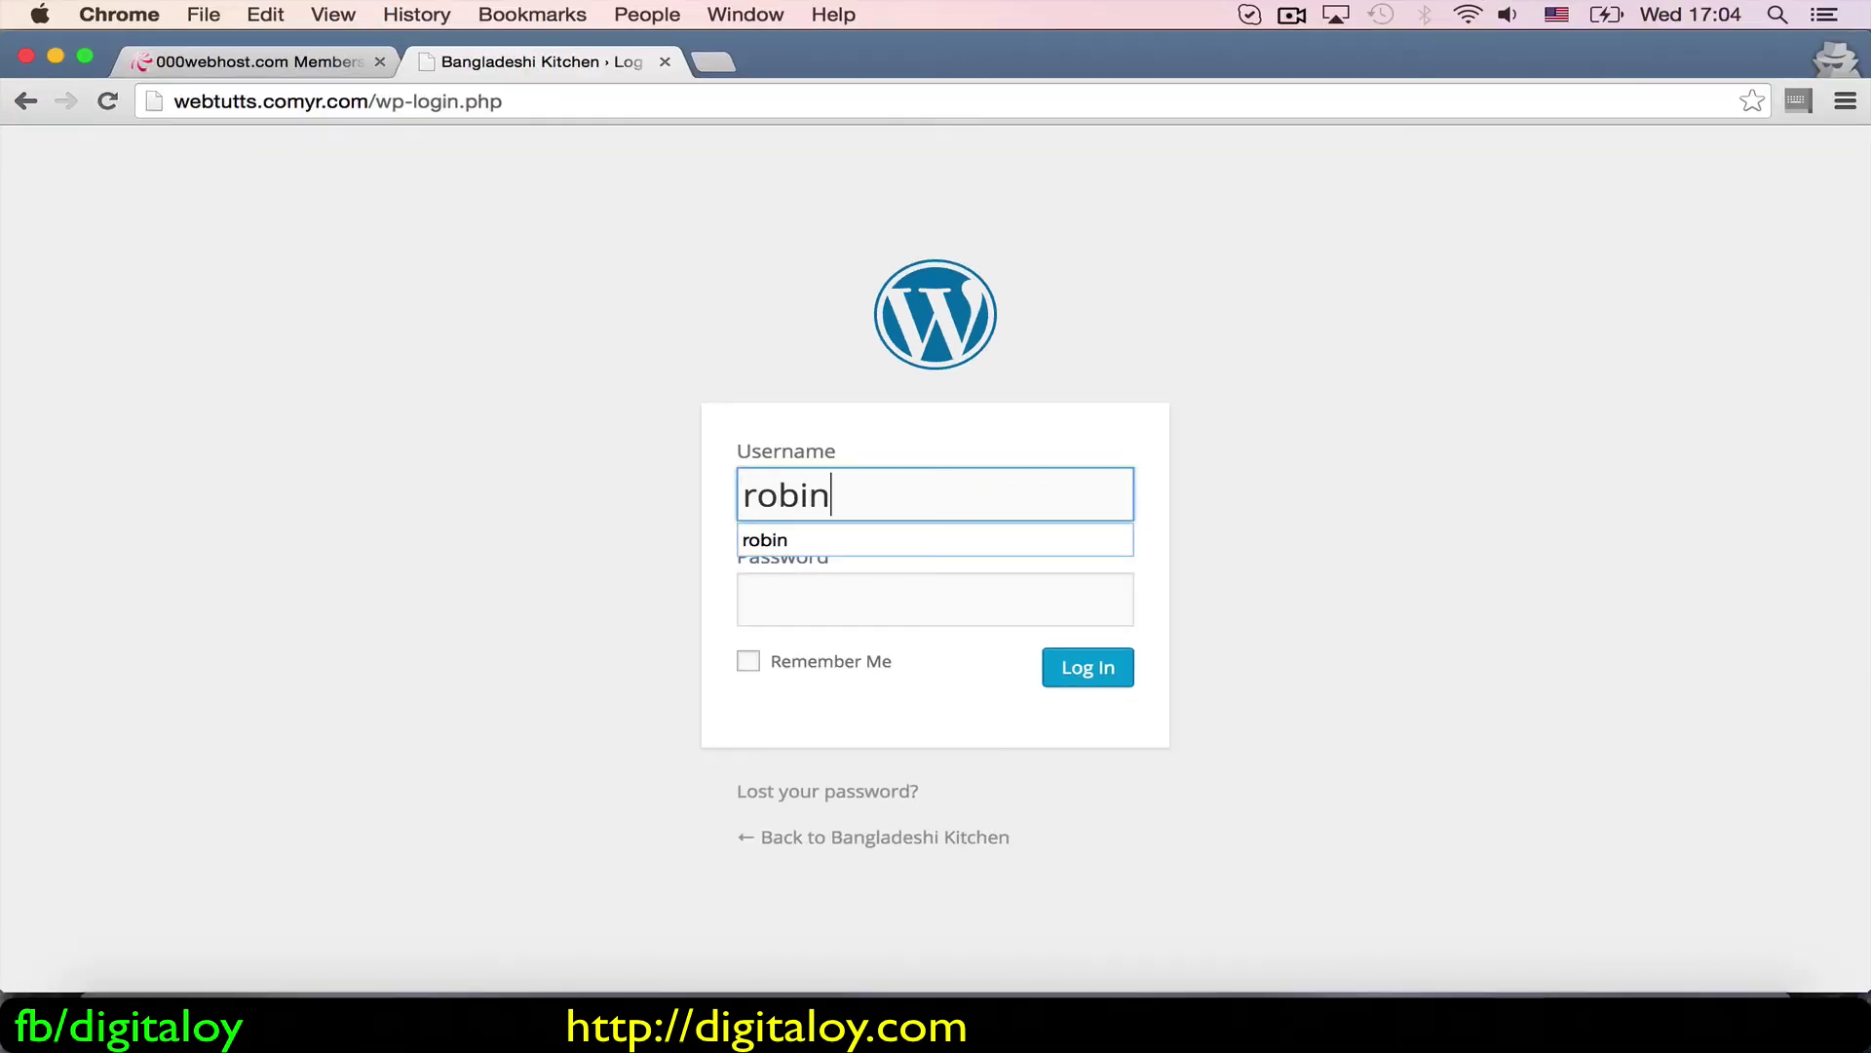
{"action": "key", "text": "Down"}
{"action": "key", "text": "Return"}
{"action": "key", "text": "Tab"}
{"action": "type", "text": "•••••••••"}
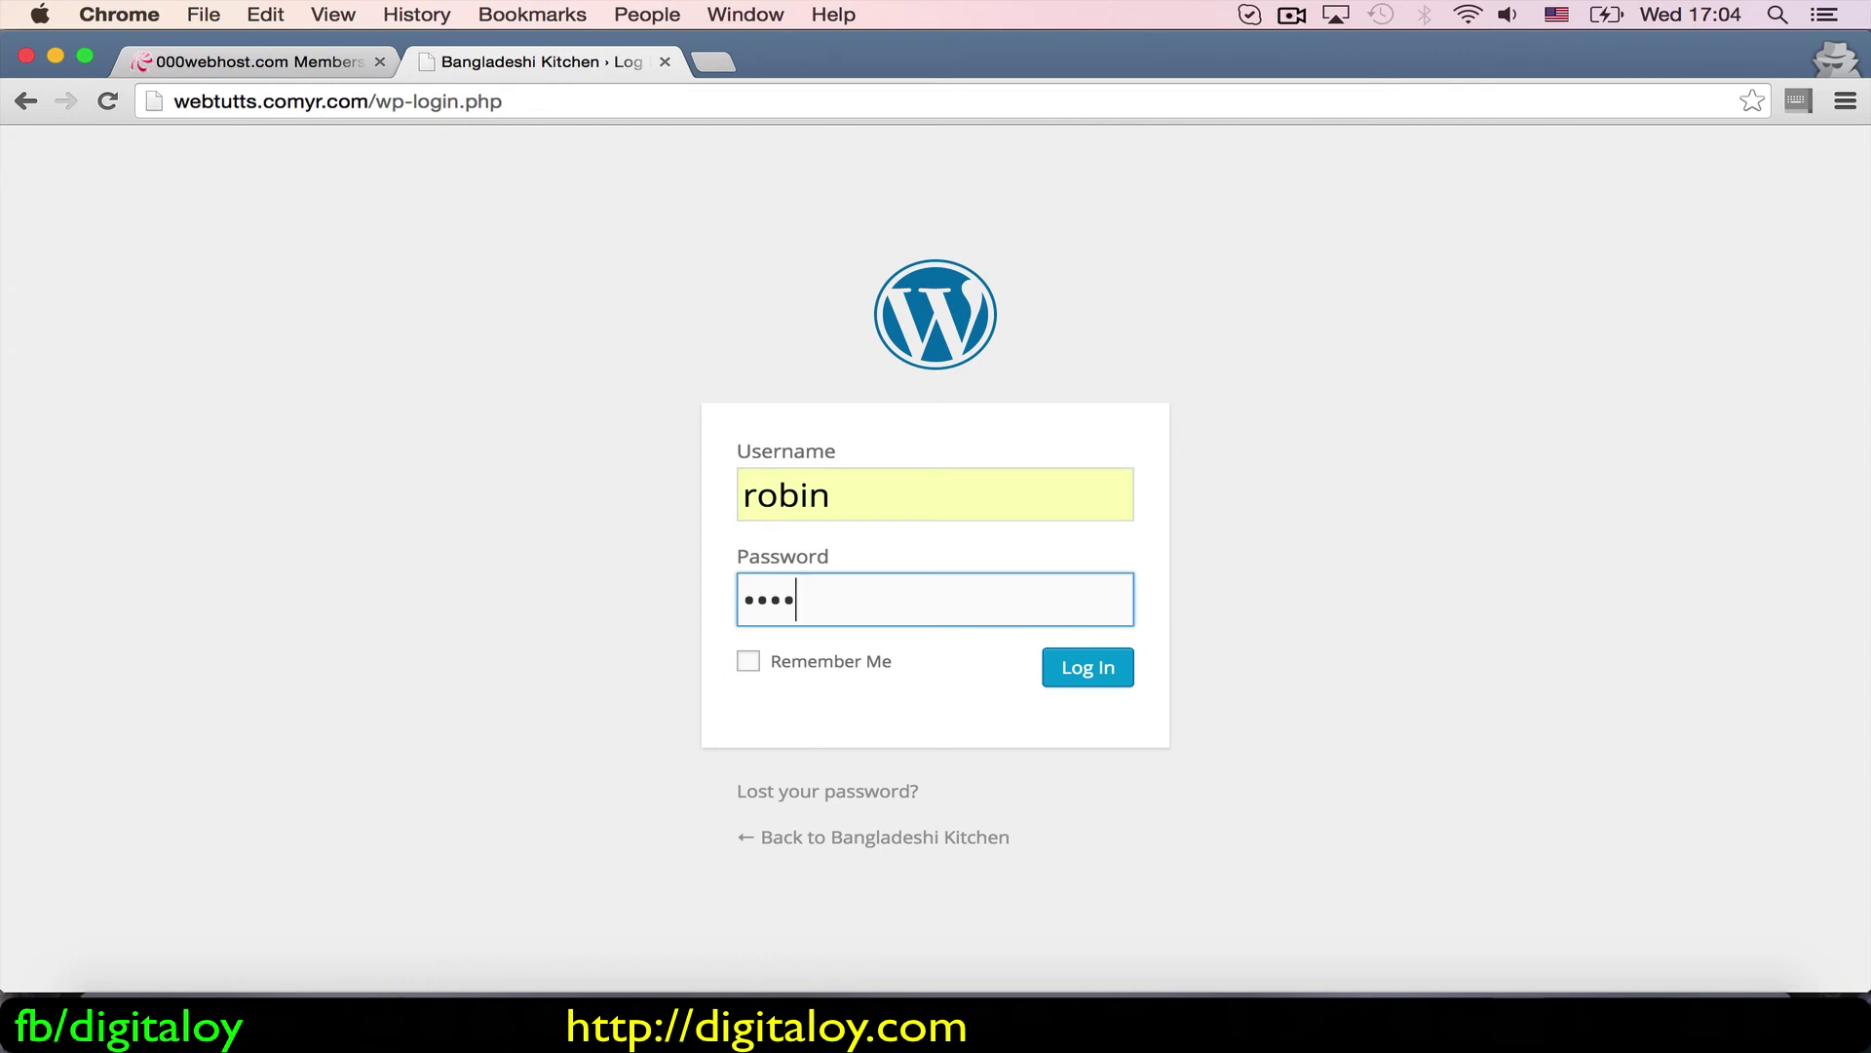
{"action": "type", "text": "•••••"}
{"action": "left_click", "coordinate": [1069, 676]}
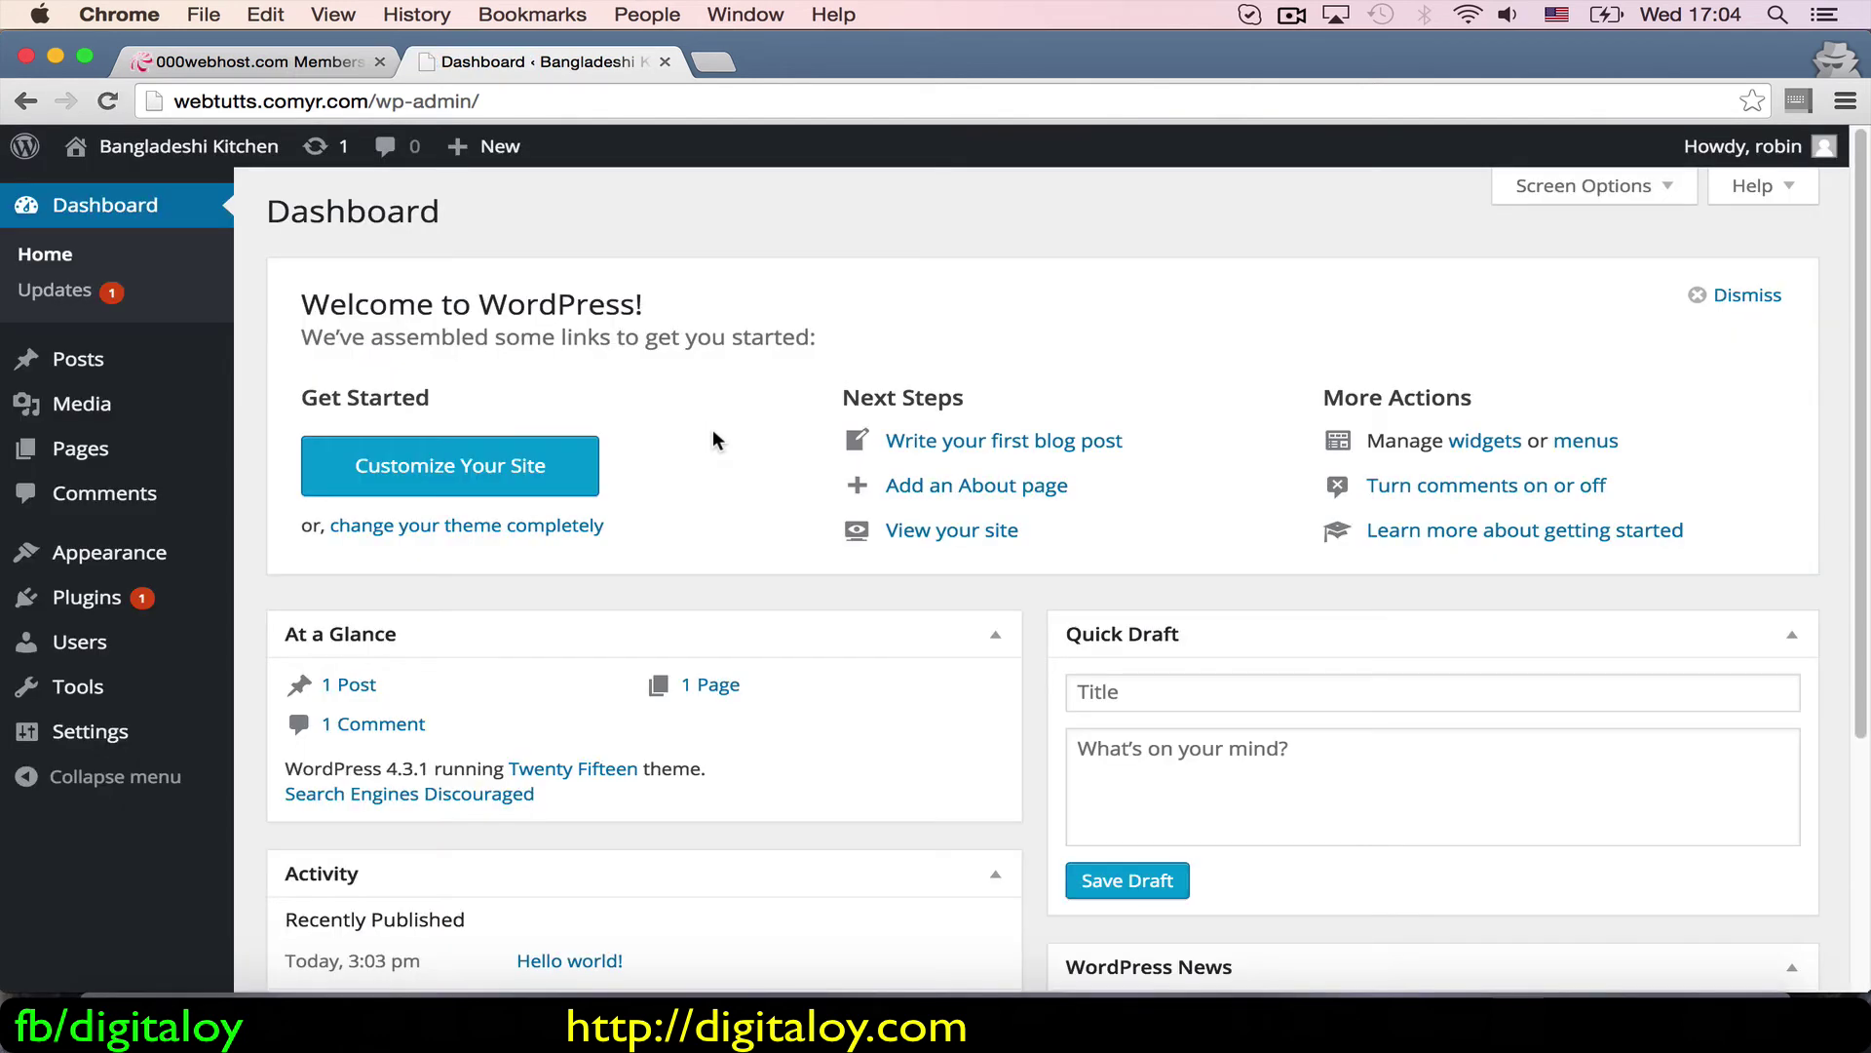
Step: Open the public site from Visit Site in a new browser tab
{"action": "mouse_move", "coordinate": [62, 363]}
{"action": "mouse_move", "coordinate": [180, 147]}
{"action": "right_click", "coordinate": [112, 198]}
{"action": "left_click", "coordinate": [195, 196]}
{"action": "left_click", "coordinate": [735, 55]}
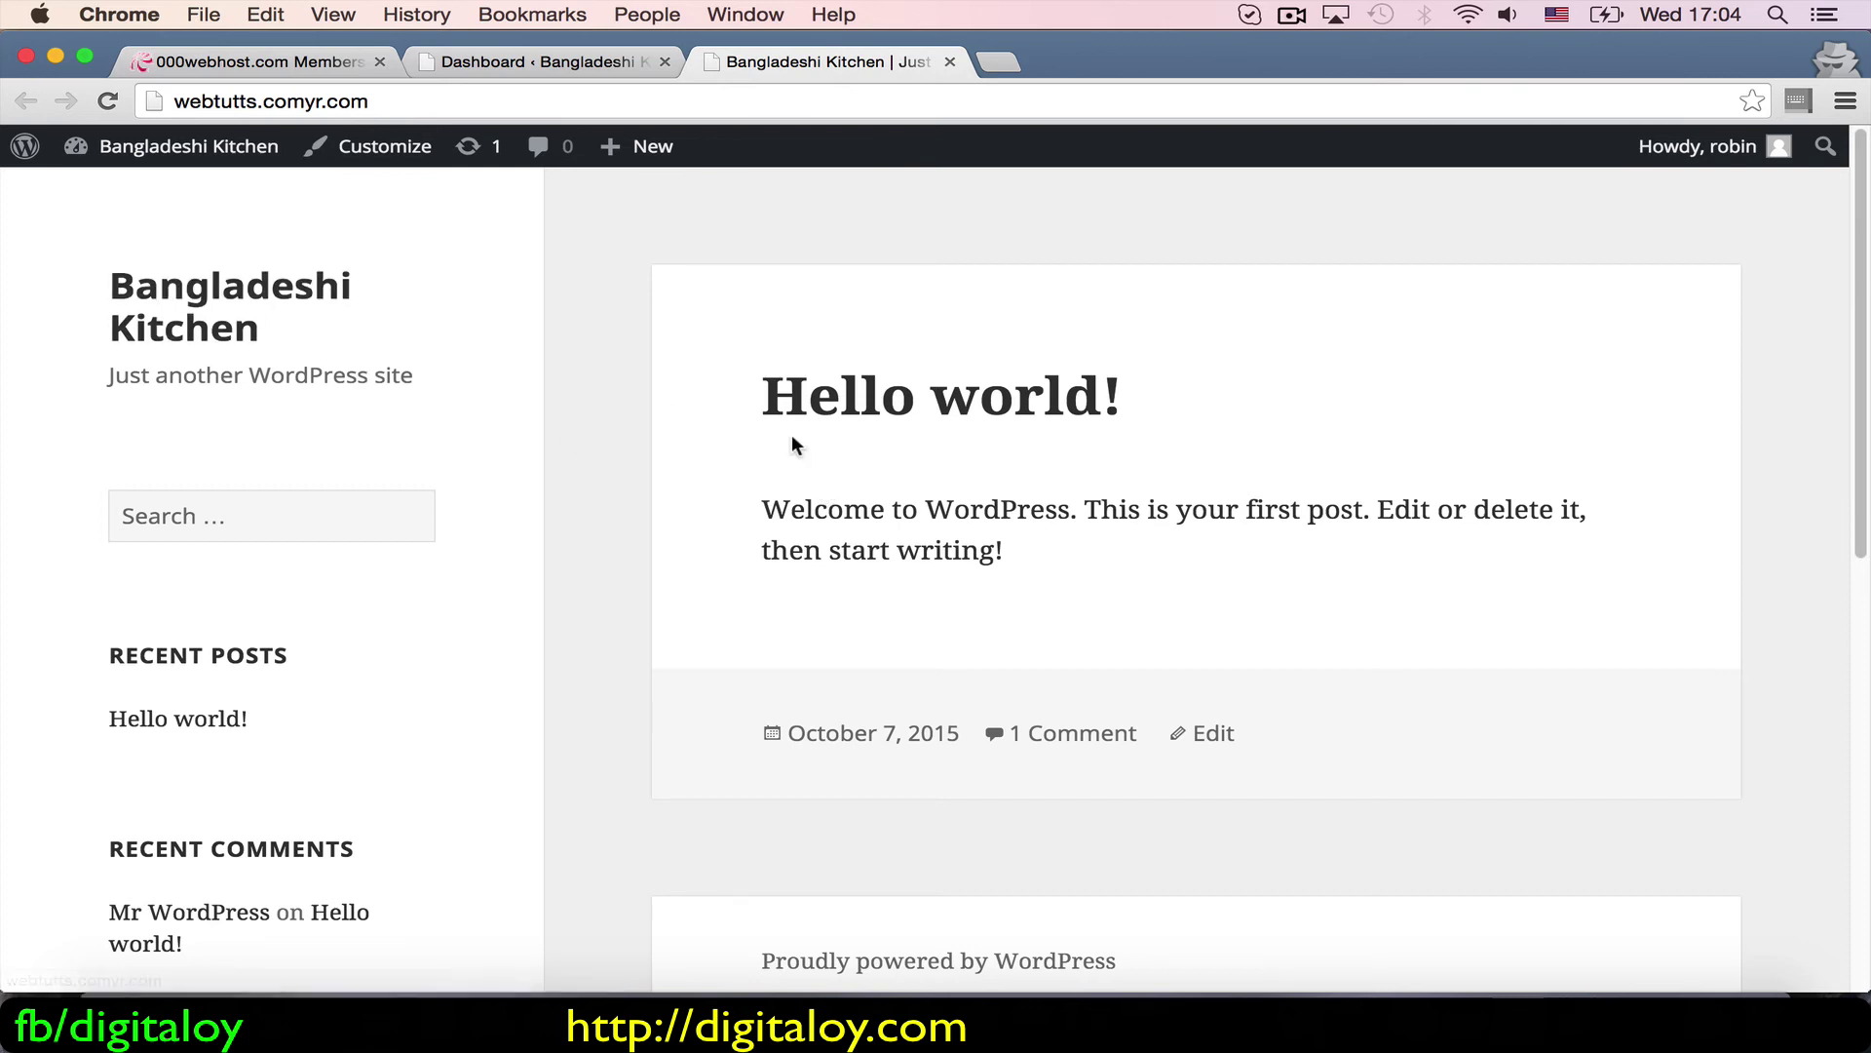
Step: Back in the admin dashboard, open the Posts list
{"action": "left_click", "coordinate": [515, 64]}
{"action": "mouse_move", "coordinate": [93, 441]}
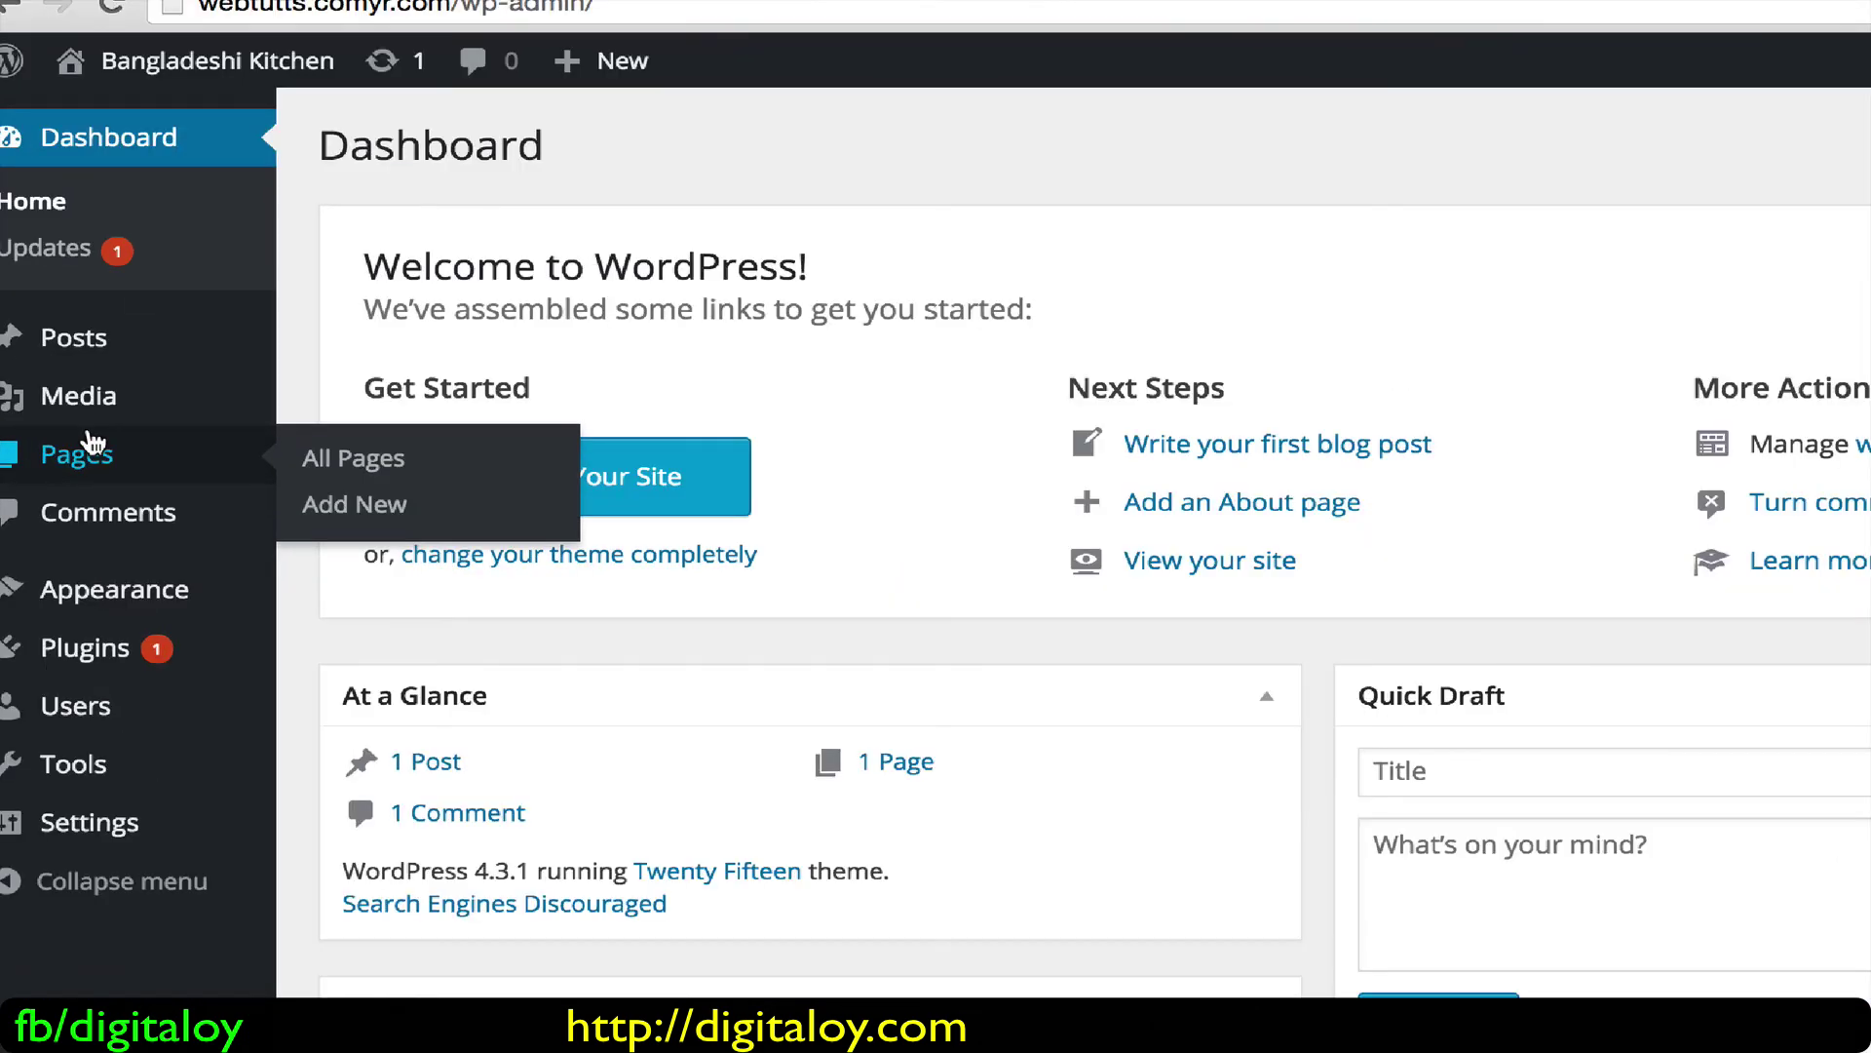
{"action": "mouse_move", "coordinate": [67, 357]}
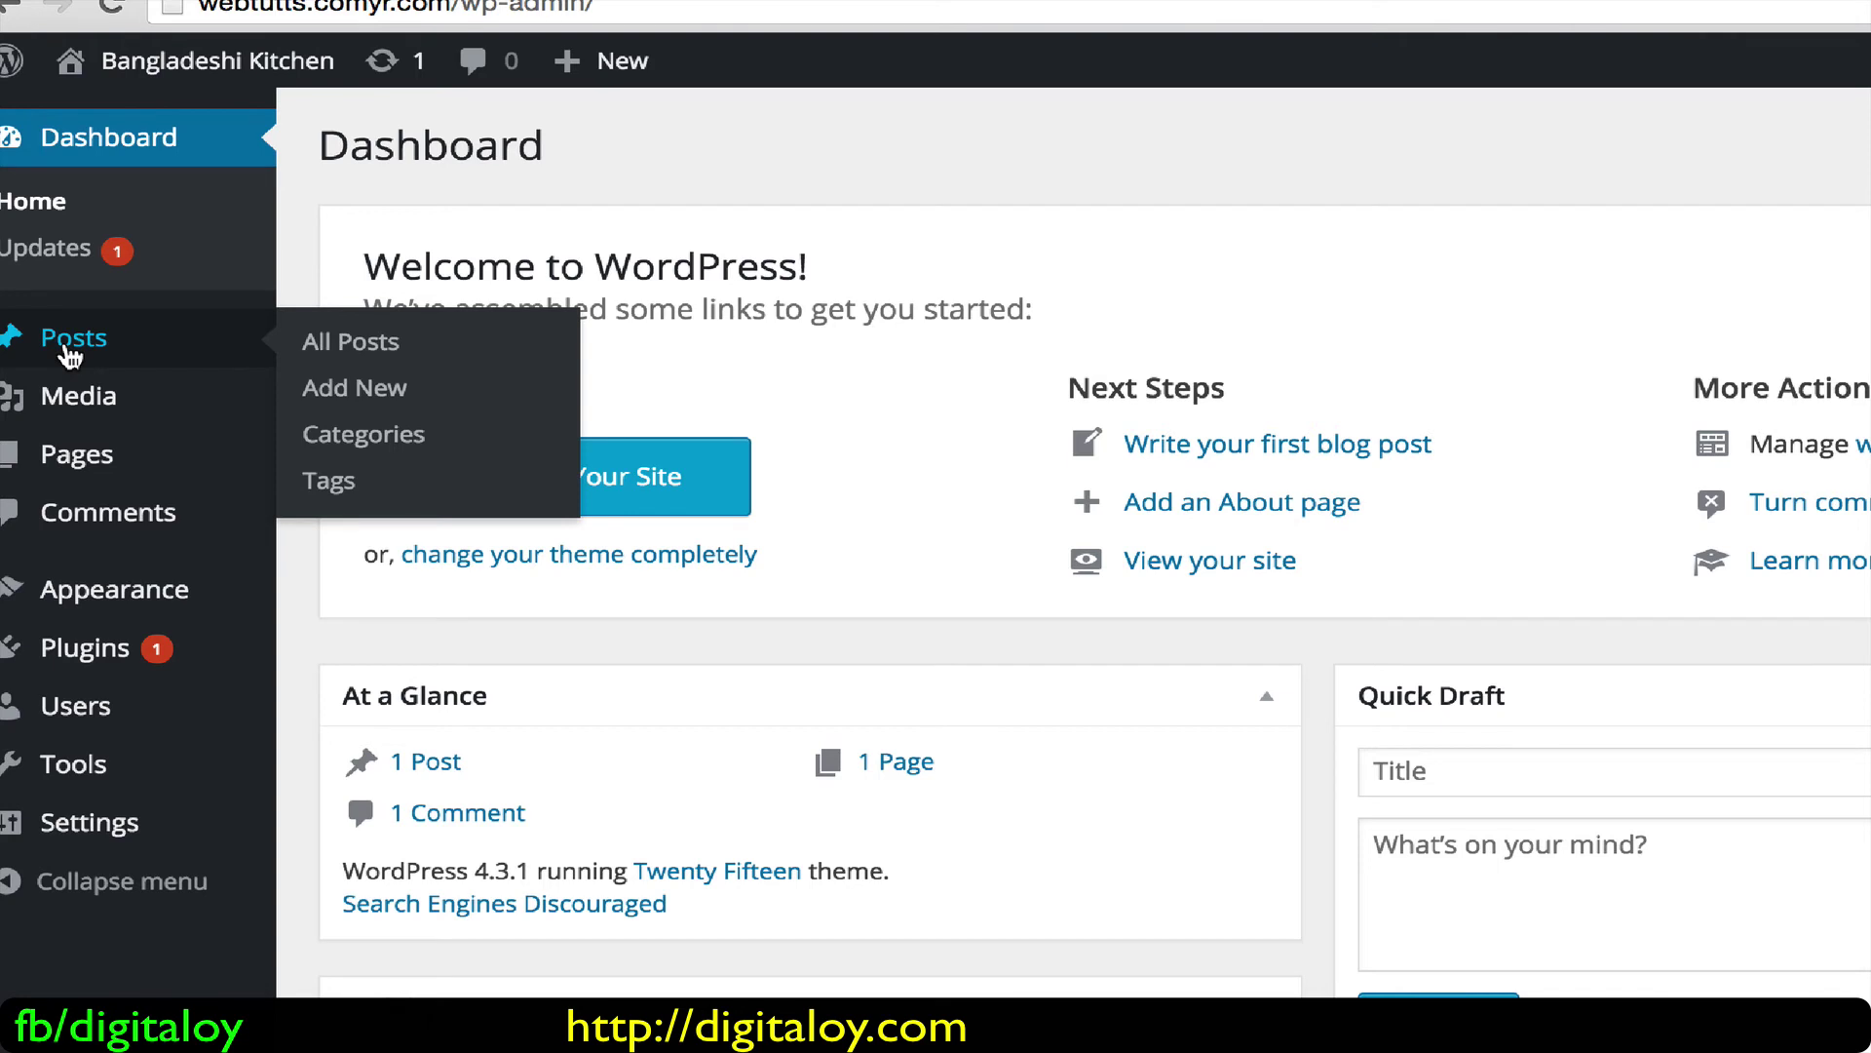
{"action": "mouse_move", "coordinate": [76, 429]}
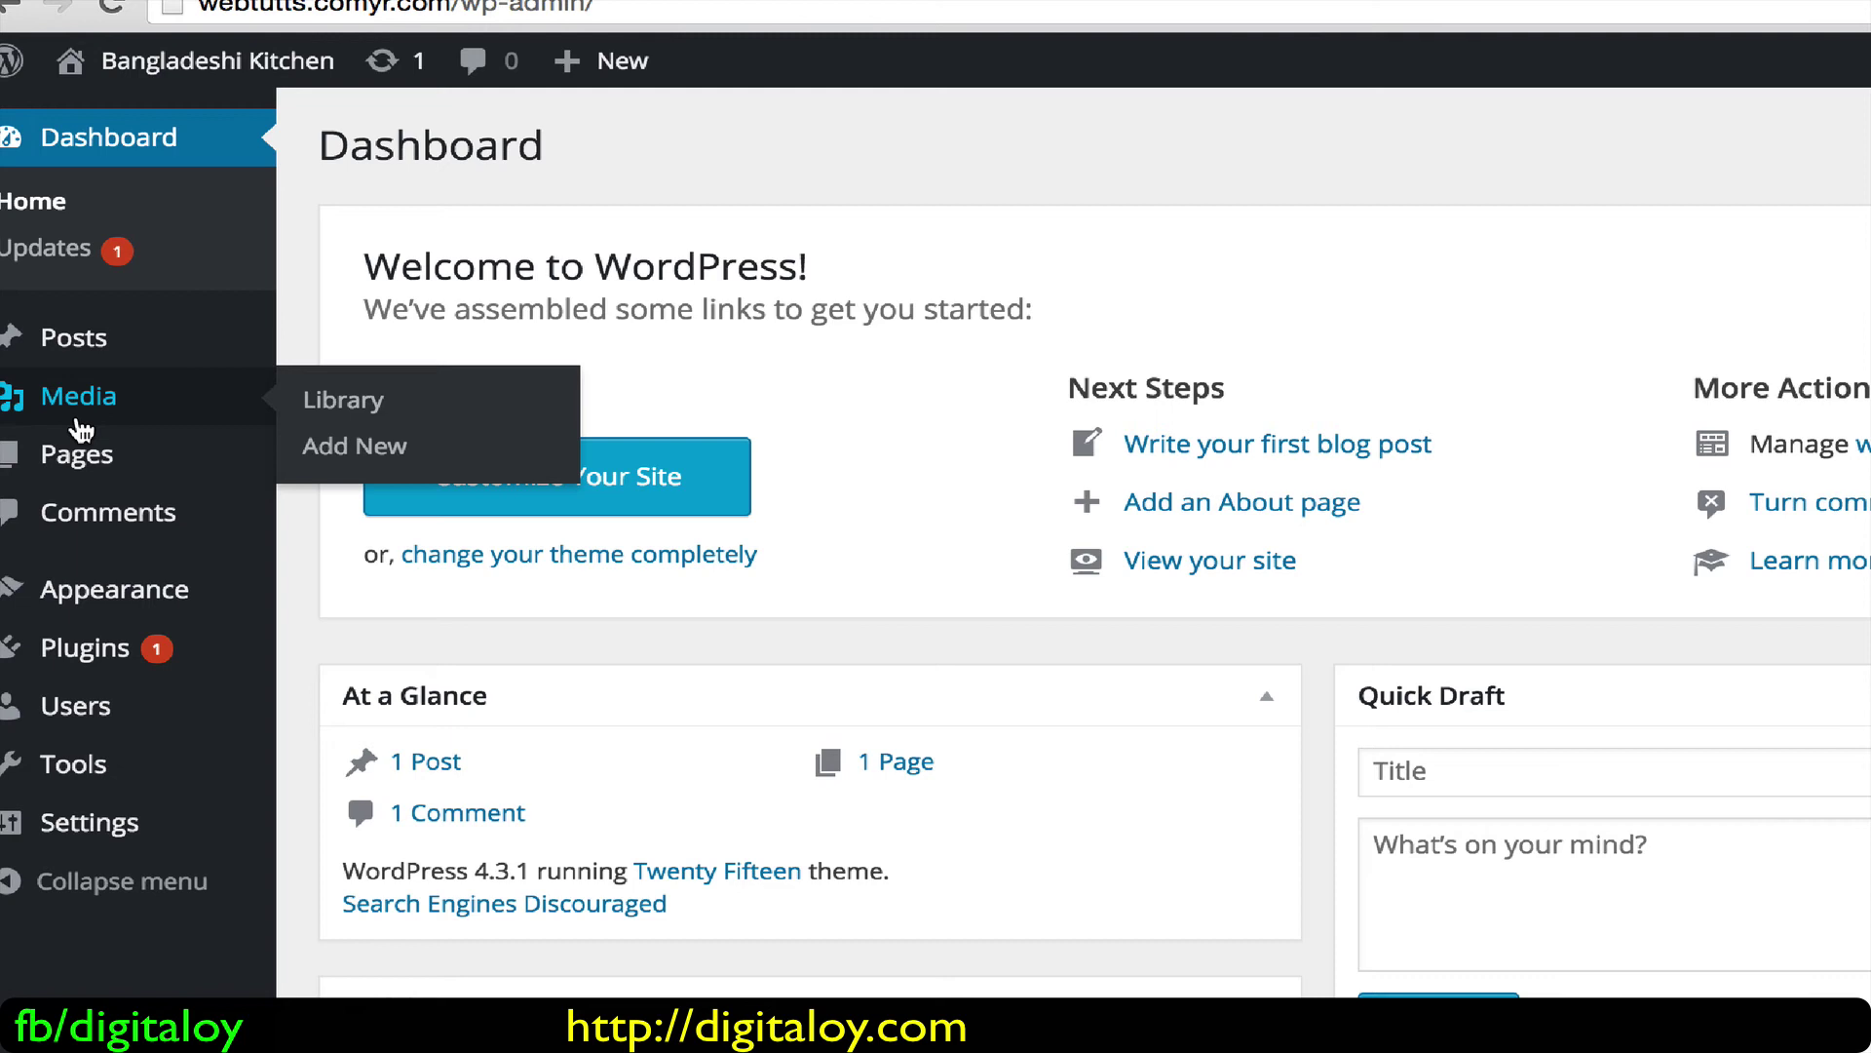
{"action": "mouse_move", "coordinate": [92, 483]}
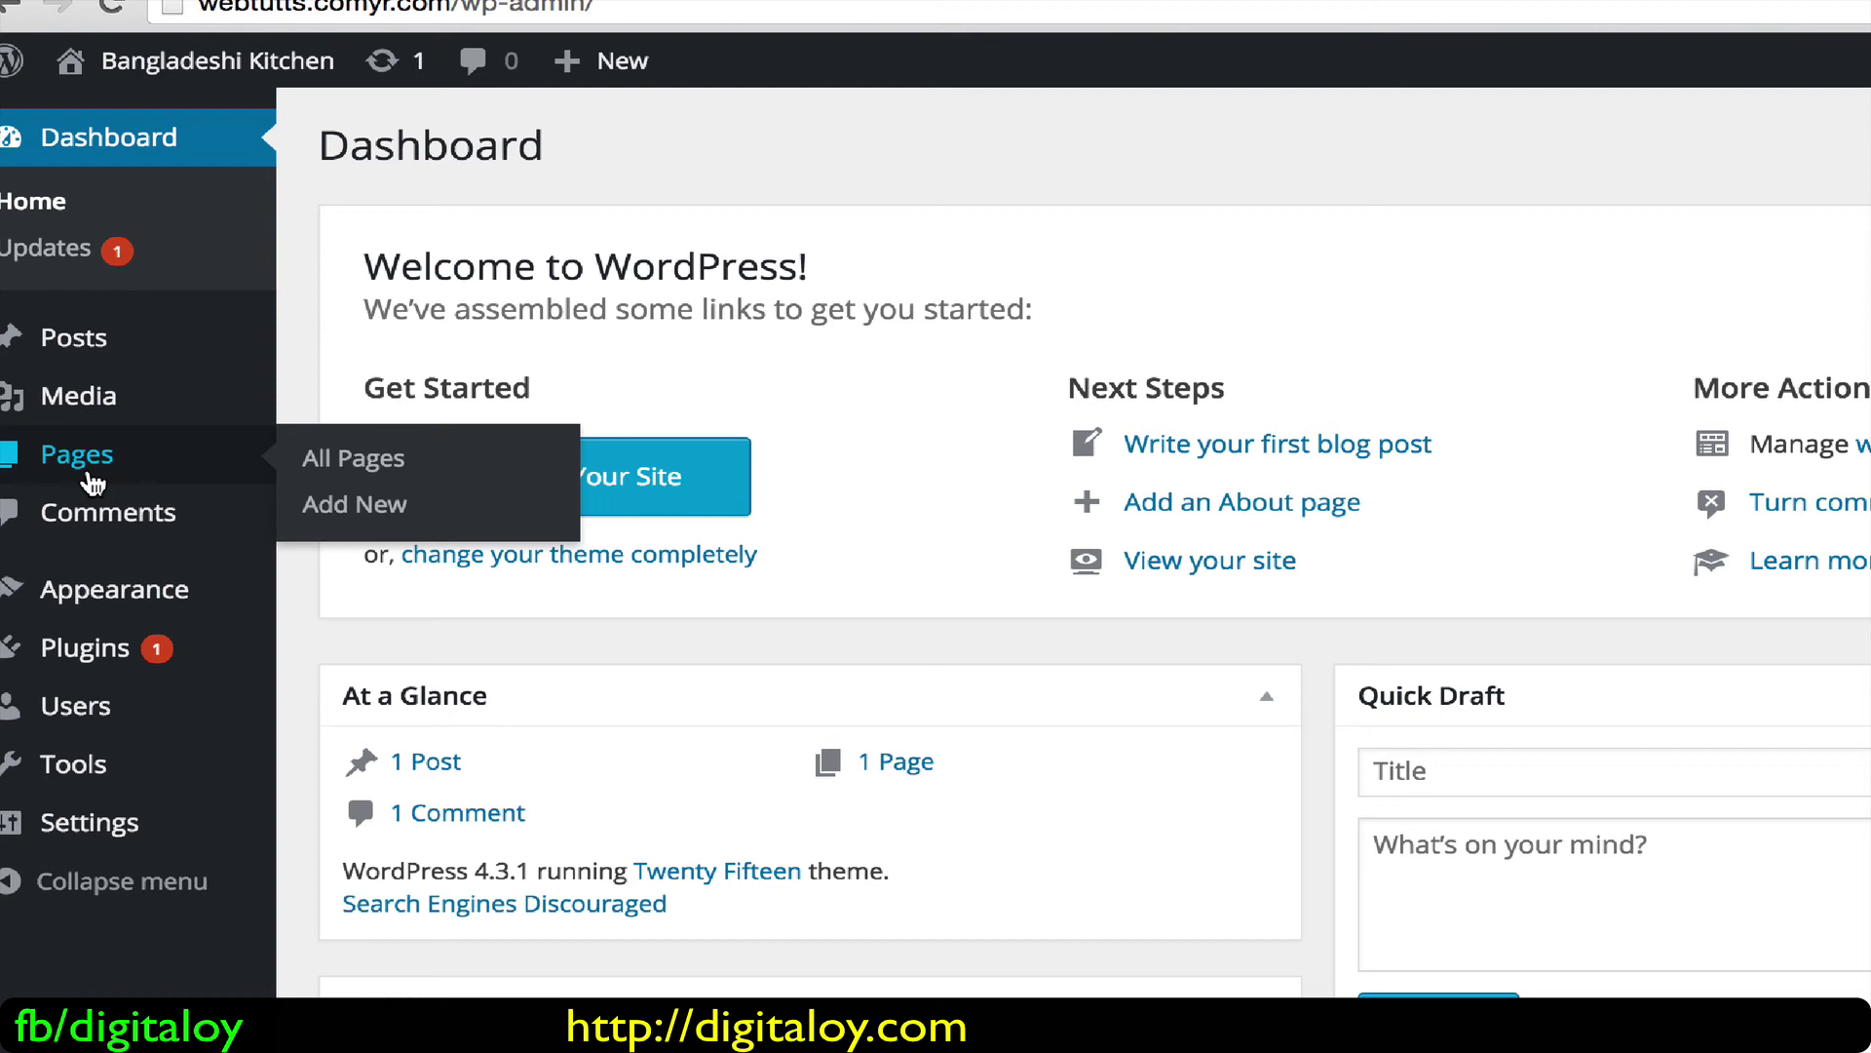
{"action": "mouse_move", "coordinate": [141, 336]}
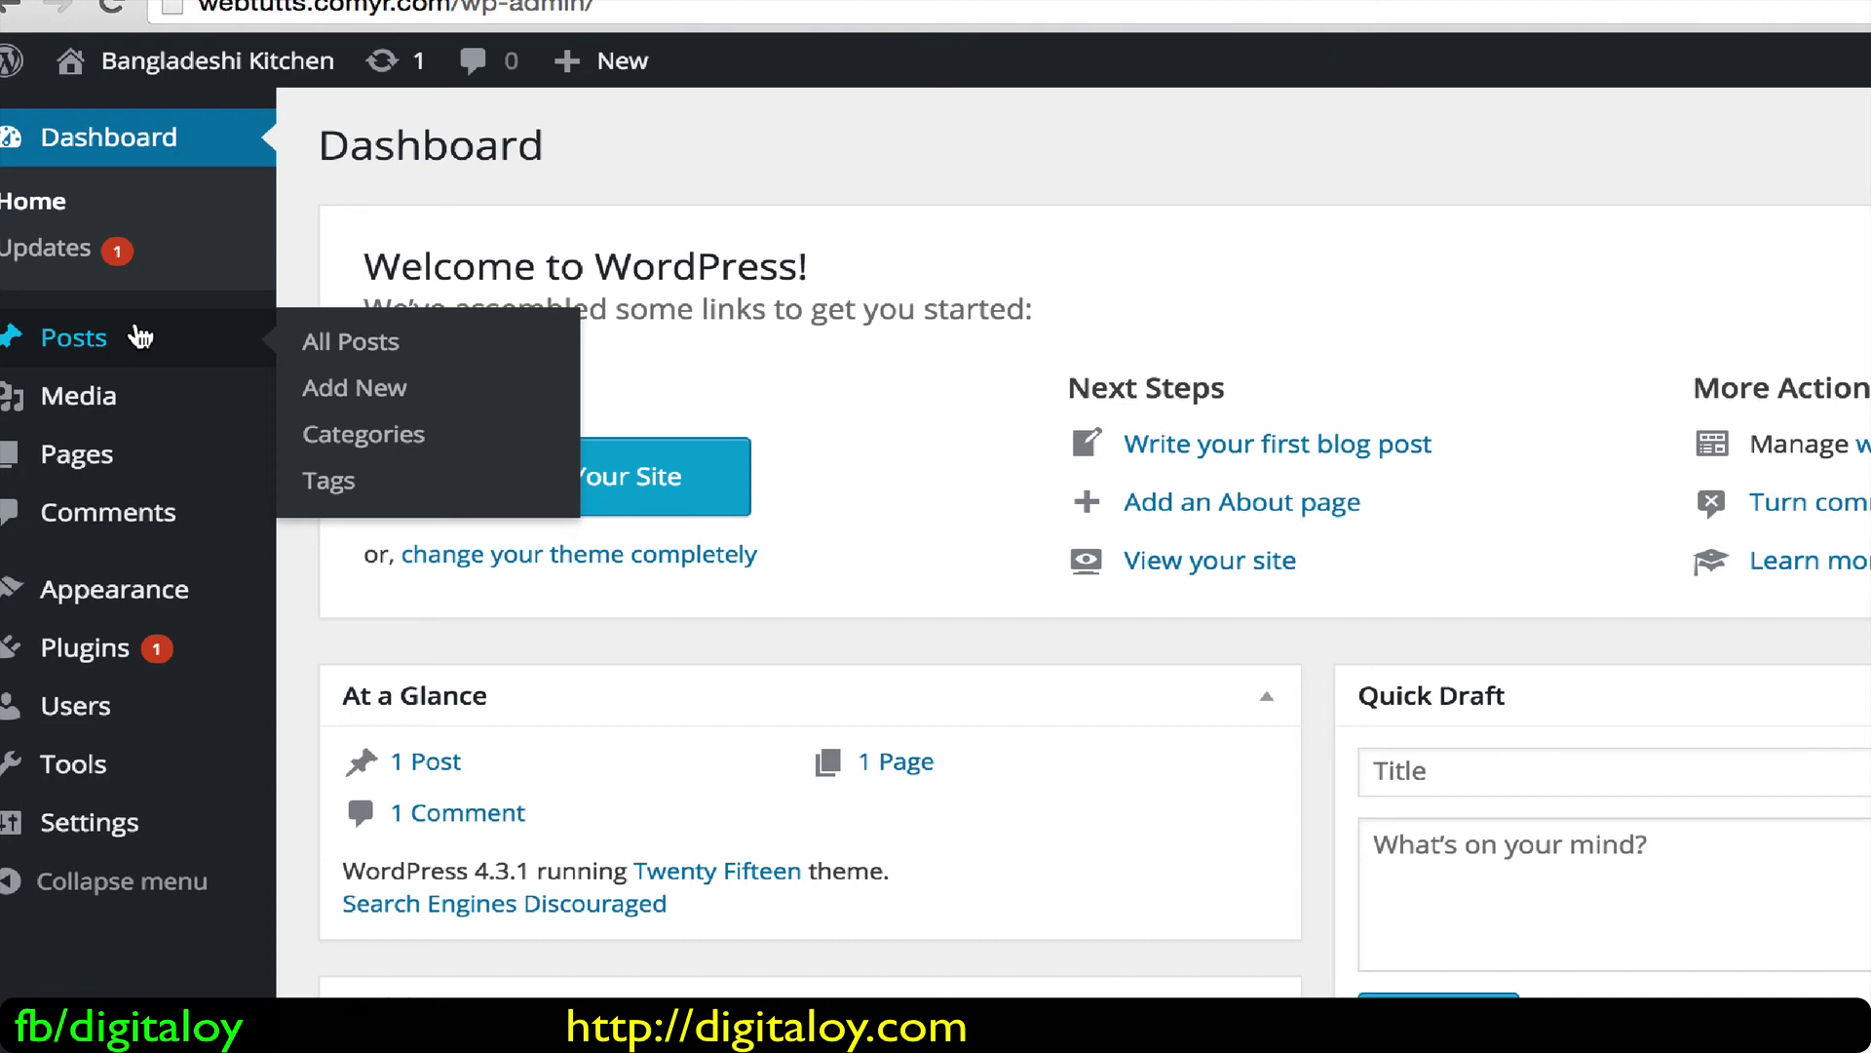
{"action": "left_click", "coordinate": [141, 337]}
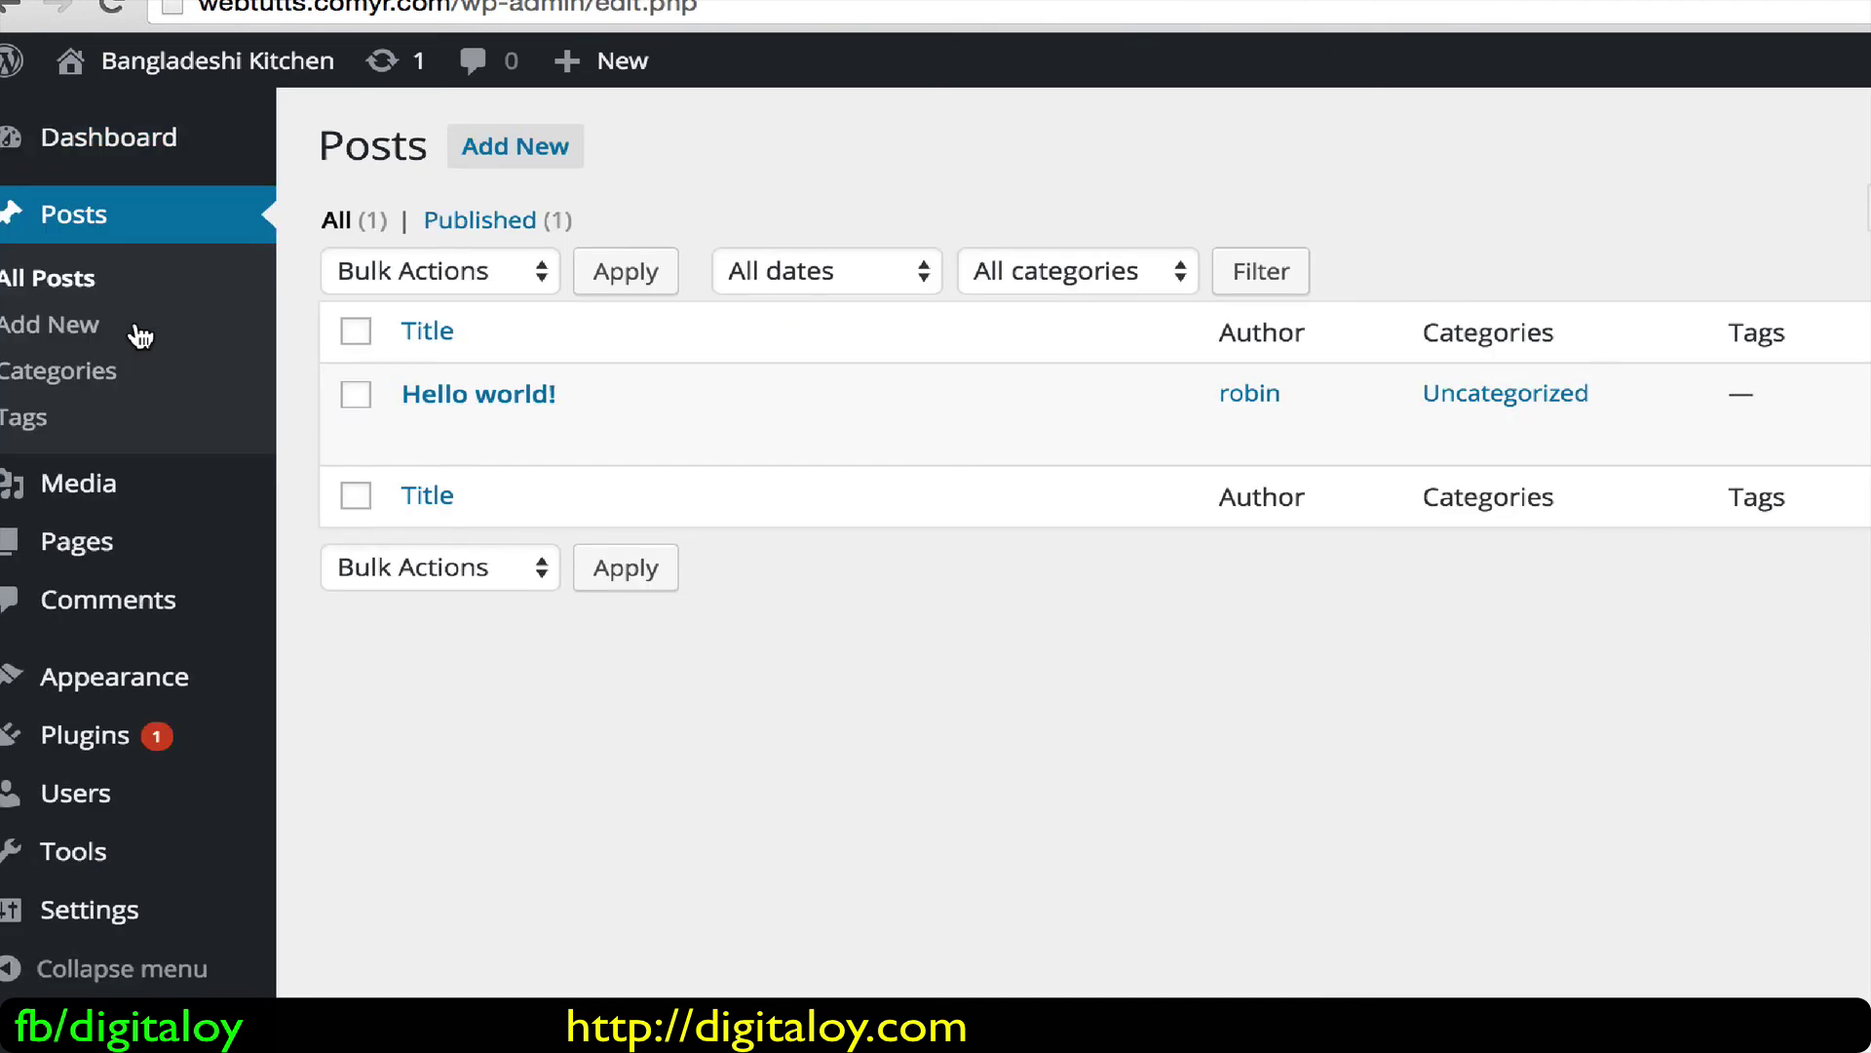
{"action": "mouse_move", "coordinate": [446, 401]}
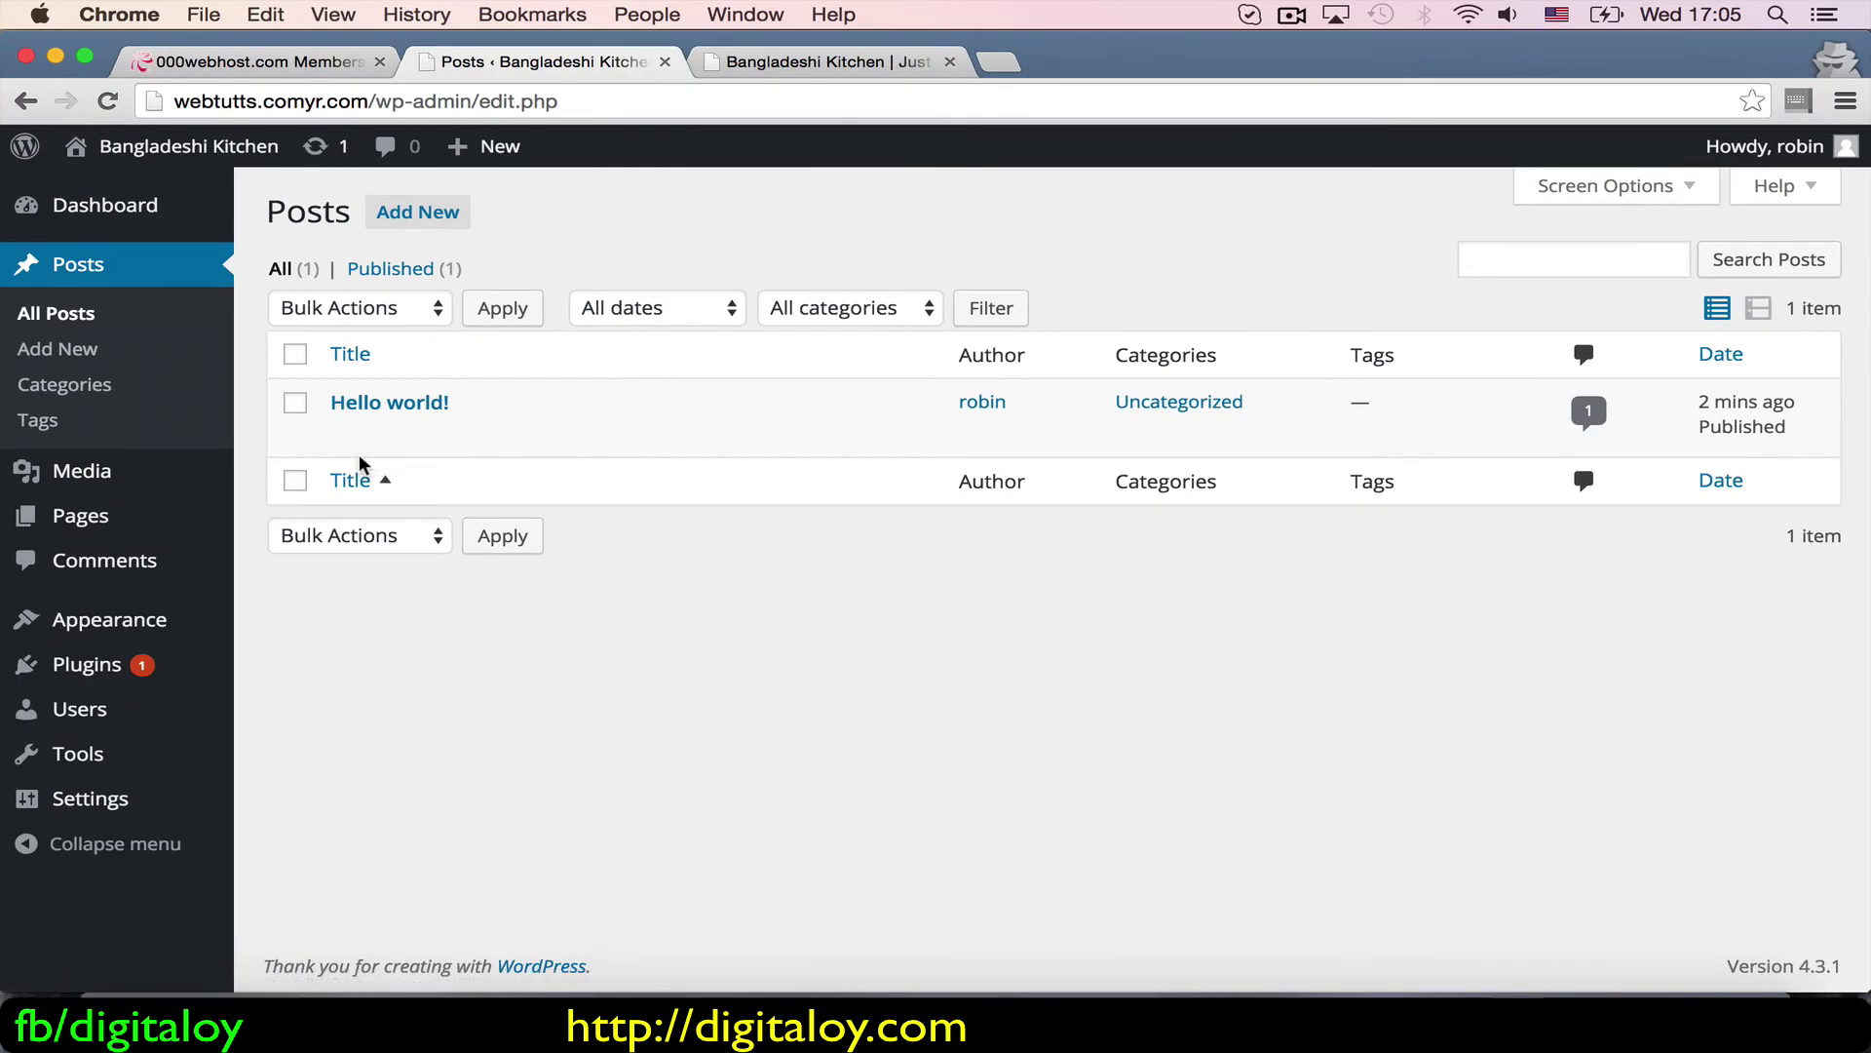
Step: Open Hello world! in the editor and retitle it 'First post'
{"action": "left_click", "coordinate": [346, 433]}
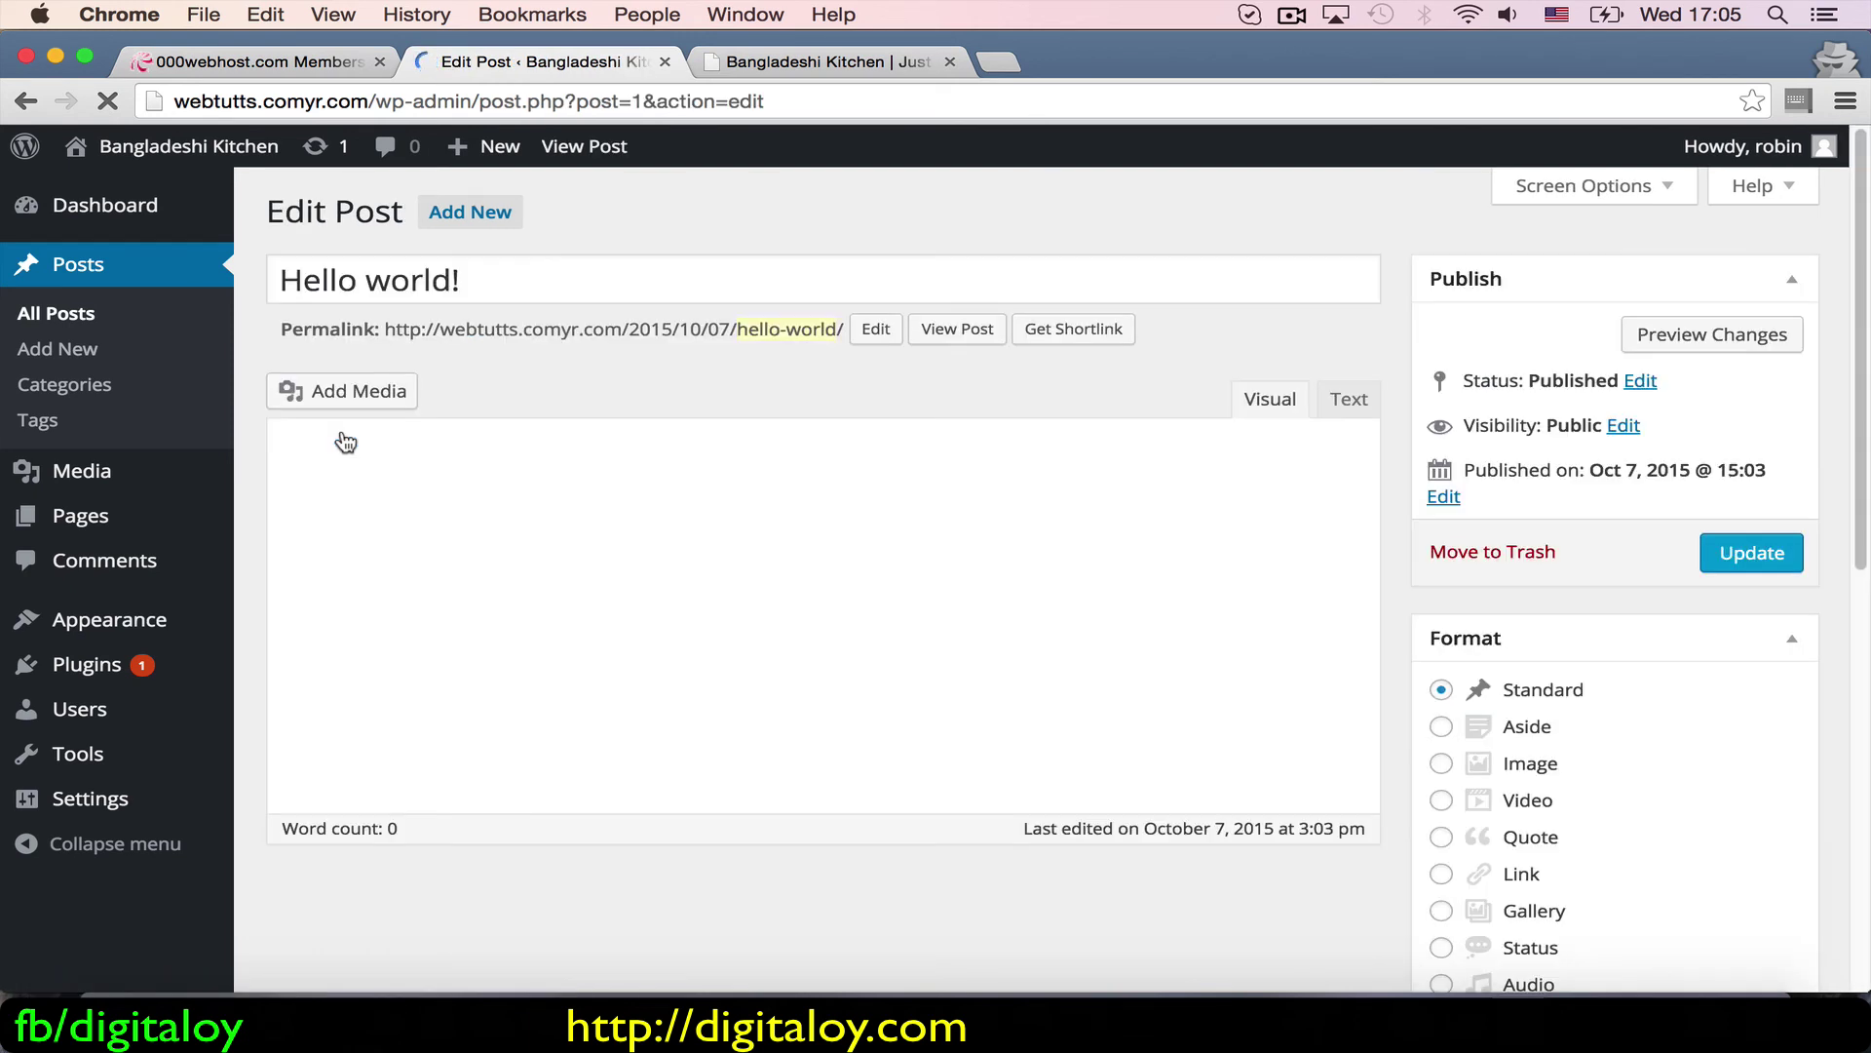
{"action": "left_click_drag", "start_coordinate": [501, 284], "coordinate": [262, 281]}
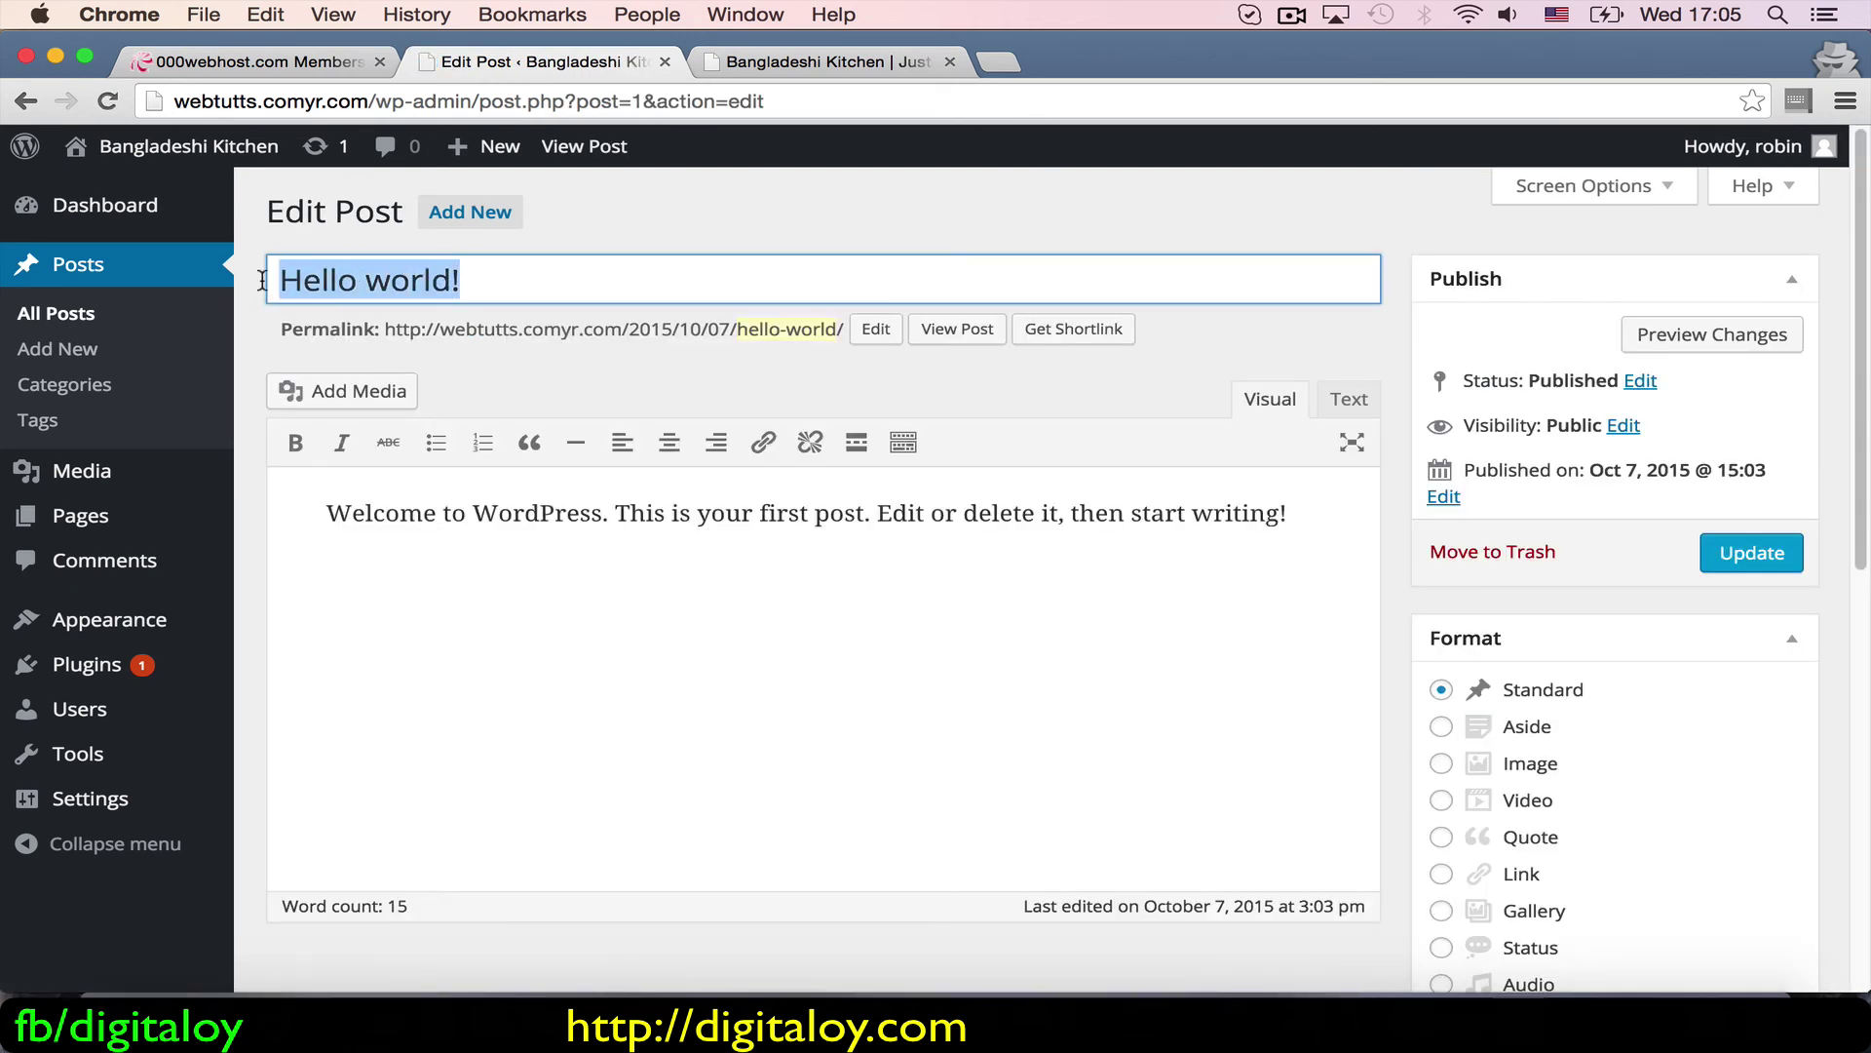
{"action": "type", "text": "First post"}
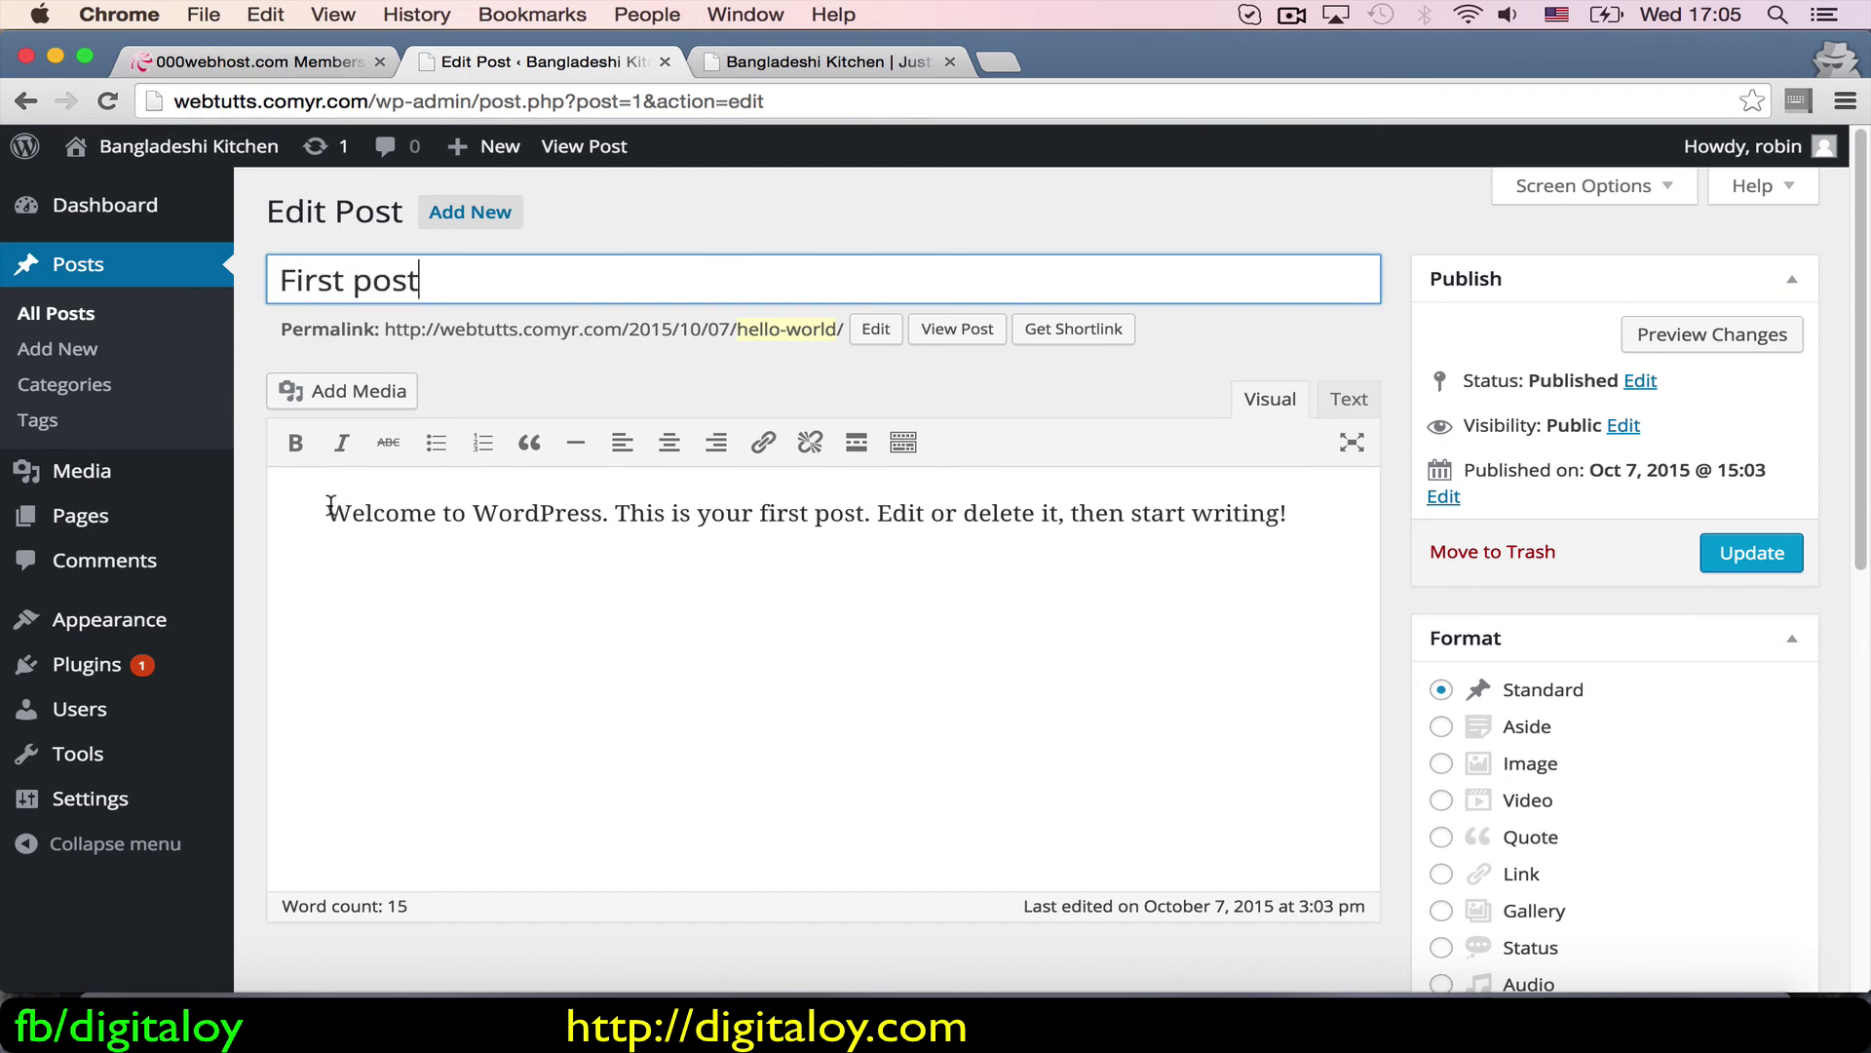
Step: Replace the body paragraph with 'First post from digitaloy'
{"action": "left_click_drag", "start_coordinate": [328, 513], "coordinate": [318, 590]}
{"action": "type", "text": "First po"}
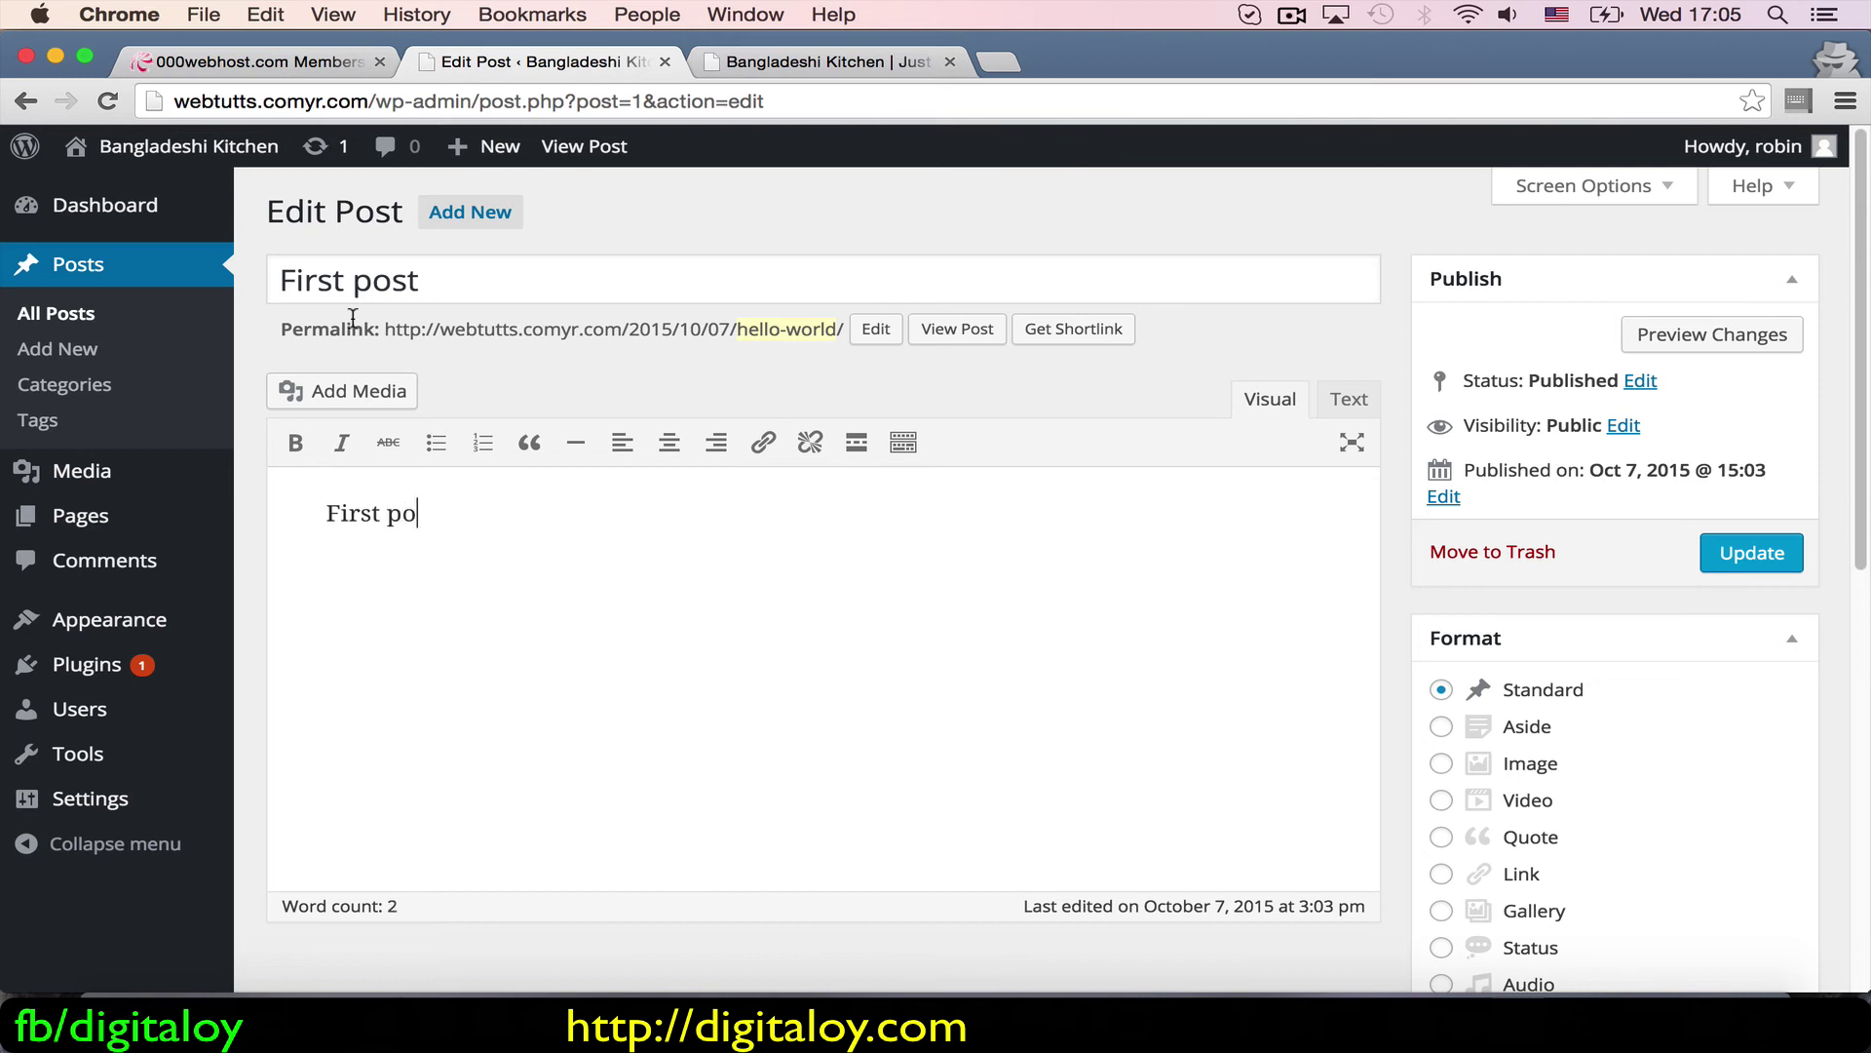
{"action": "left_click", "coordinate": [780, 62]}
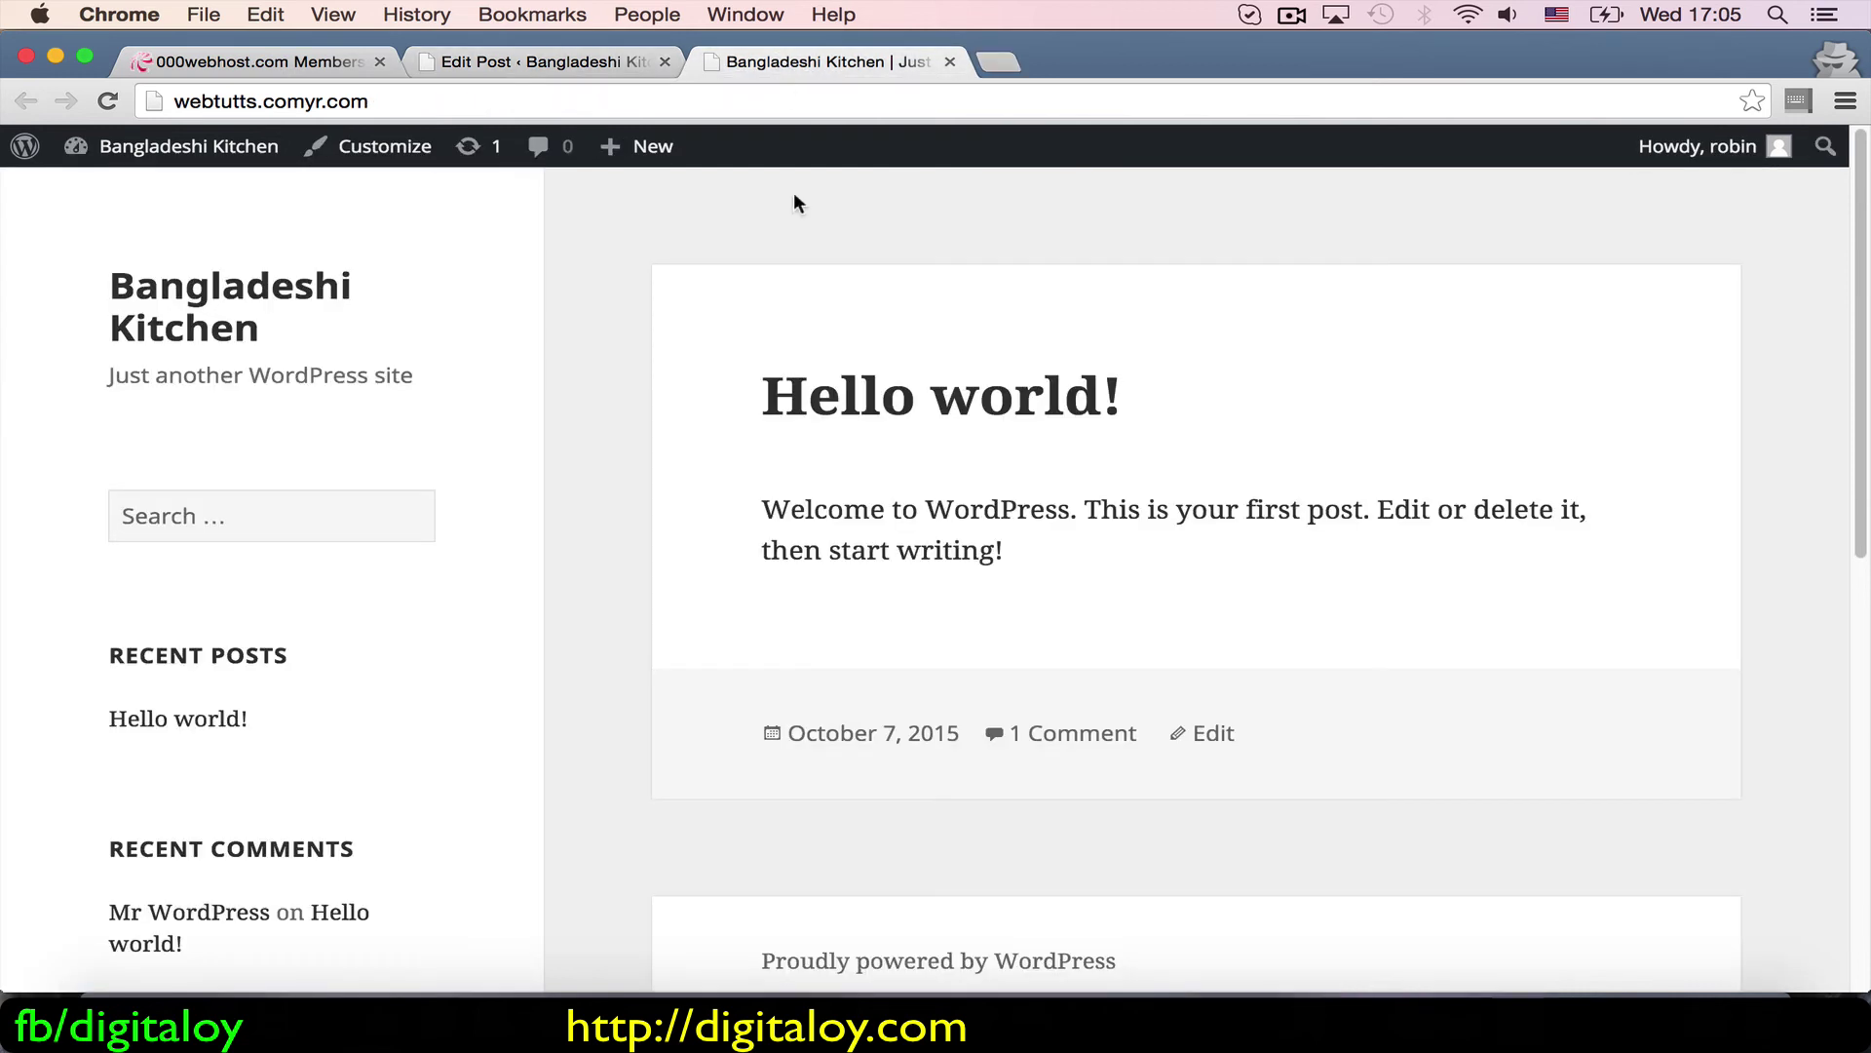
{"action": "left_click_drag", "start_coordinate": [735, 387], "coordinate": [1145, 388]}
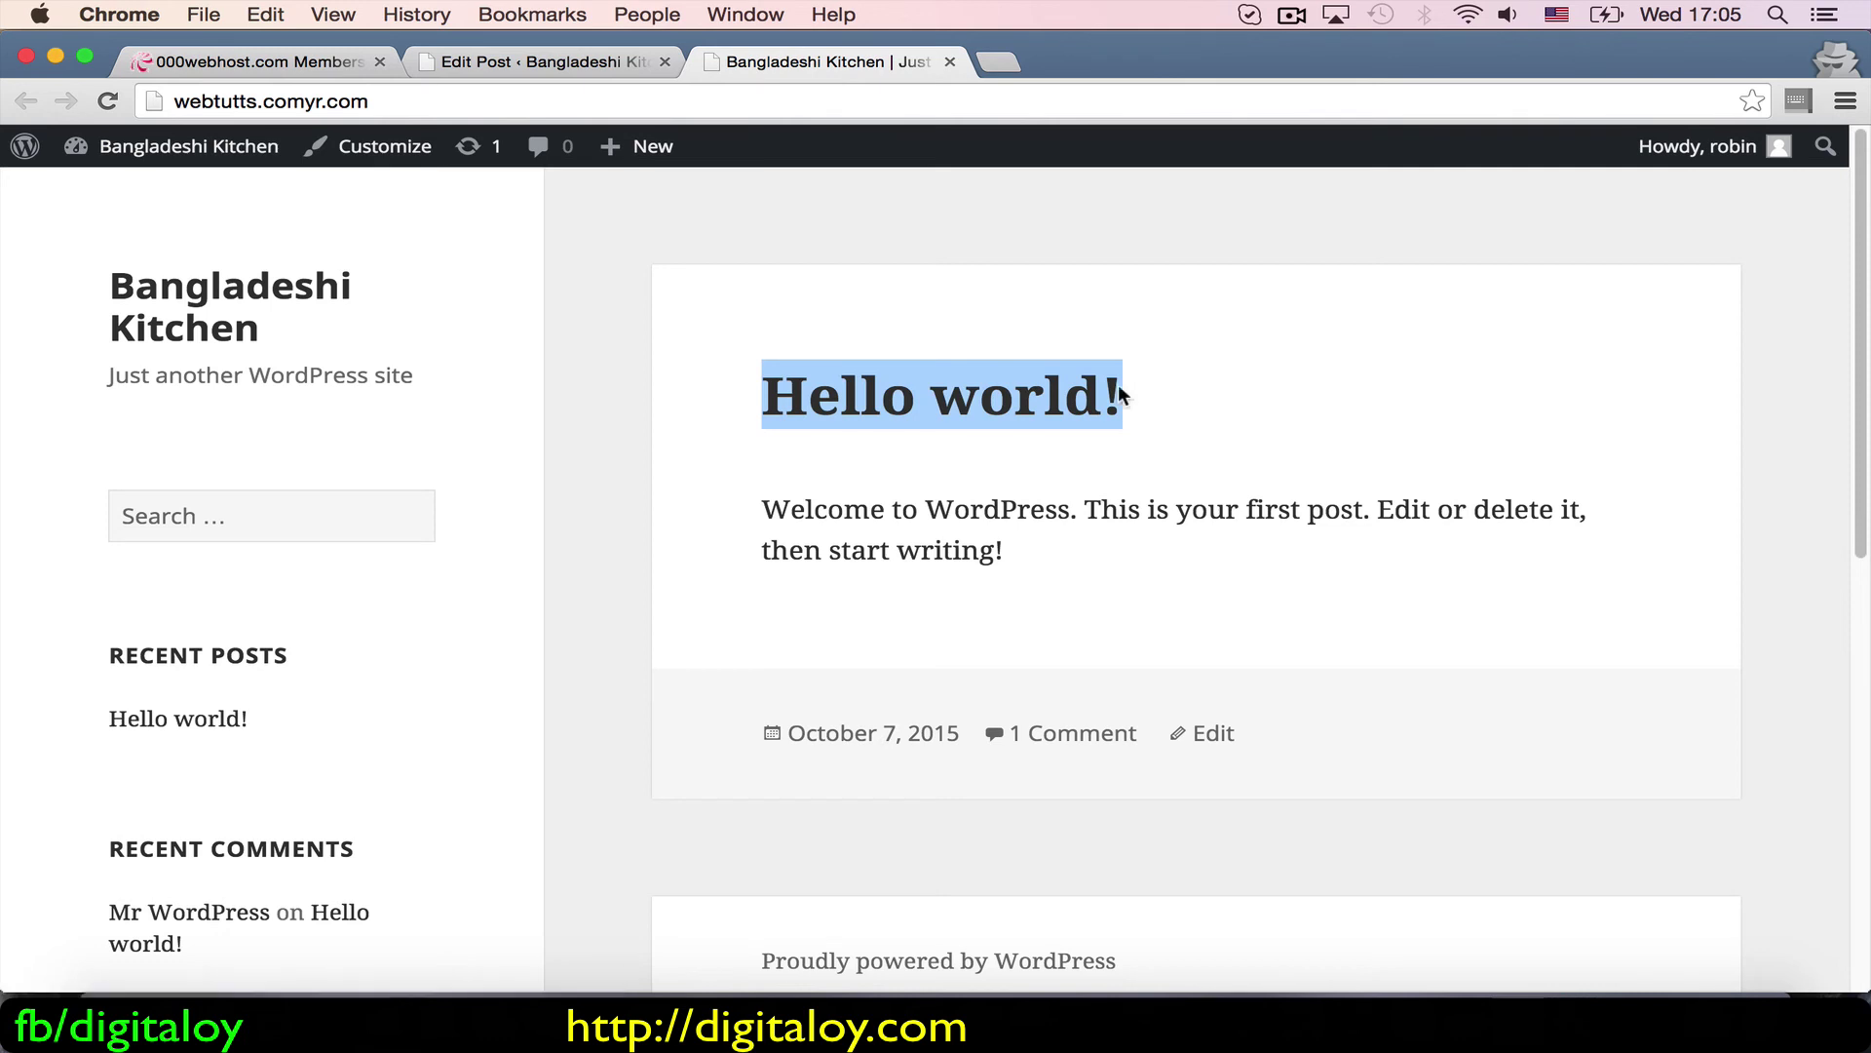
{"action": "left_click_drag", "start_coordinate": [745, 501], "coordinate": [750, 587]}
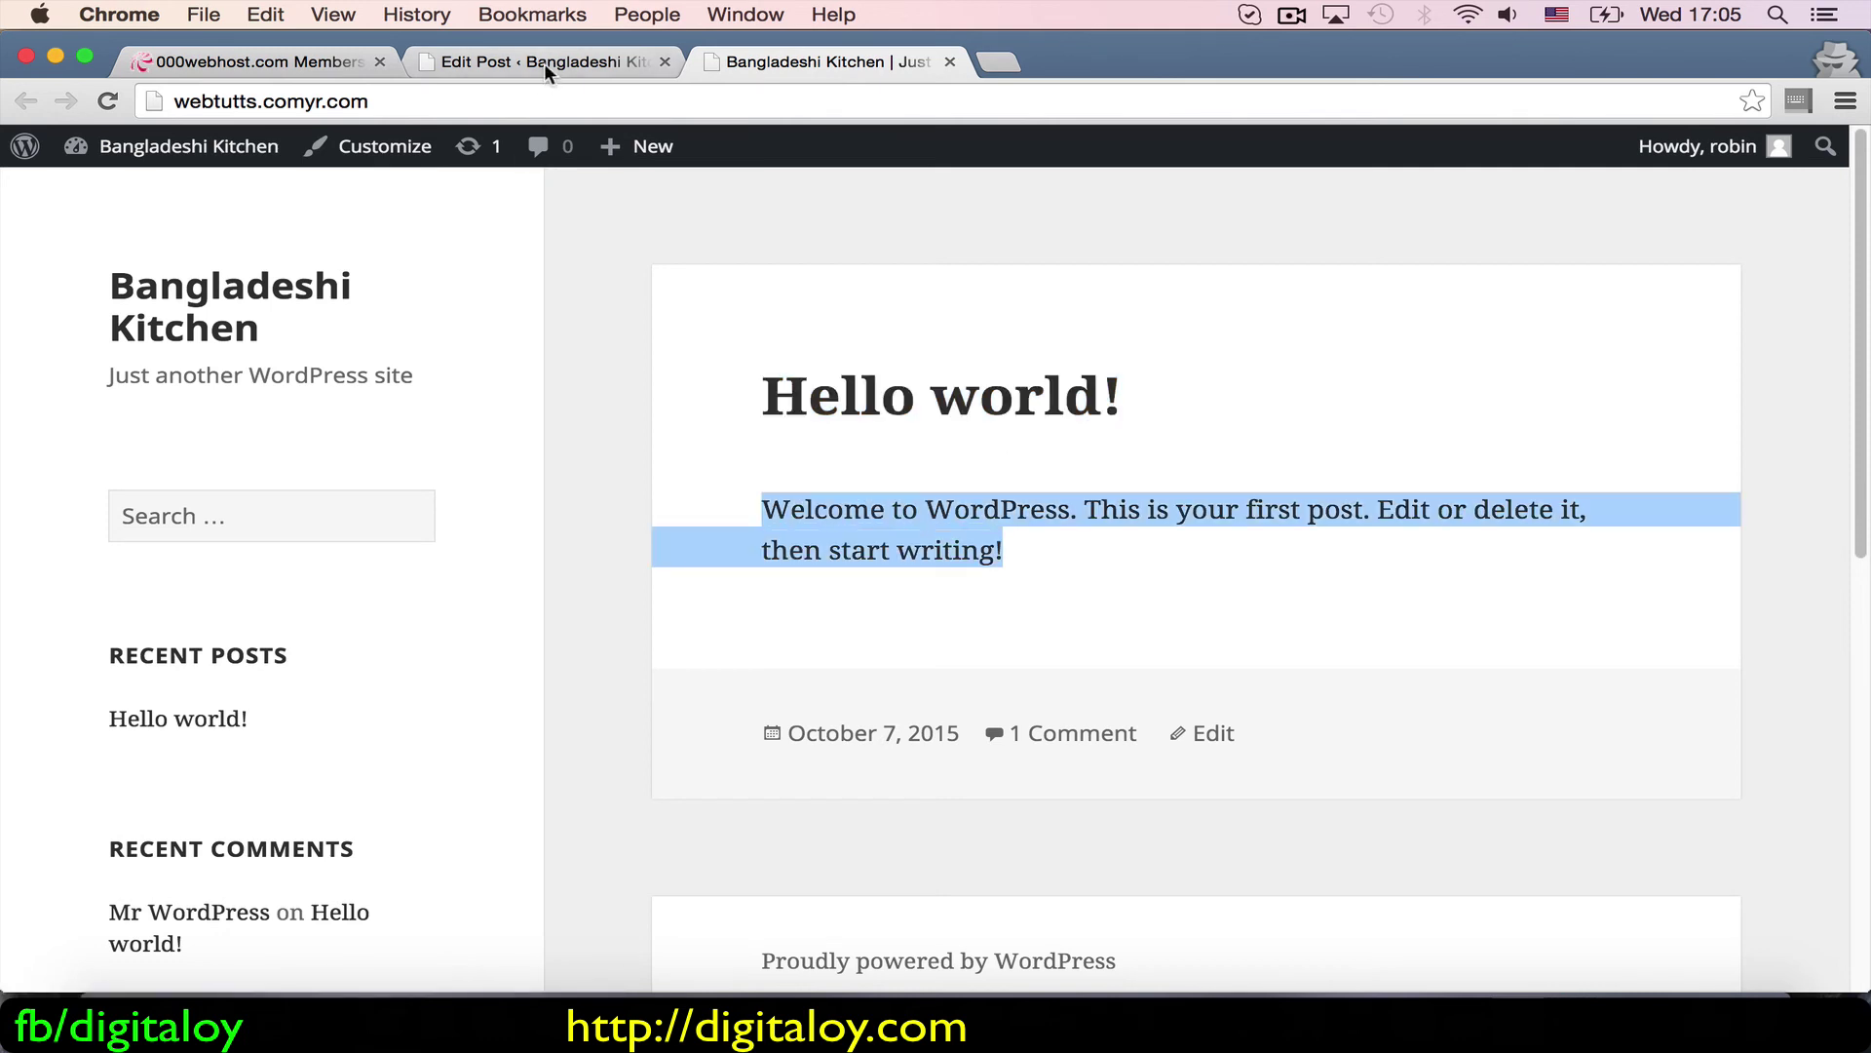
{"action": "left_click", "coordinate": [544, 62]}
{"action": "type", "text": "st pos"}
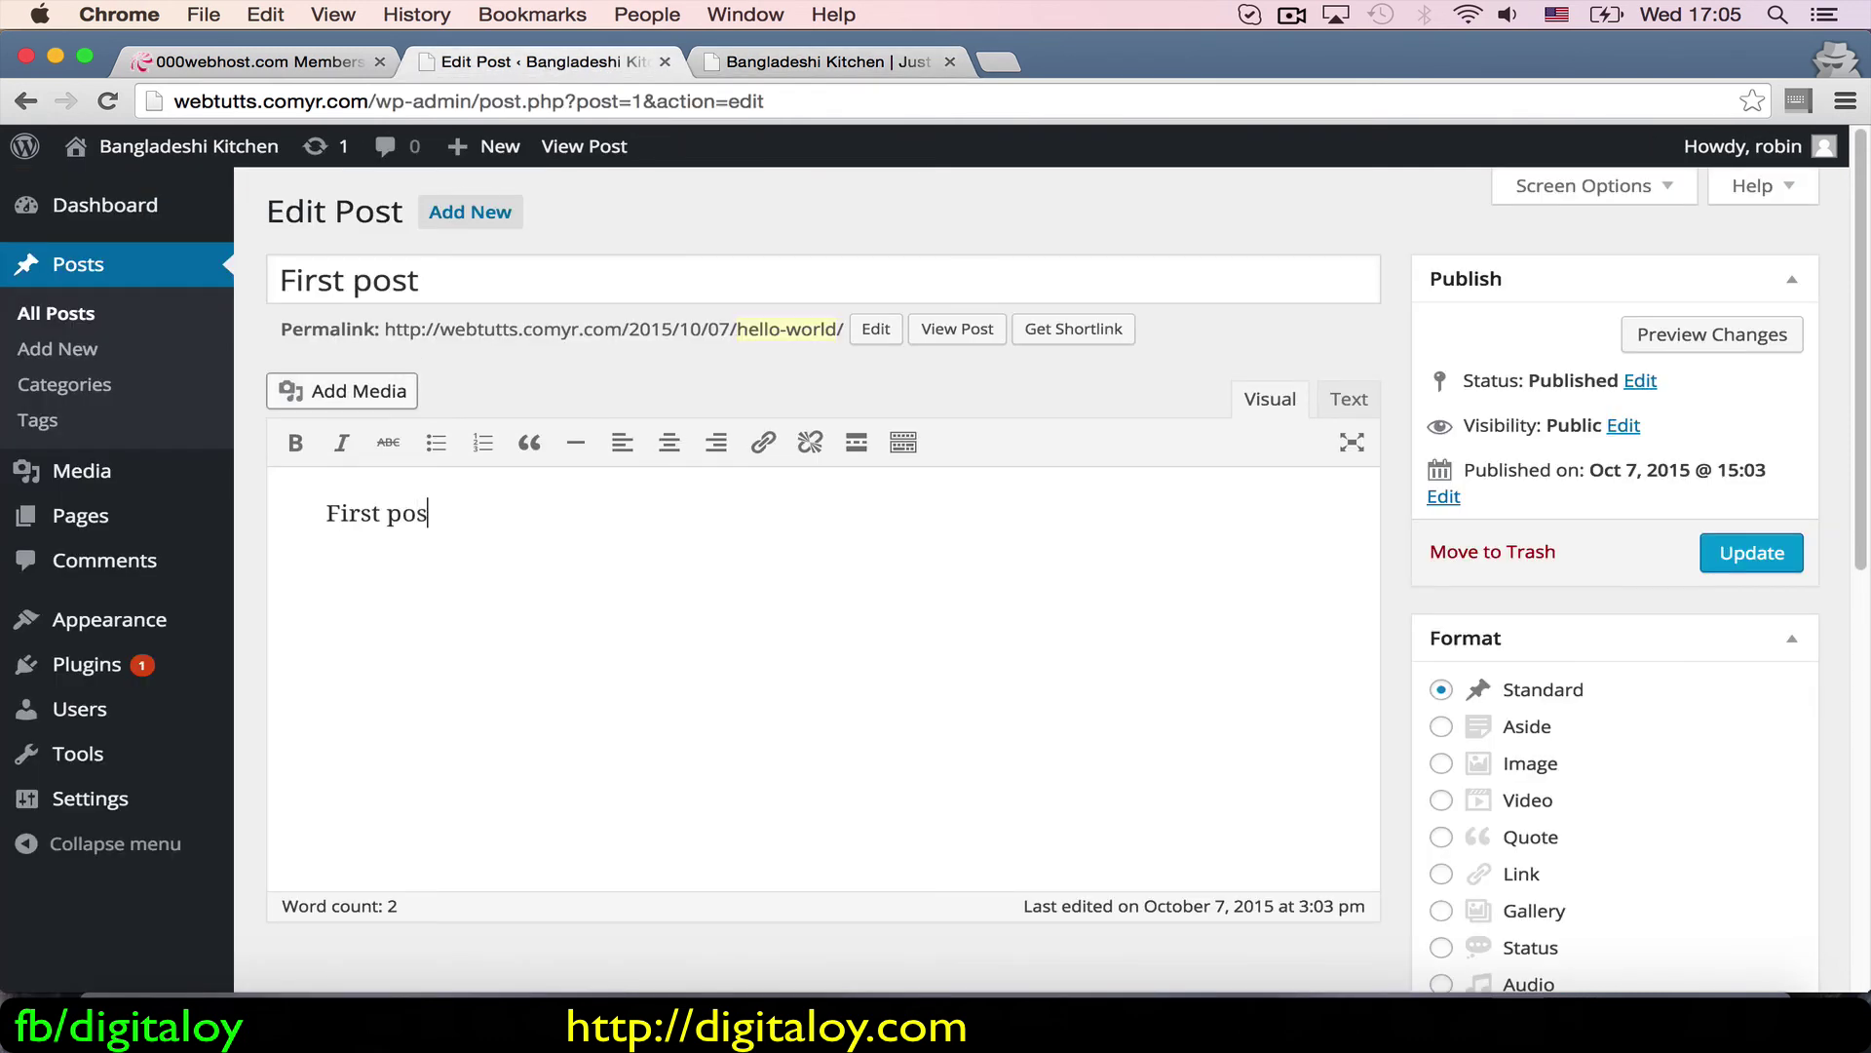
{"action": "type", "text": "t o"}
{"action": "key", "text": "BackSpace"}
{"action": "type", "text": "from digitaloy"}
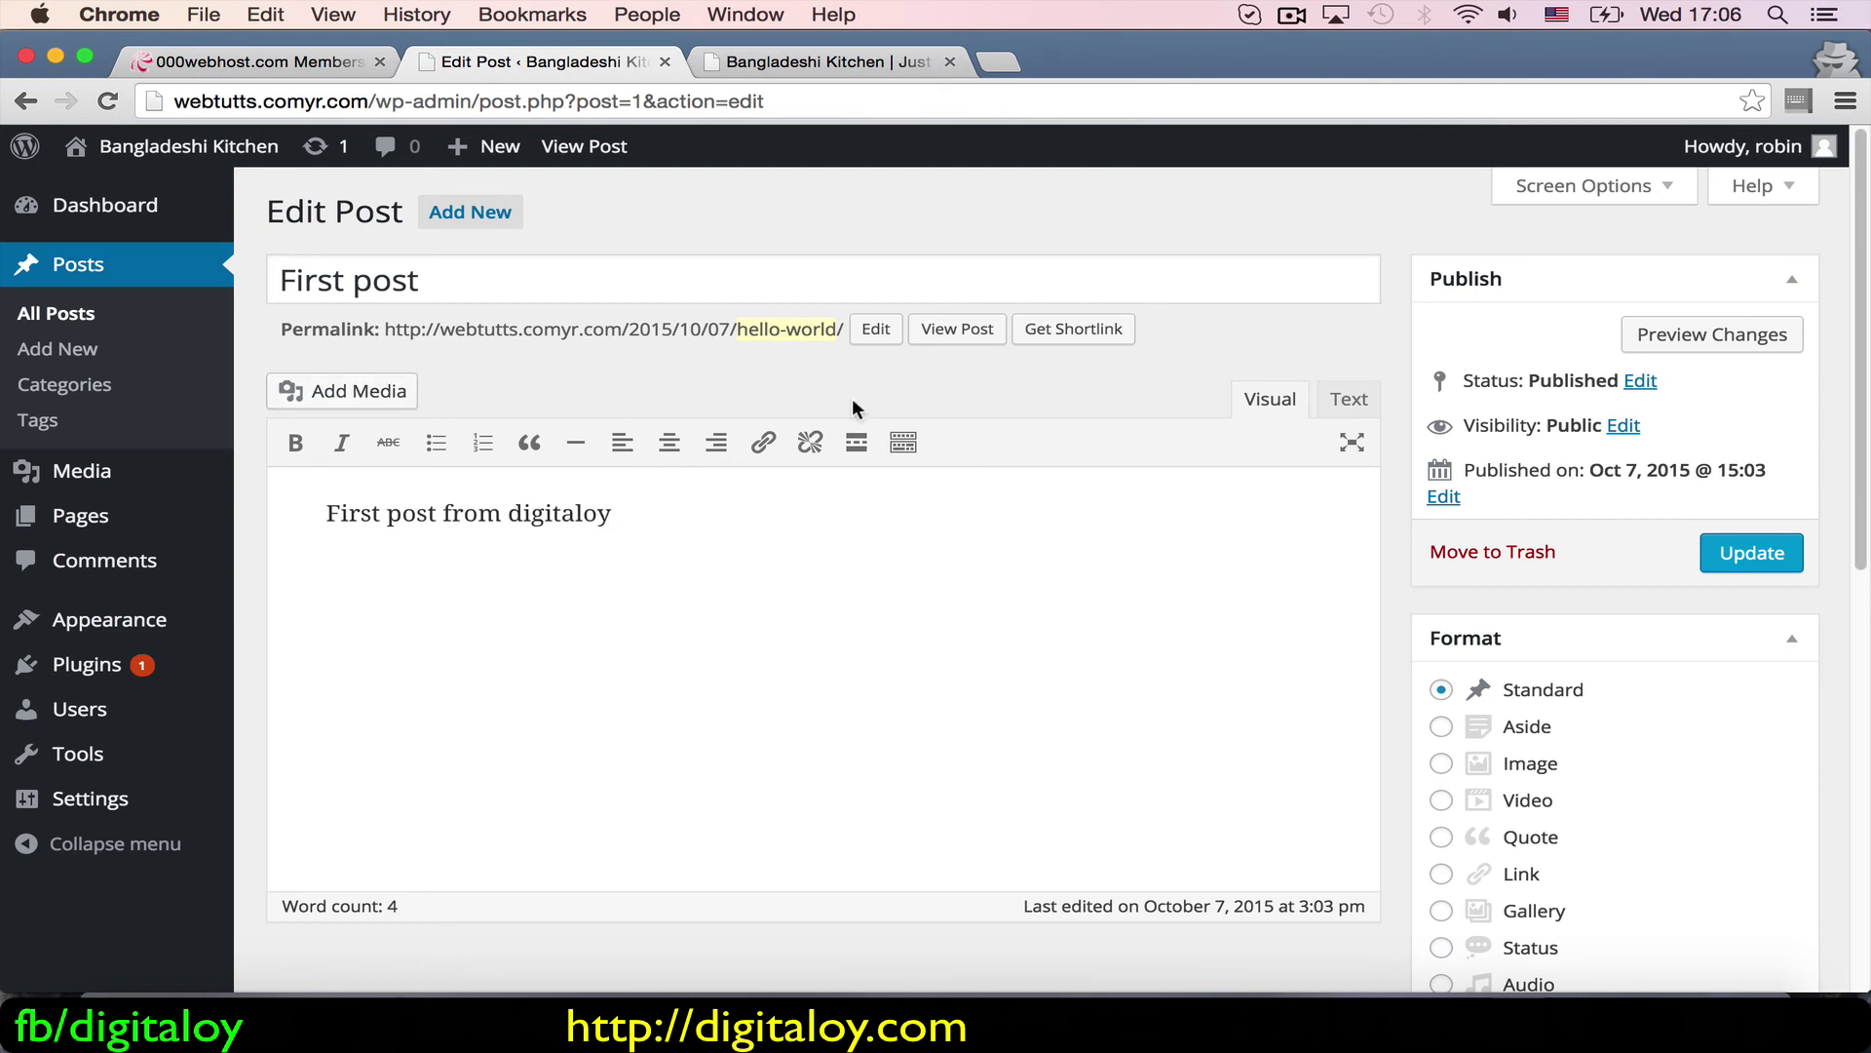
Step: Switch Avro to Bangla phonetic and replace the body with 'আমার প্রথম রেসিপি'
{"action": "left_click", "coordinate": [1798, 100]}
{"action": "left_click", "coordinate": [1710, 152]}
{"action": "key", "text": "super+a"}
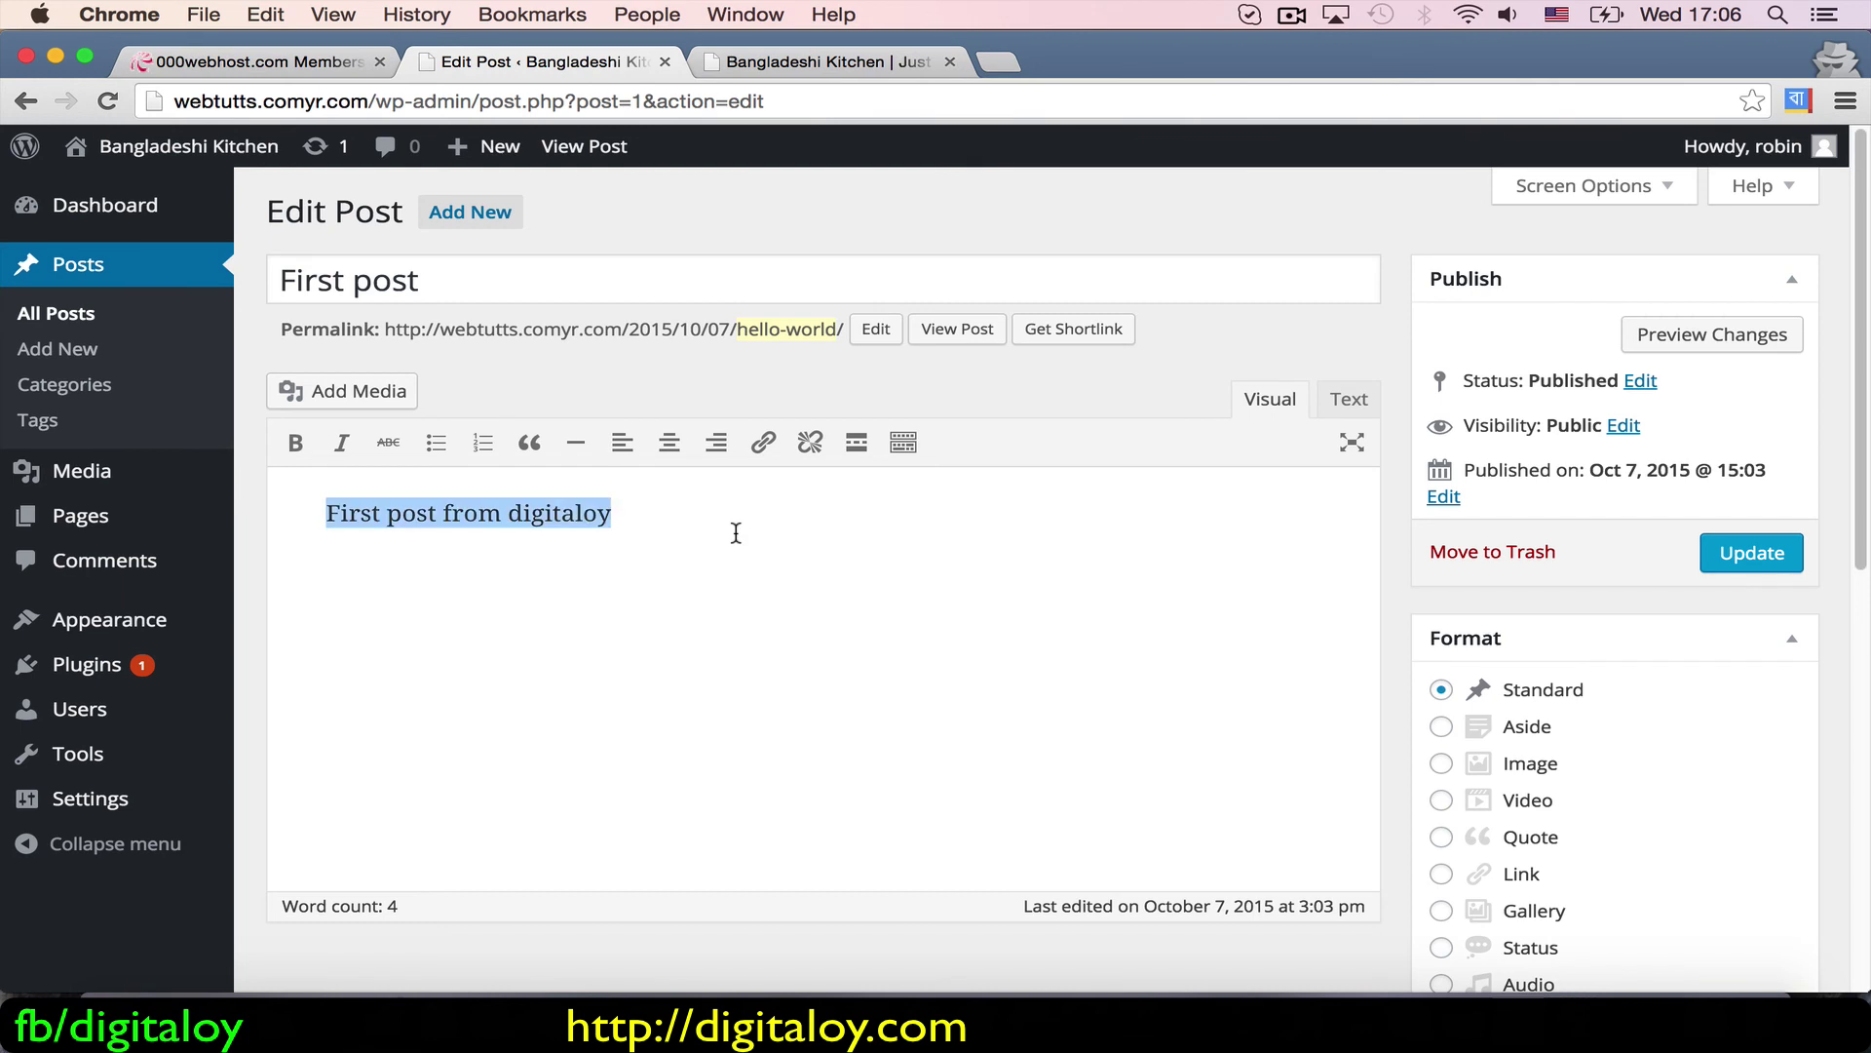
{"action": "type", "text": "amar prothom po"}
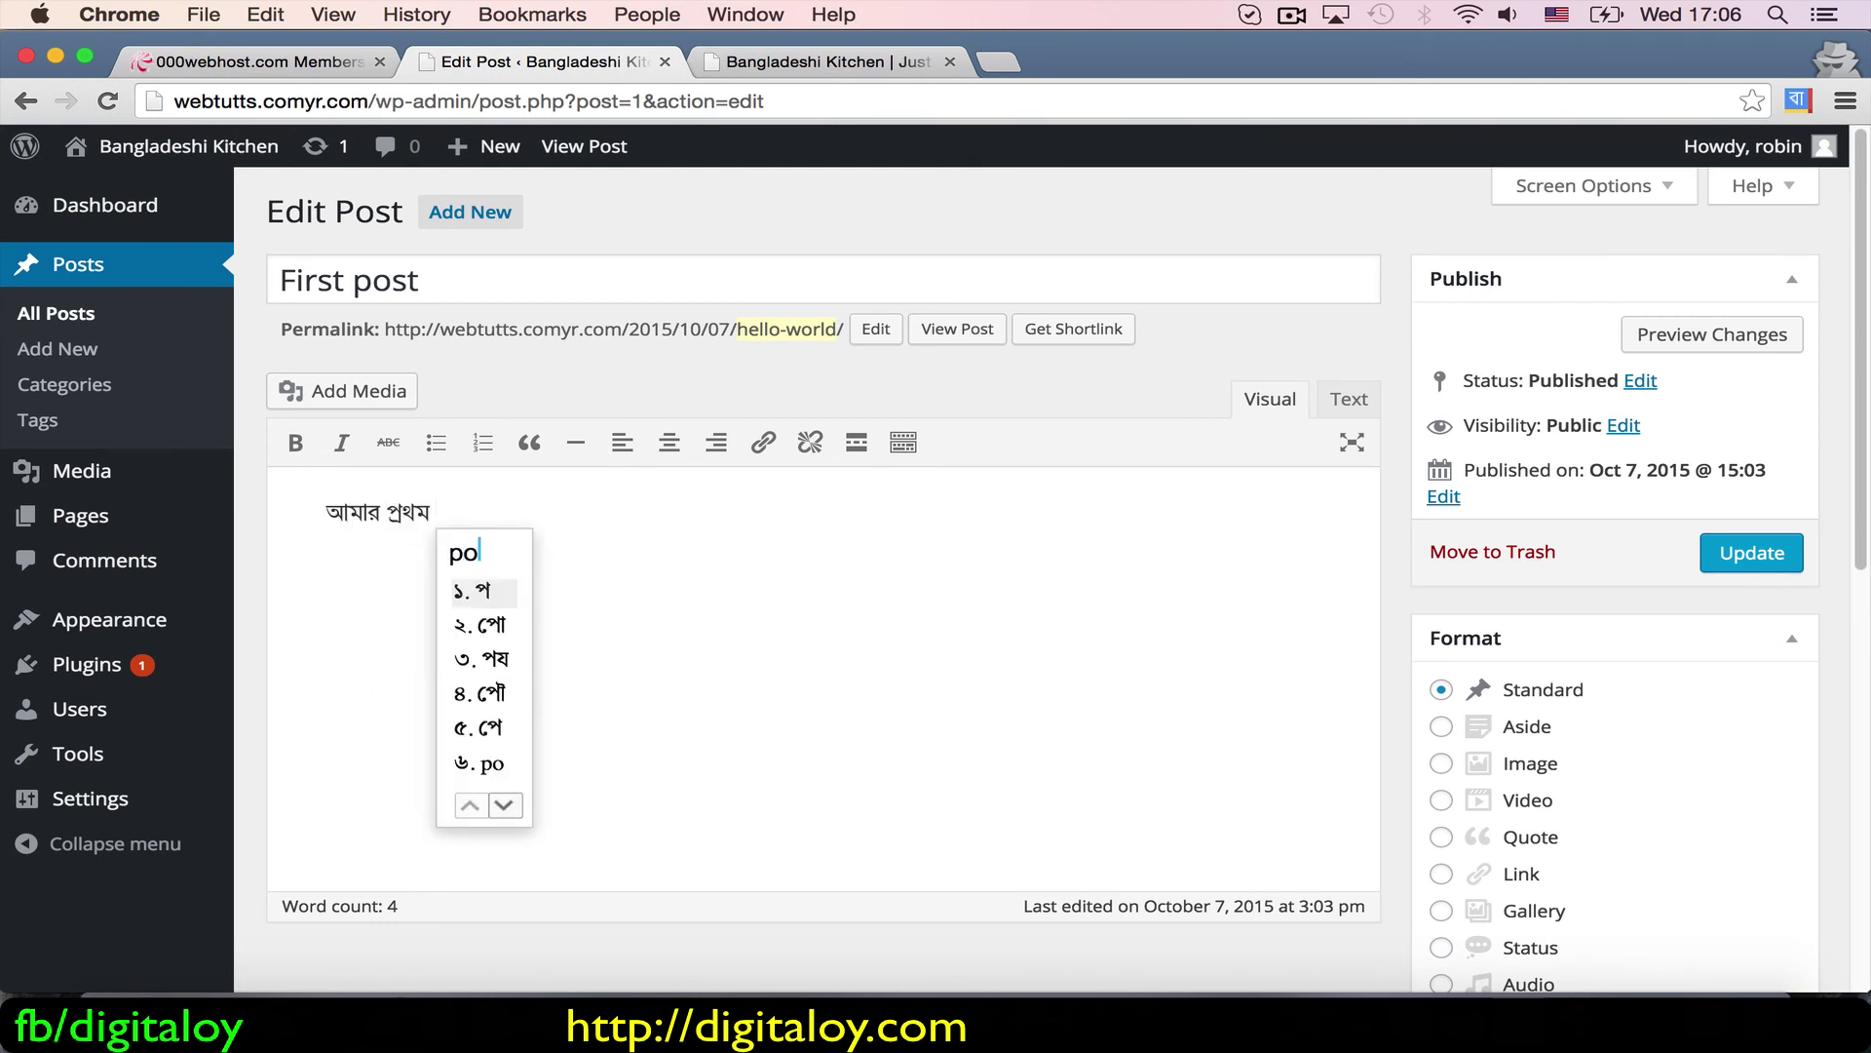
{"action": "type", "text": "s"}
{"action": "key", "text": "BackSpace"}
{"action": "key", "text": "BackSpace"}
{"action": "key", "text": "BackSpace"}
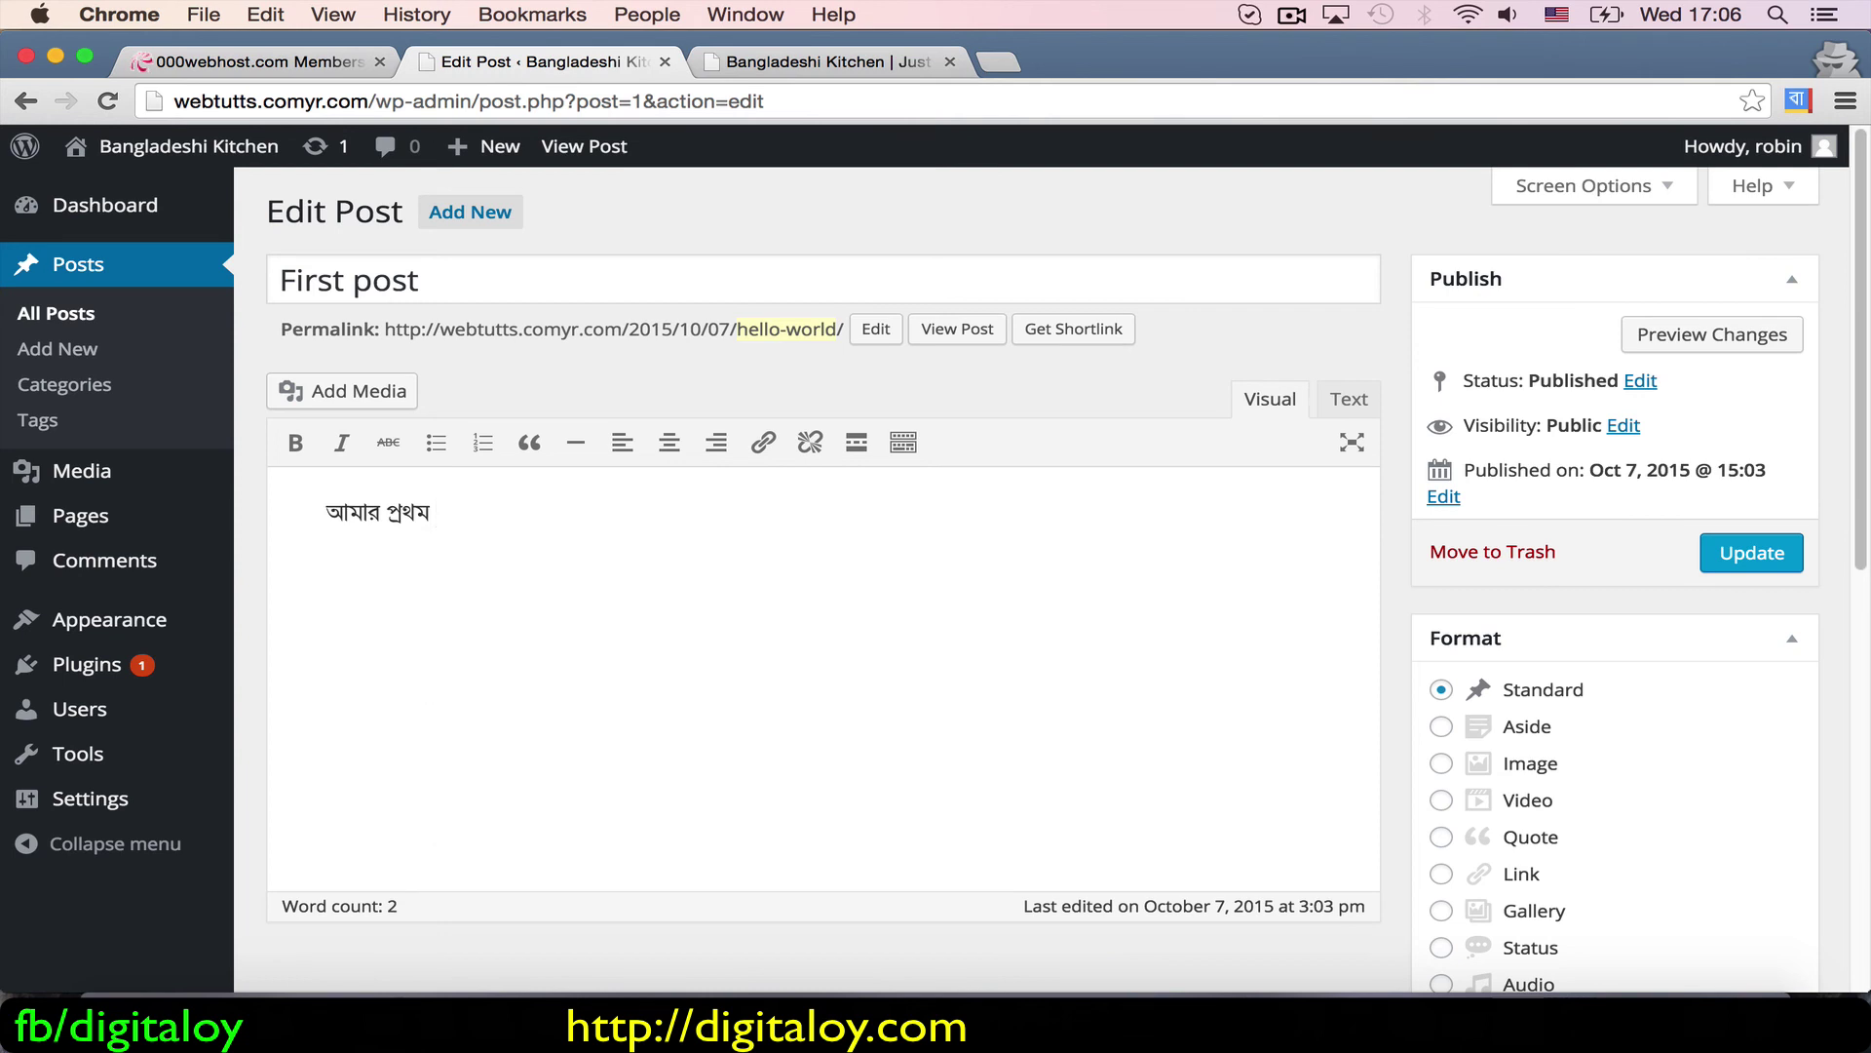
{"action": "type", "text": "recipi"}
Step: Retitle the post 'রেসিপি ১', update it, and reload the live site tab
{"action": "left_click_drag", "start_coordinate": [426, 283], "coordinate": [280, 281]}
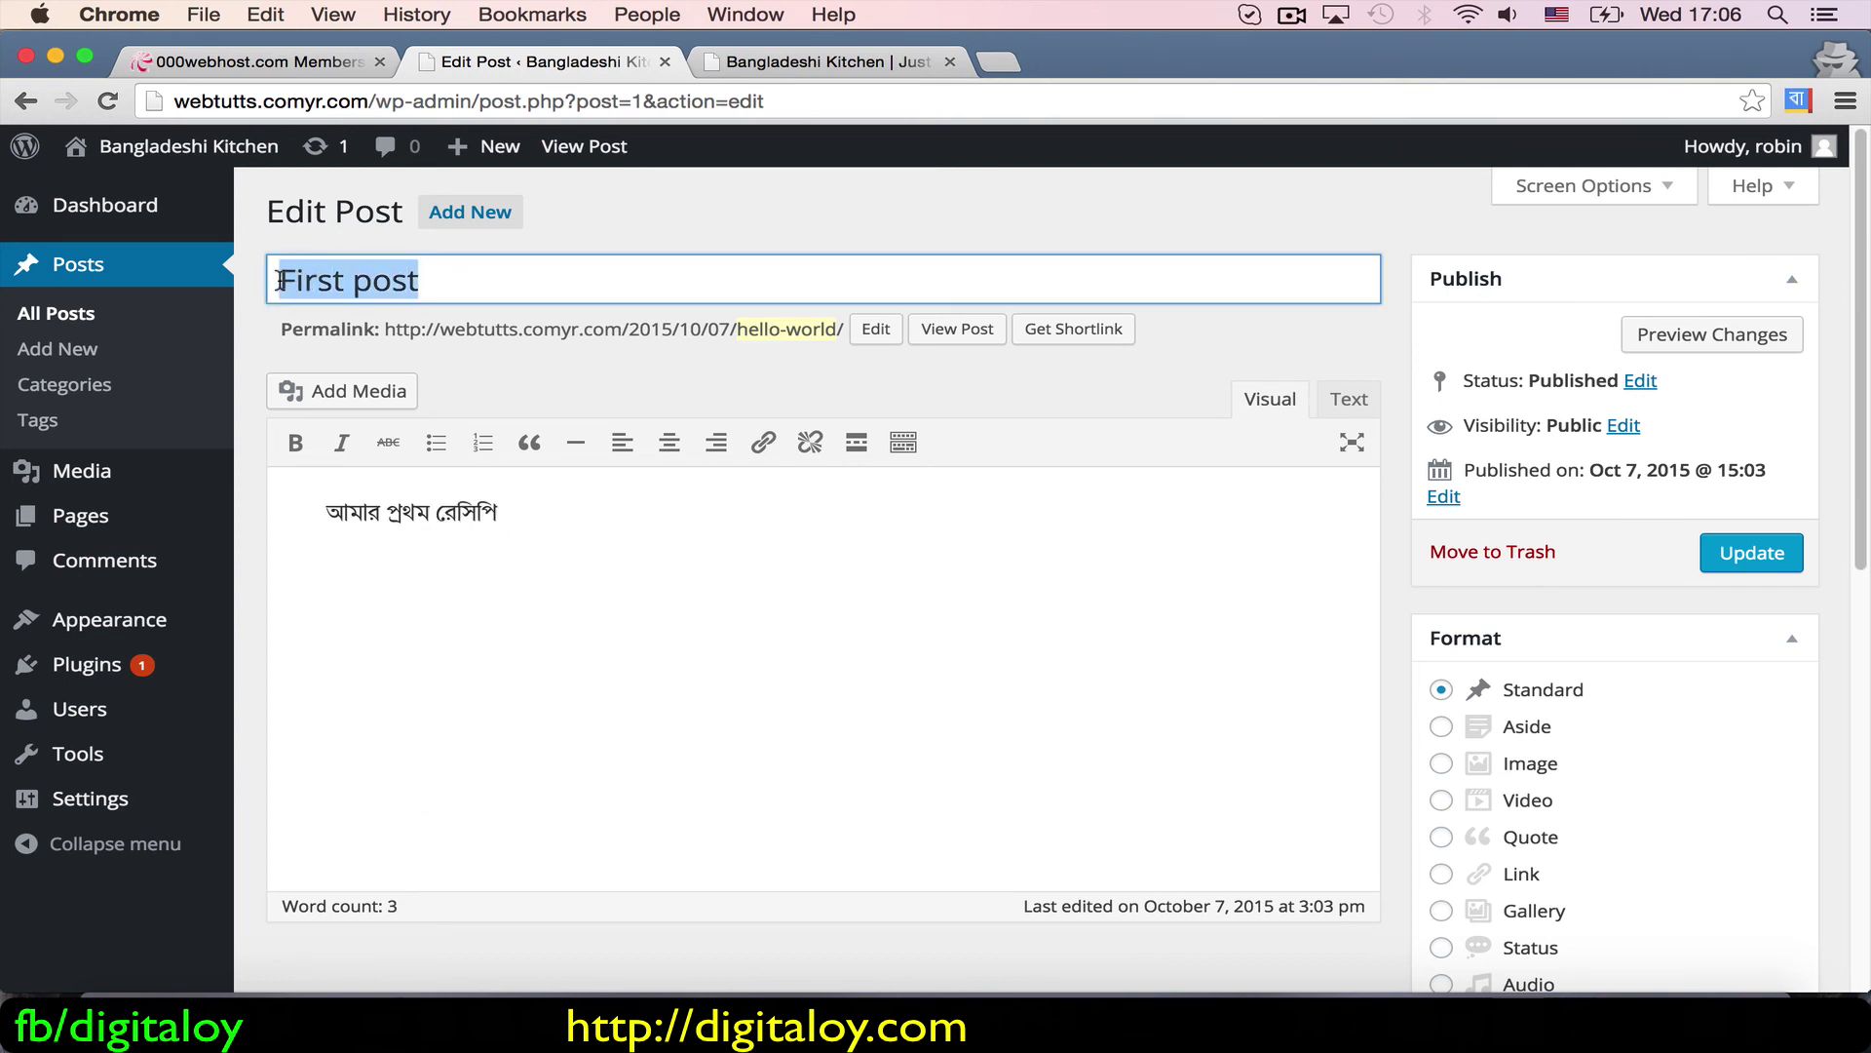
{"action": "type", "text": "recipi "}
{"action": "type", "text": "১"}
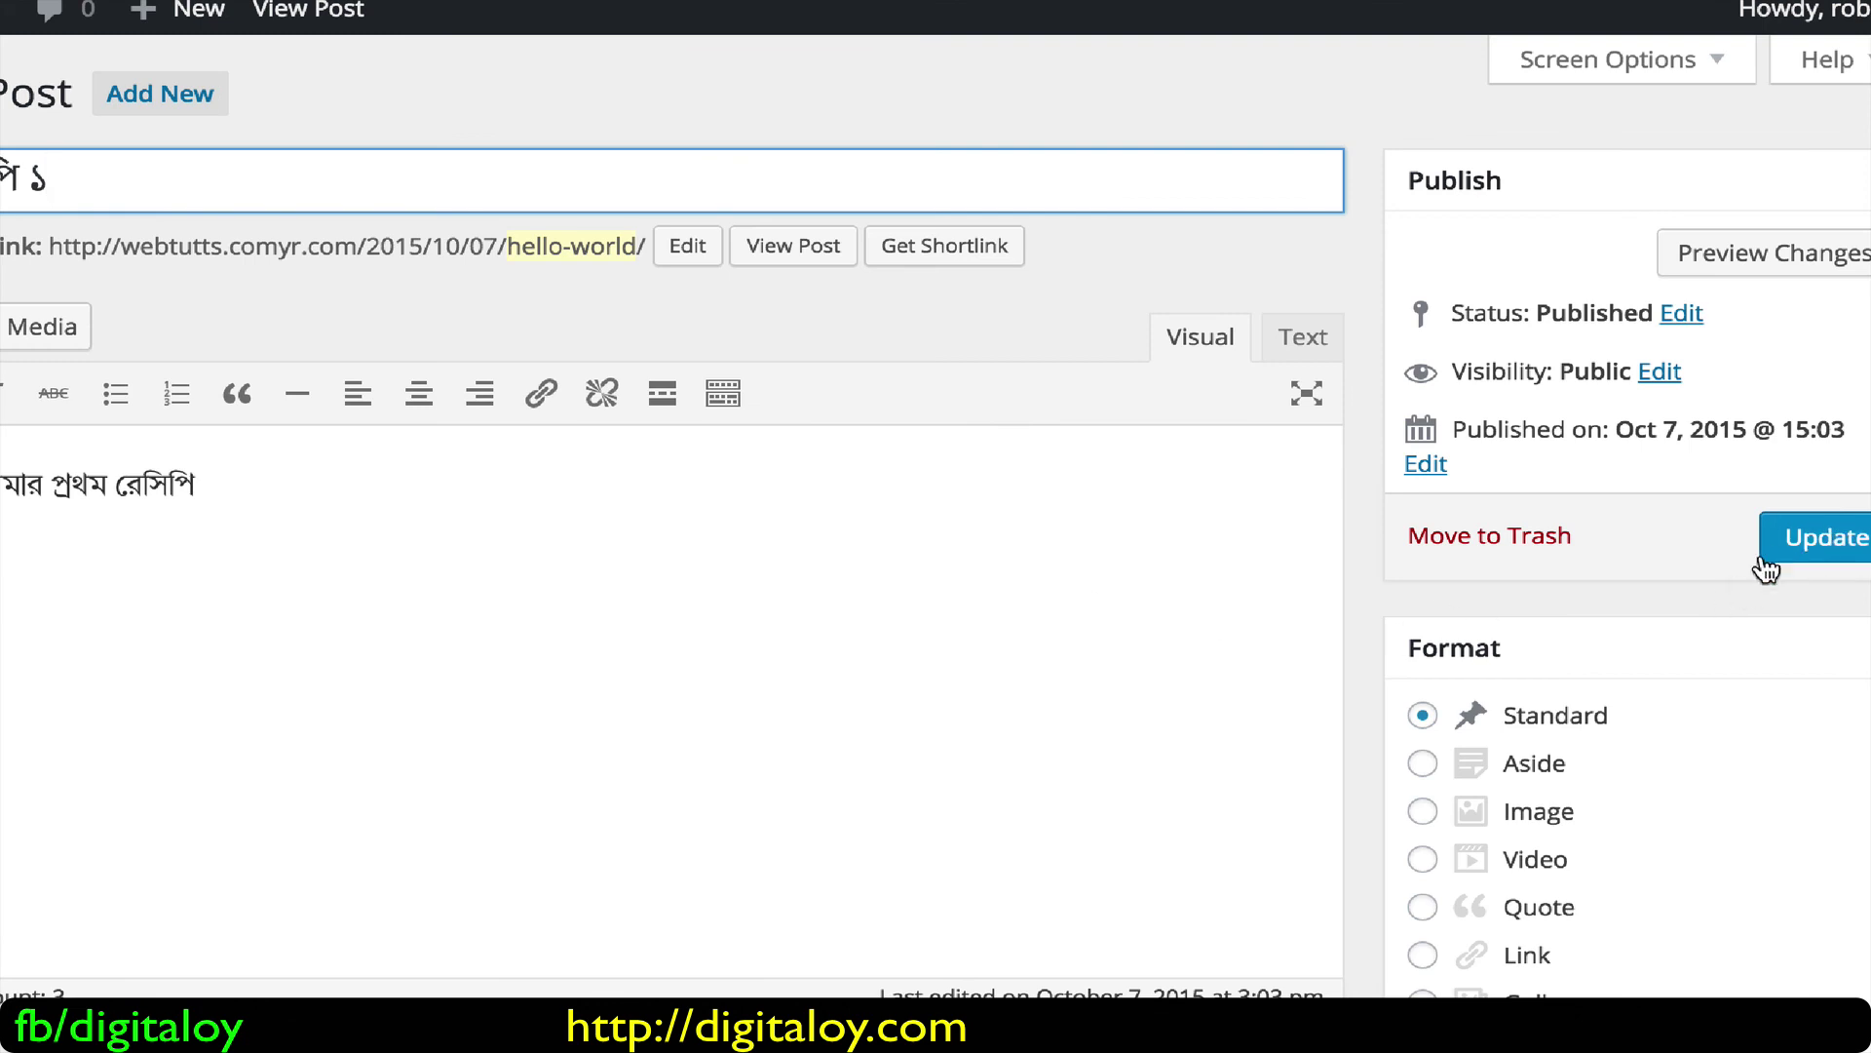
{"action": "left_click", "coordinate": [1798, 534]}
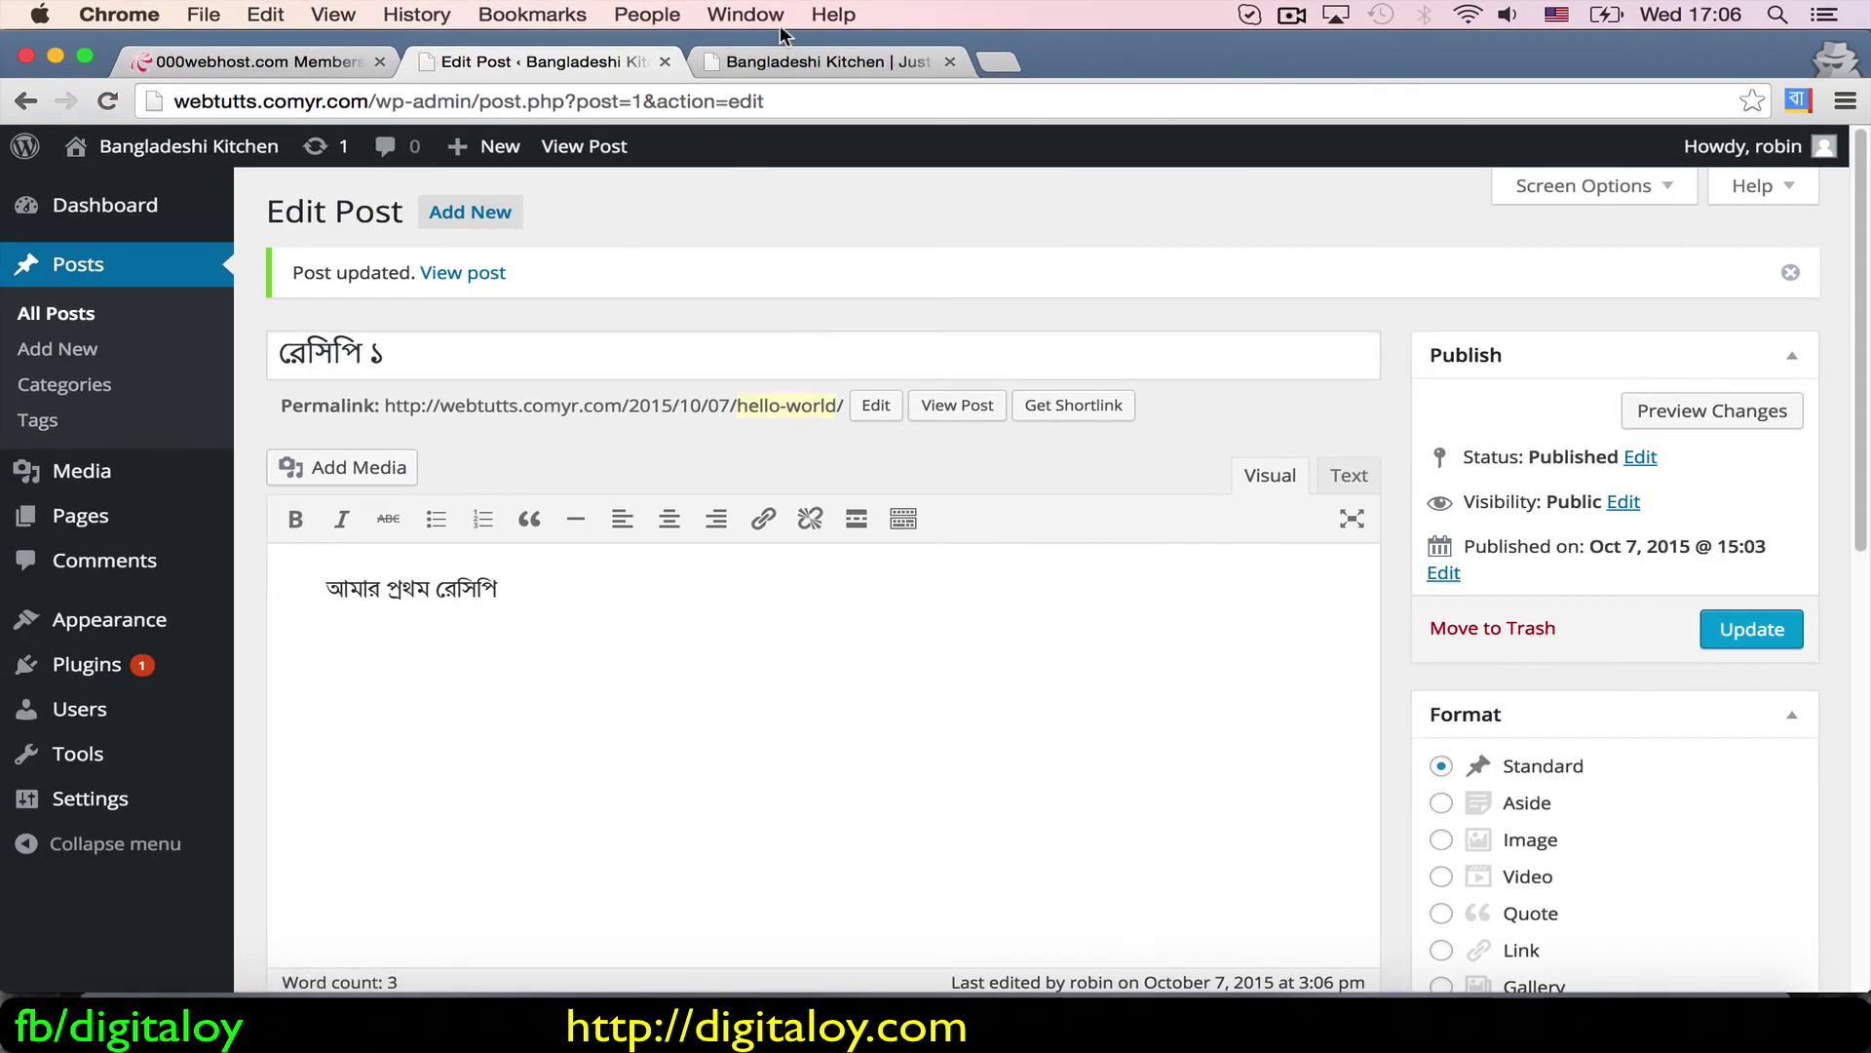
{"action": "left_click", "coordinate": [787, 66]}
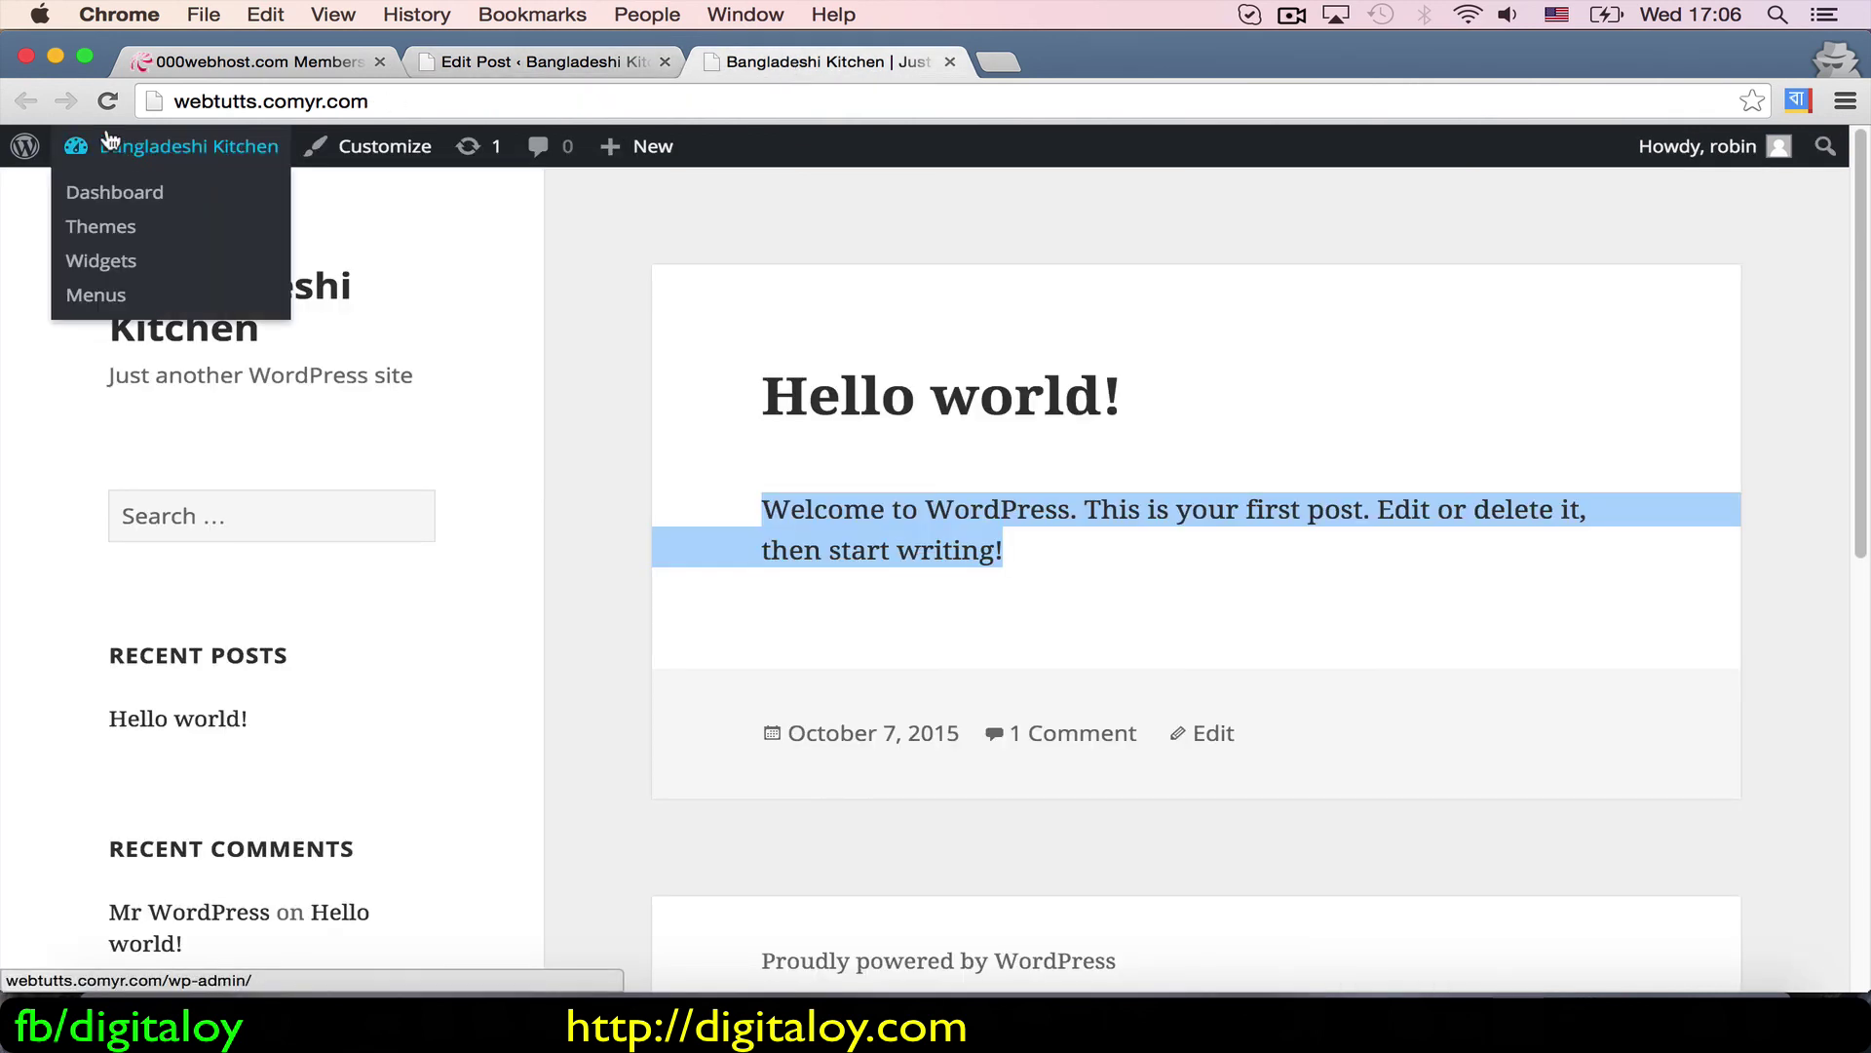
{"action": "left_click", "coordinate": [112, 89]}
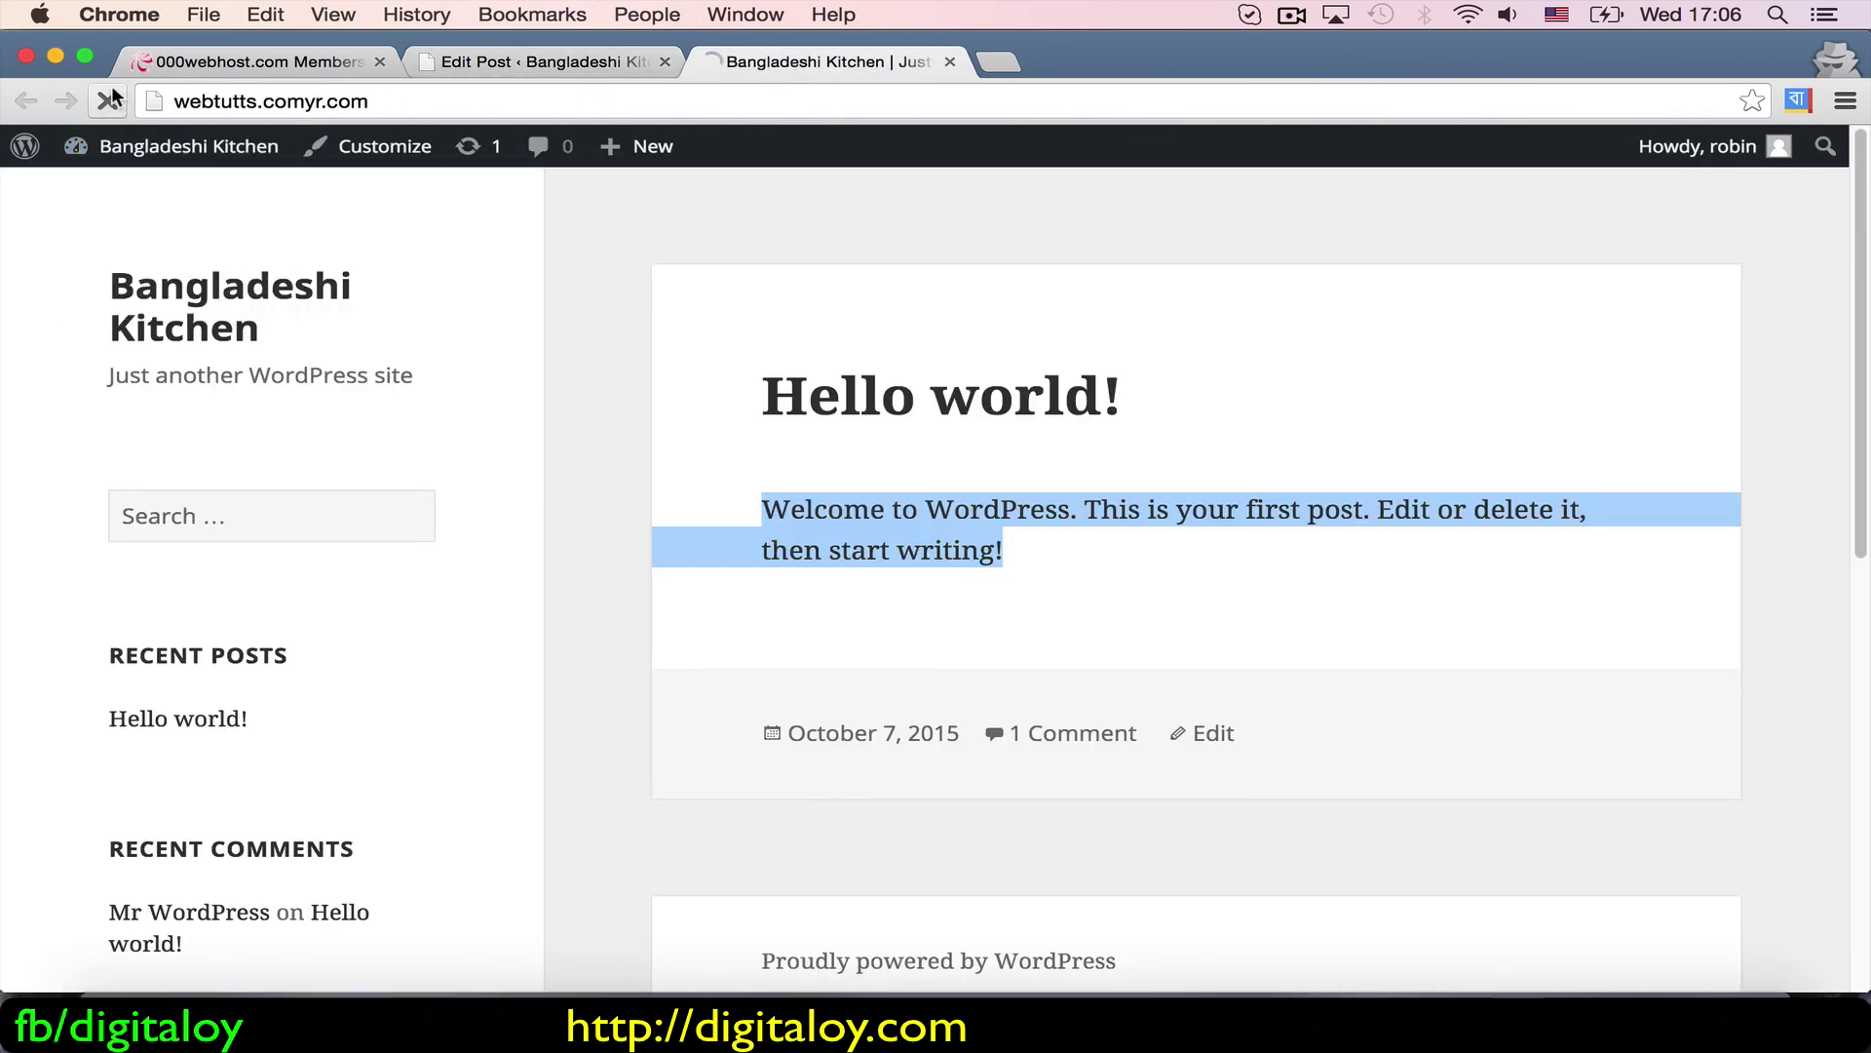